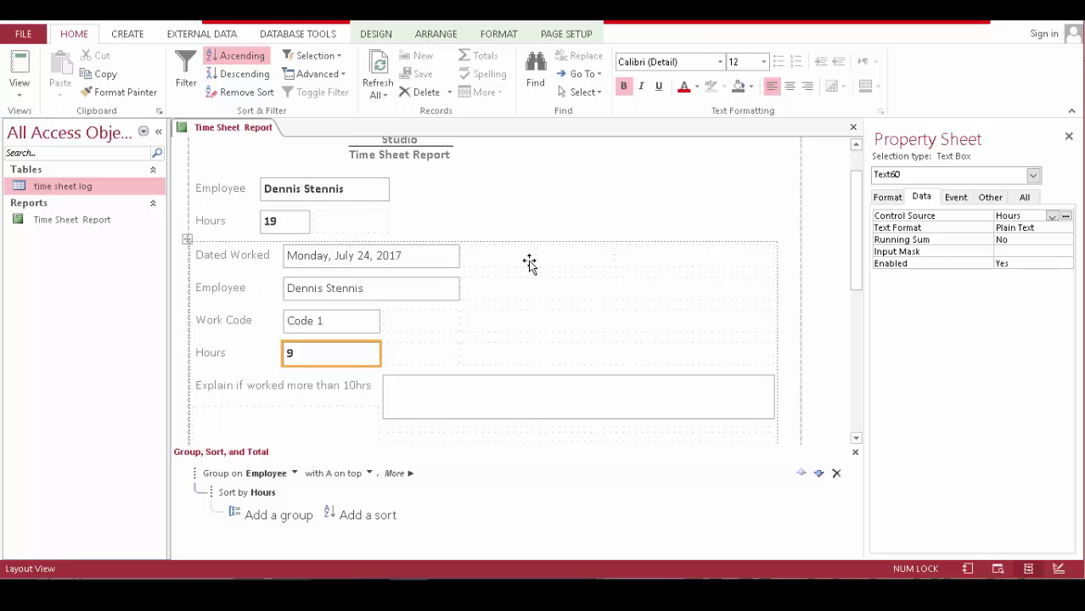
# Select all detail-layout controls and set their Shape Outline to Transparent
pyautogui.scroll(-1, 530, 266)
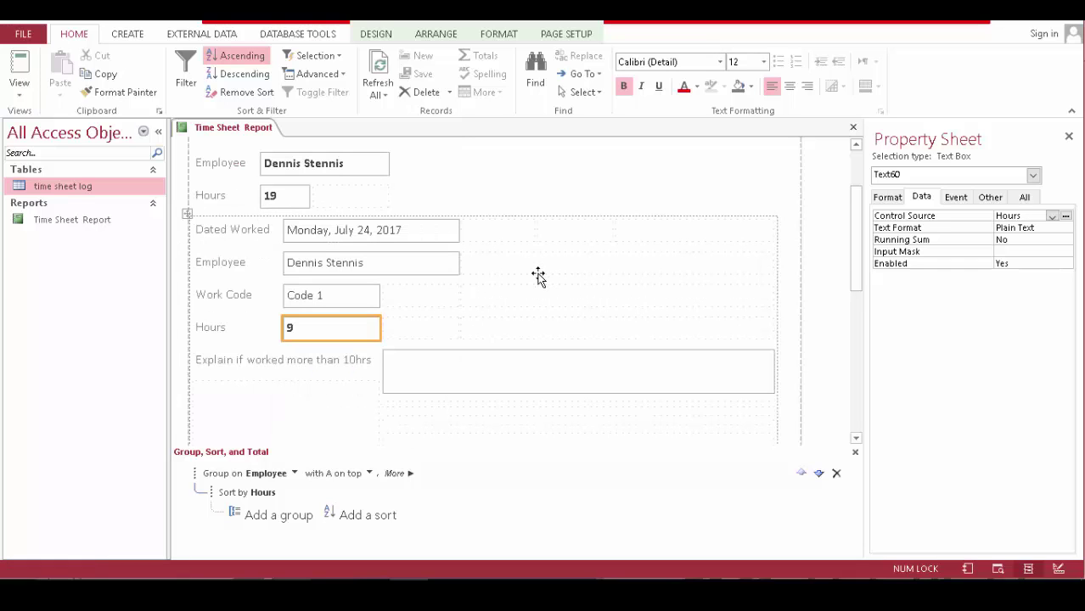
pyautogui.scroll(-1, 536, 268)
pyautogui.scroll(3, 540, 272)
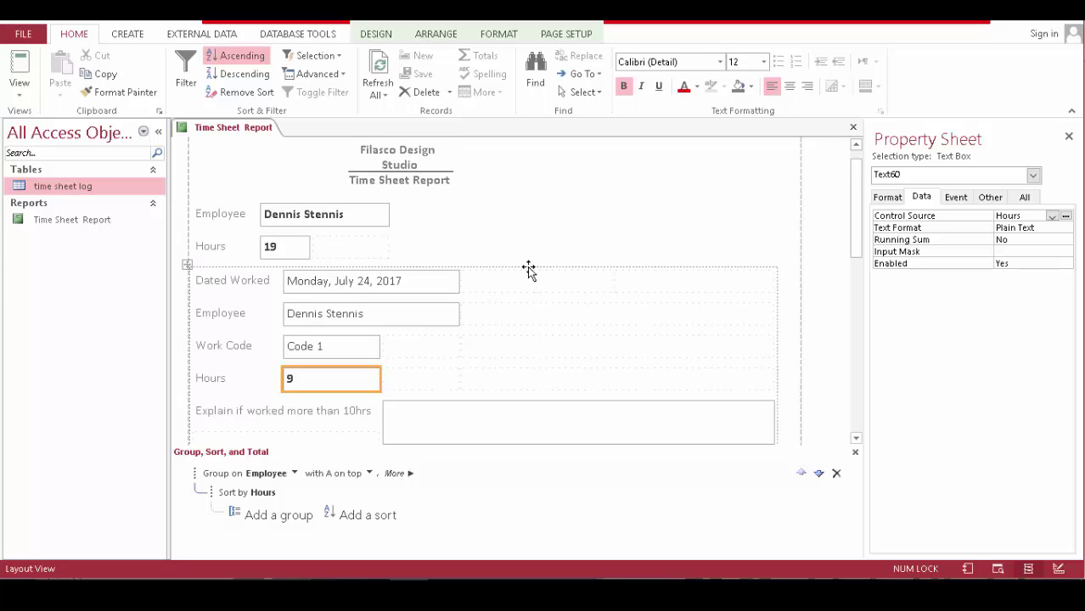
pyautogui.scroll(-1, 528, 272)
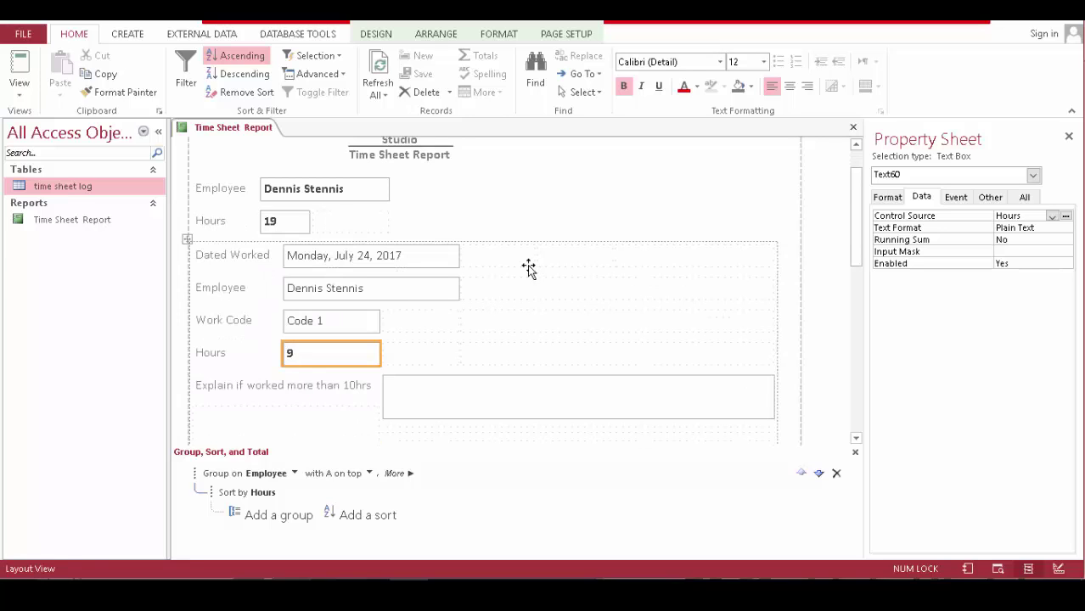
pyautogui.click(417, 255)
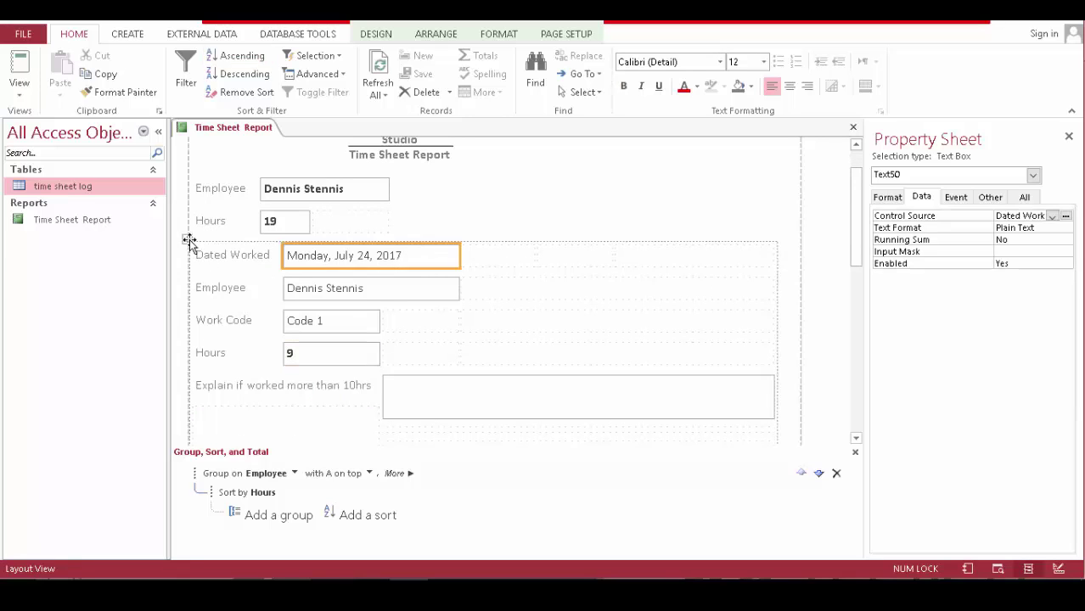
pyautogui.click(187, 239)
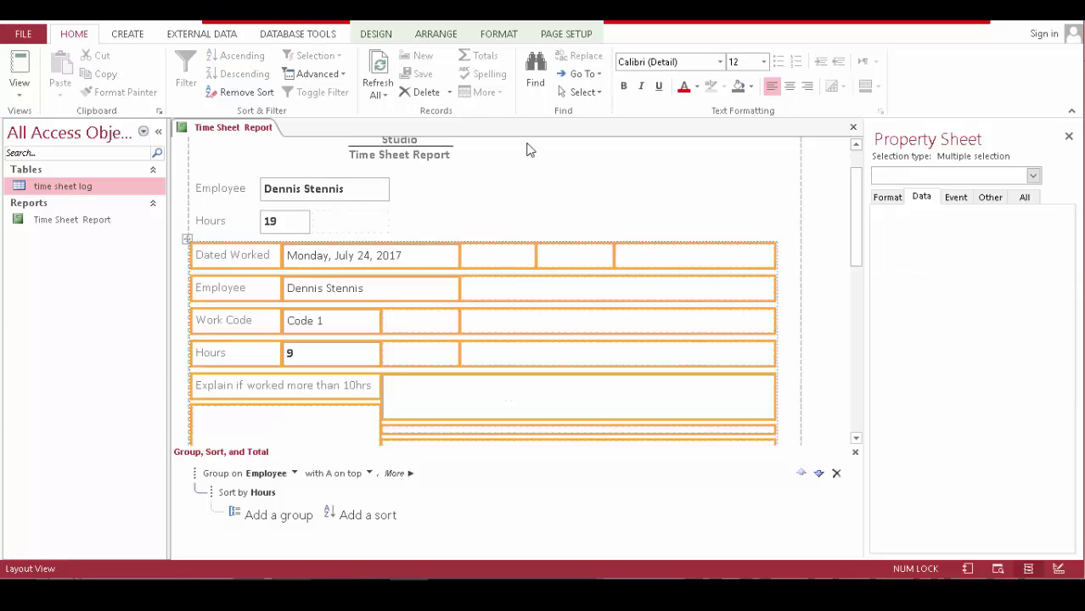
pyautogui.click(498, 38)
pyautogui.click(707, 73)
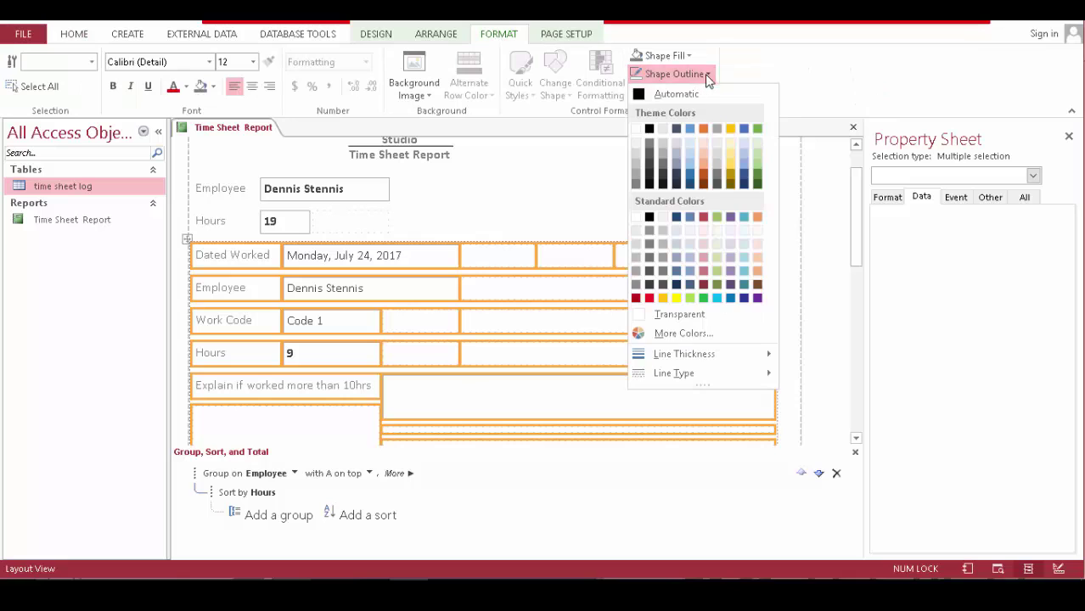
pyautogui.click(683, 316)
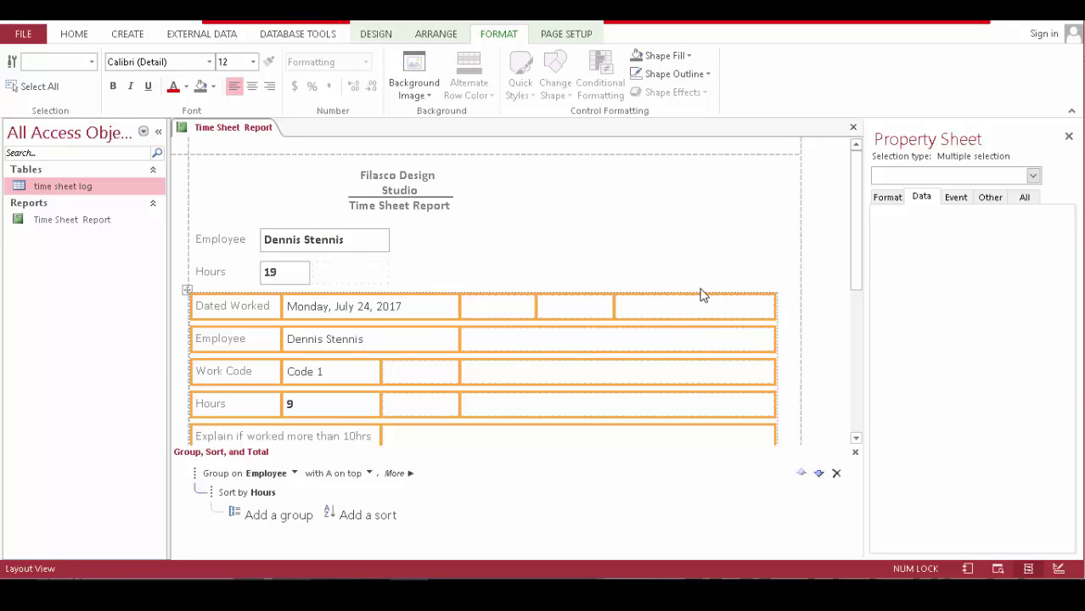
pyautogui.scroll(-1, 785, 310)
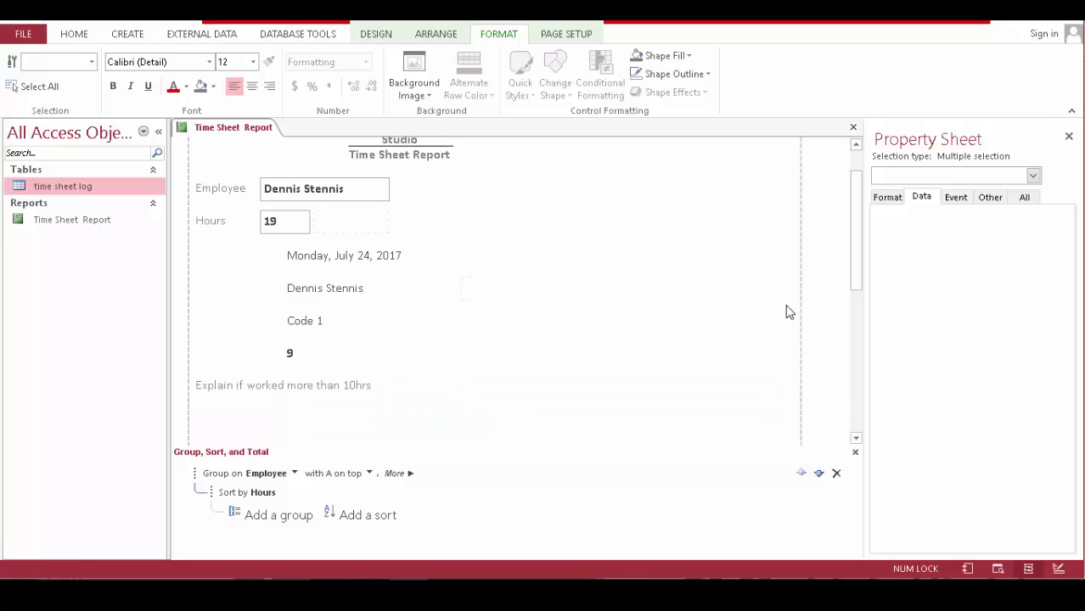
pyautogui.click(832, 265)
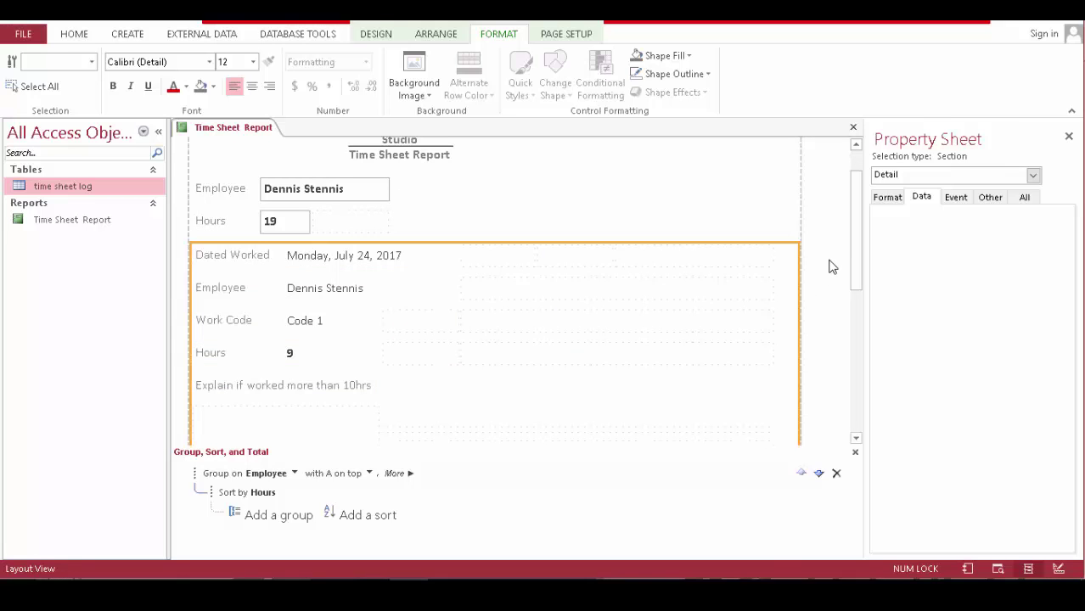
pyautogui.click(74, 34)
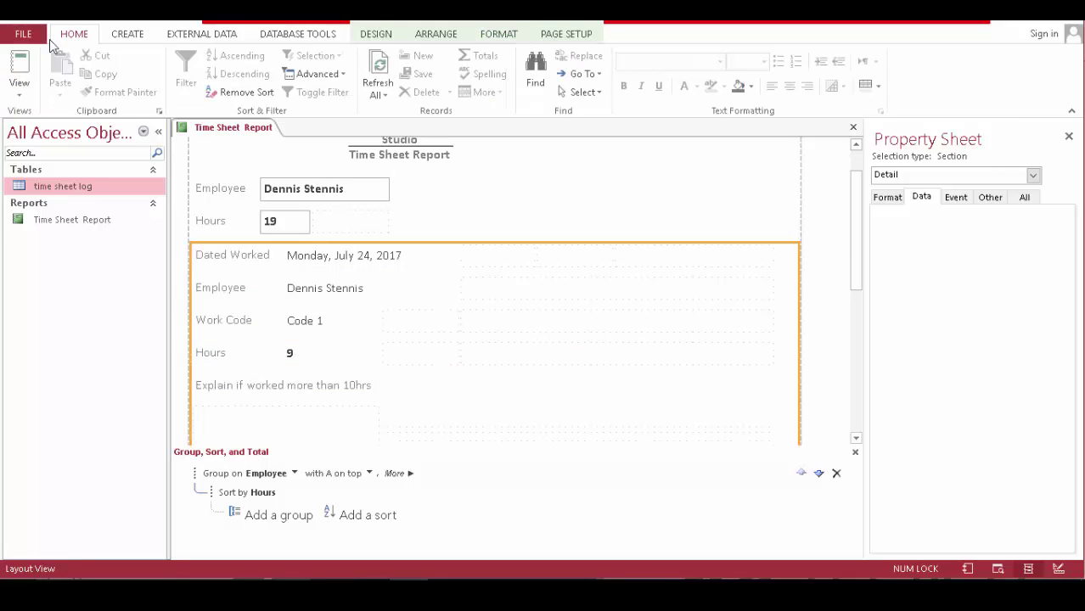
pyautogui.click(18, 64)
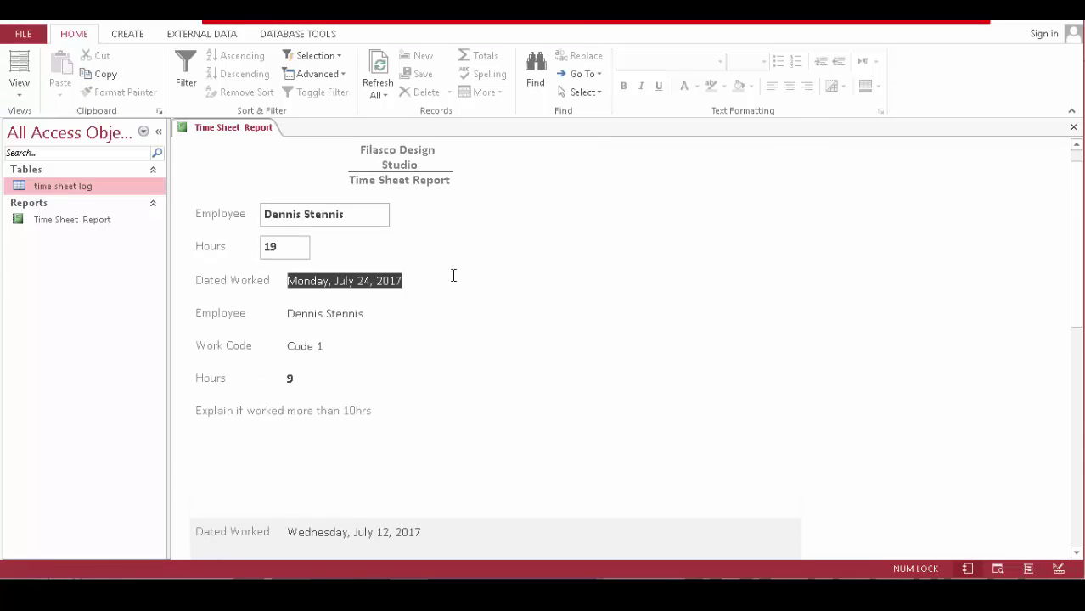
pyautogui.click(19, 61)
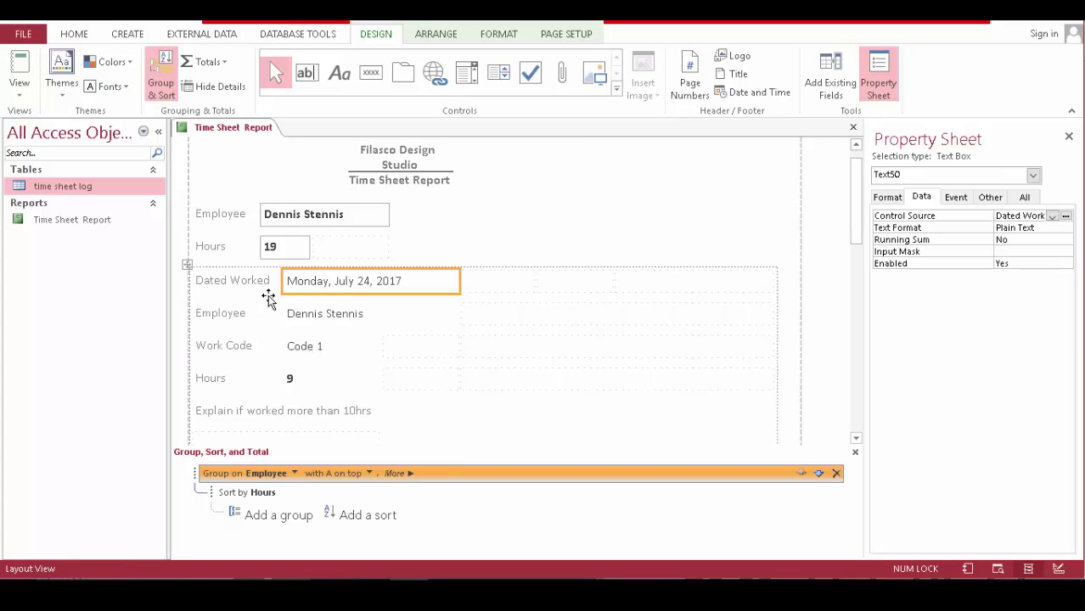
# Select all detail controls and review their Format, Data, Event and Other properties
pyautogui.scroll(-2, 293, 298)
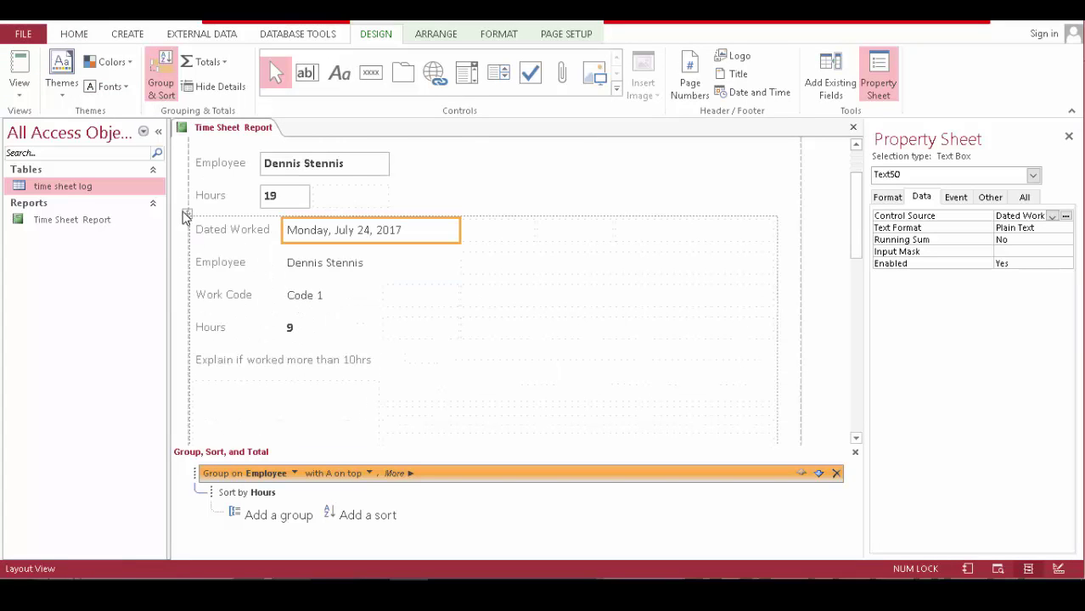
pyautogui.click(186, 213)
pyautogui.click(893, 199)
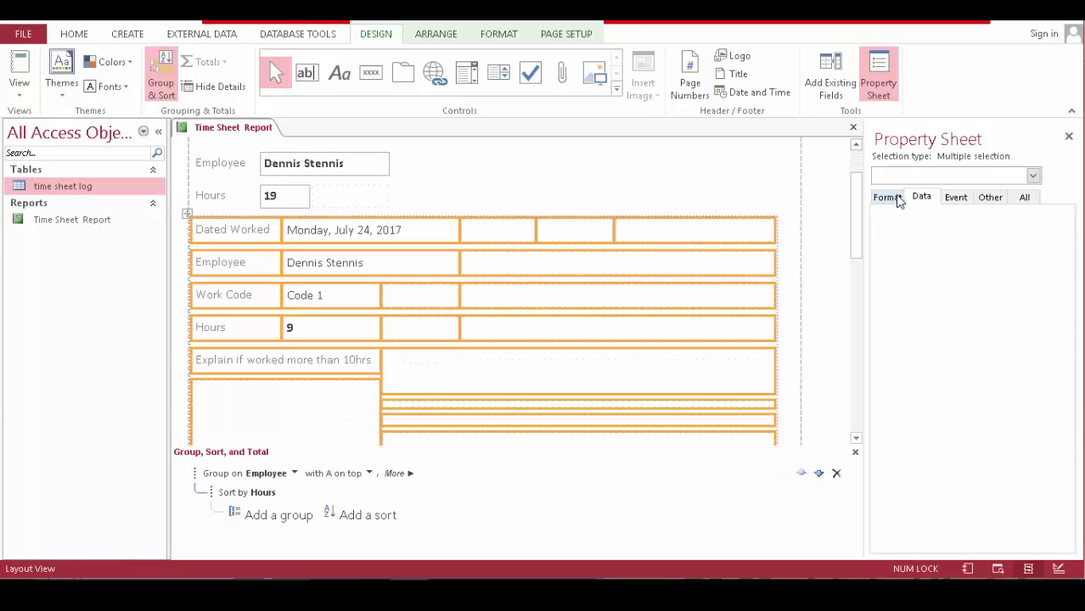
pyautogui.click(926, 198)
pyautogui.click(955, 200)
pyautogui.click(891, 199)
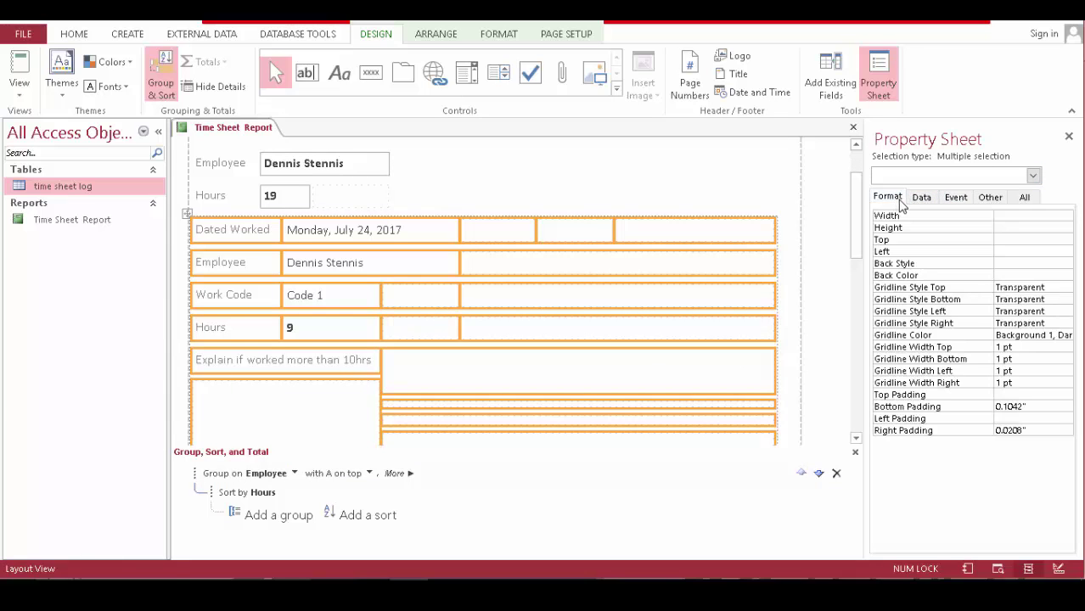
pyautogui.click(989, 204)
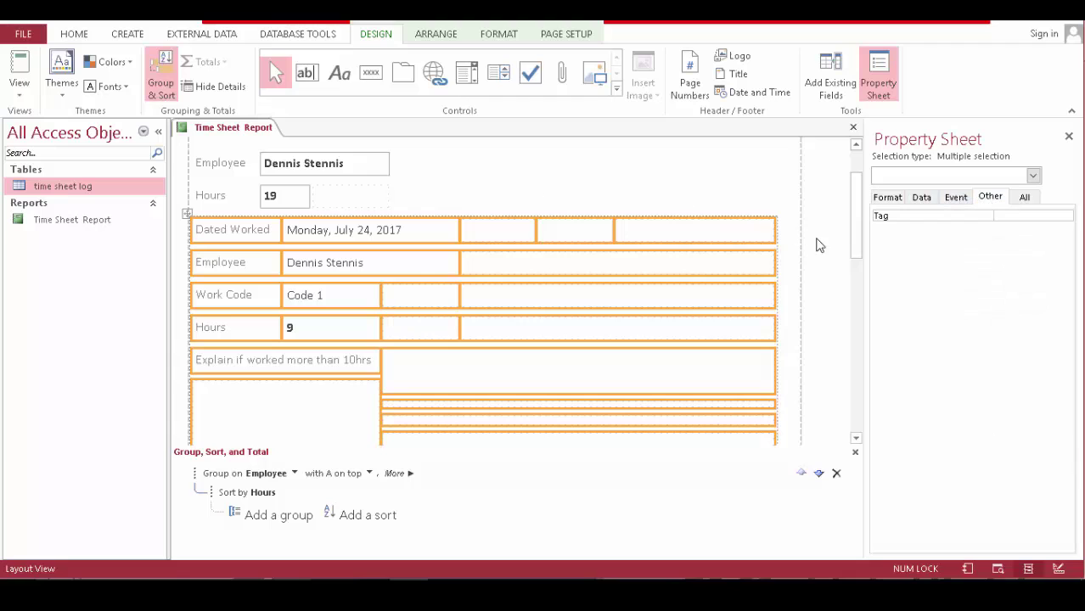
# Give the Detail section a new Alternate Back Color from the palette and preview the report
pyautogui.click(790, 259)
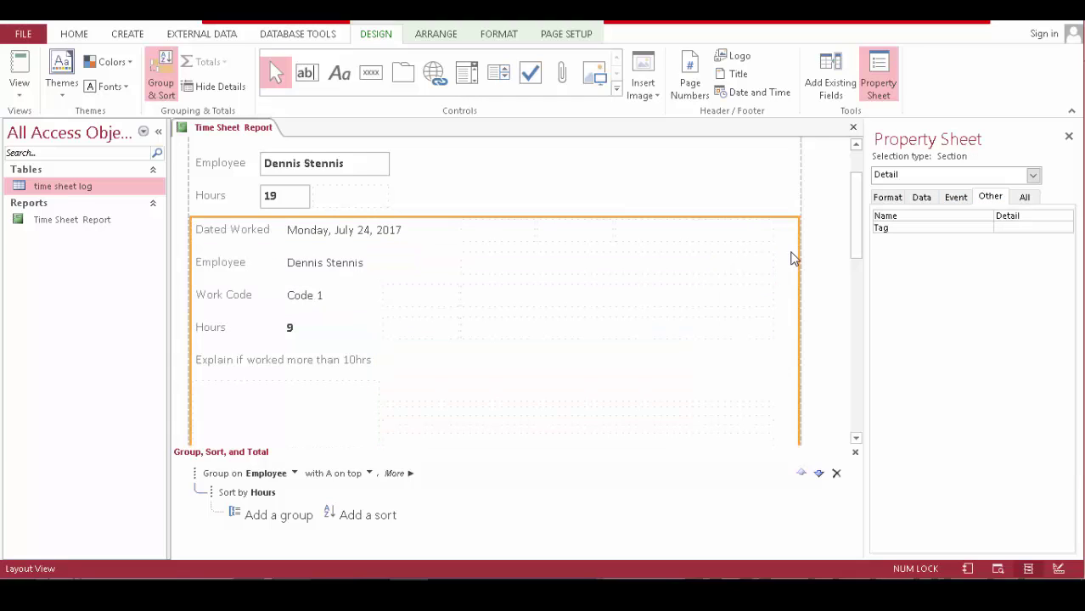
pyautogui.click(887, 197)
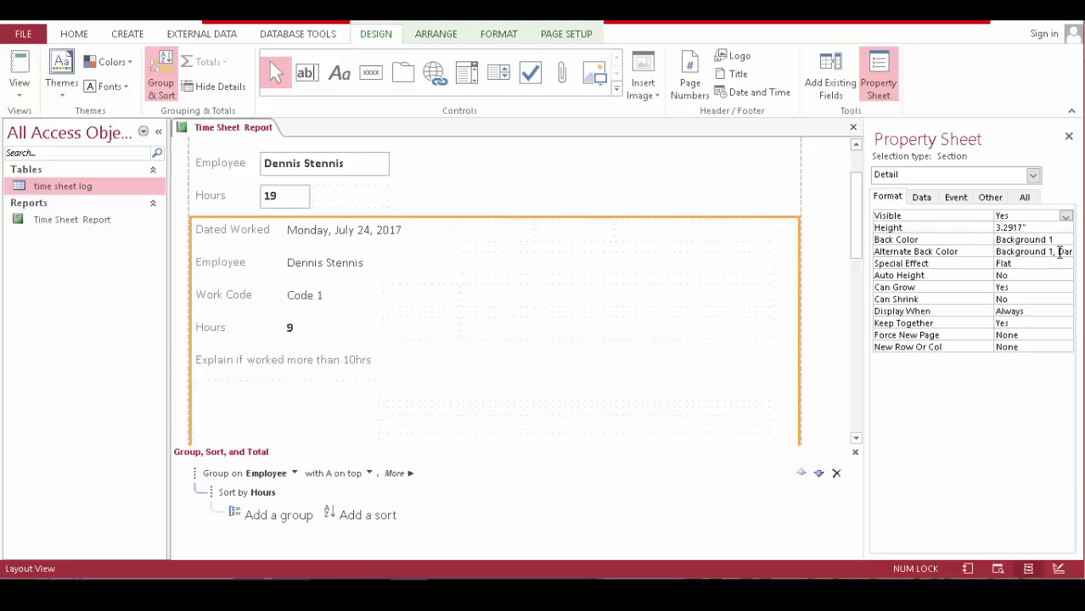
pyautogui.click(1067, 253)
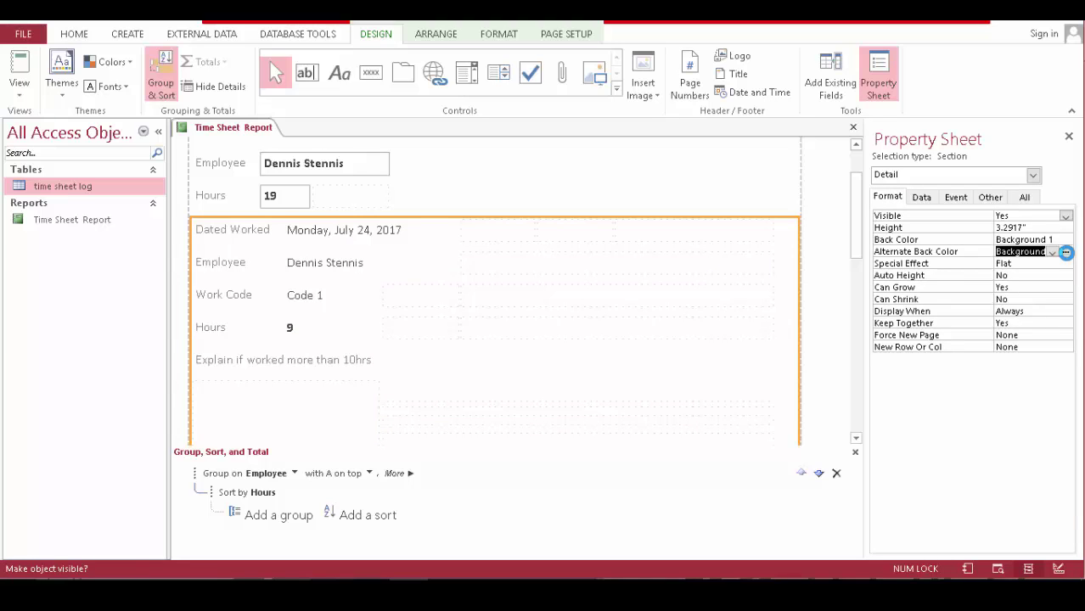
pyautogui.click(1066, 253)
pyautogui.click(957, 313)
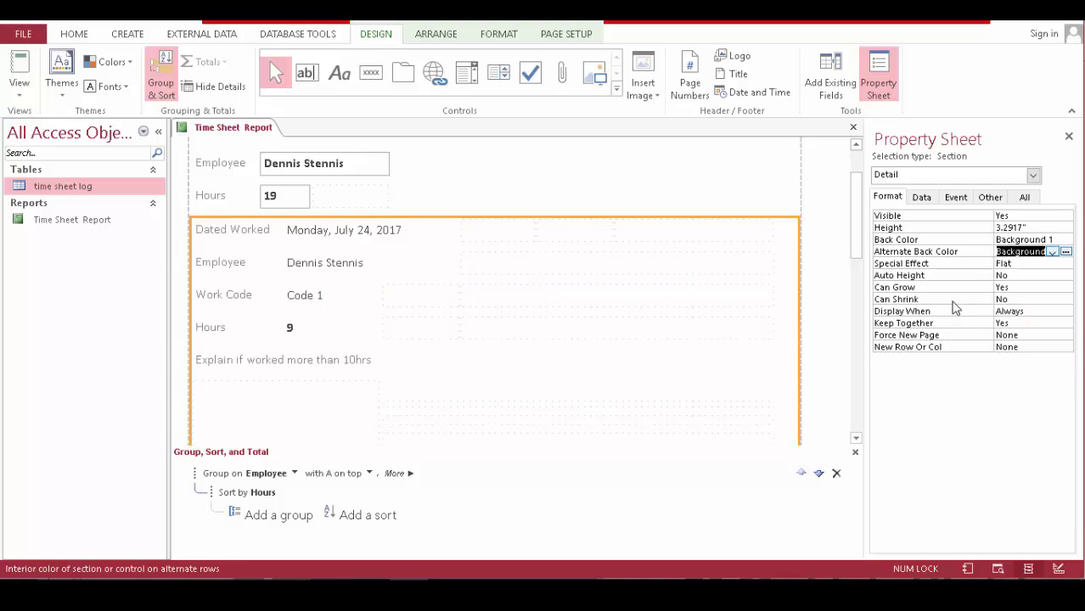
pyautogui.click(22, 72)
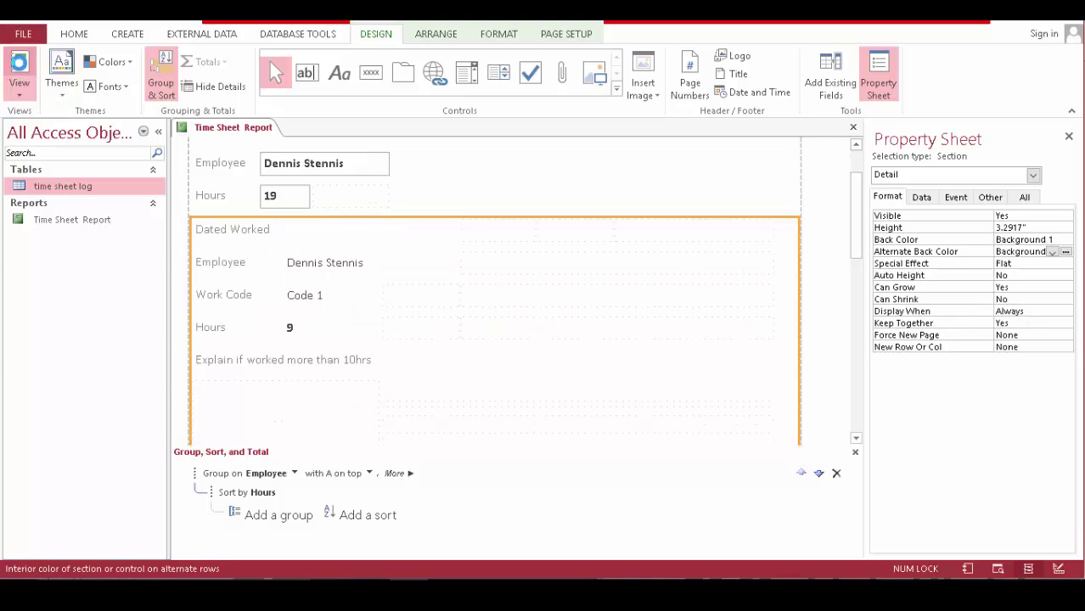
# In Layout View, set the GroupHeader0 Employee header's Alternate Back Color to white
pyautogui.scroll(-10, 586, 298)
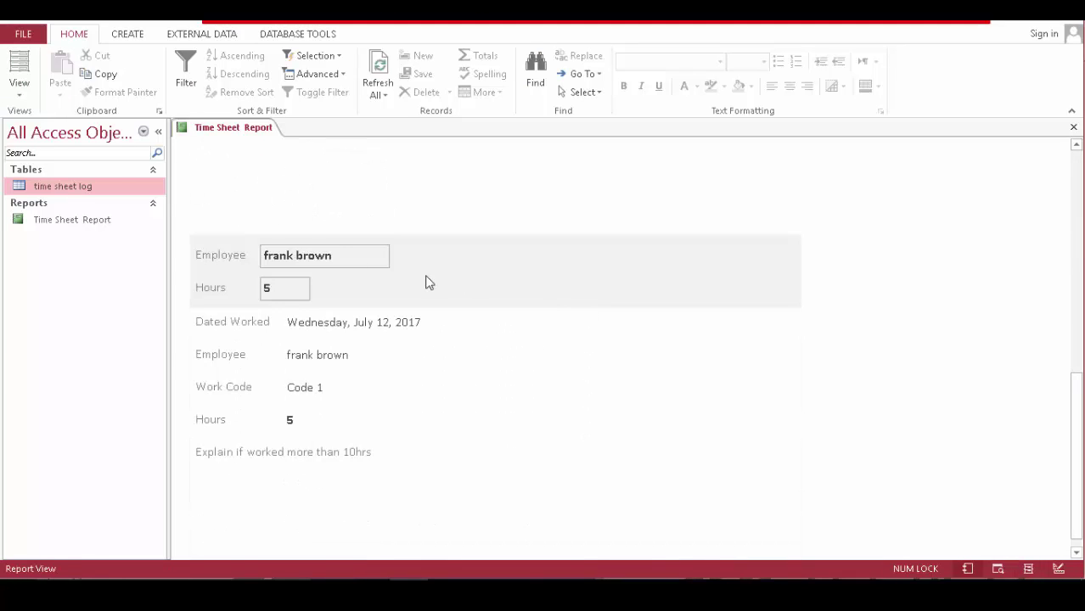
pyautogui.click(19, 69)
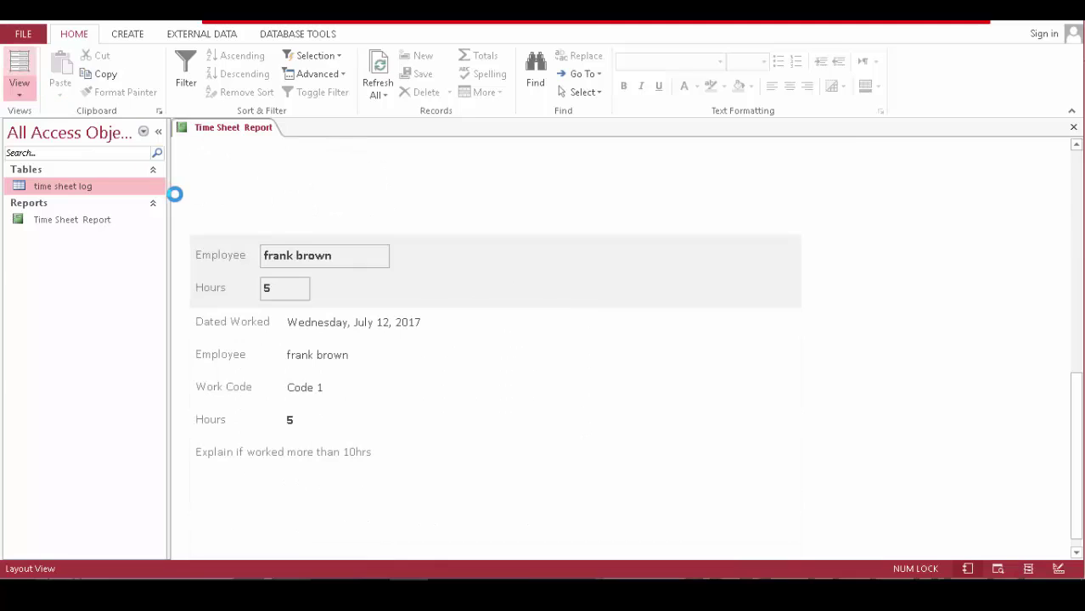
pyautogui.click(200, 246)
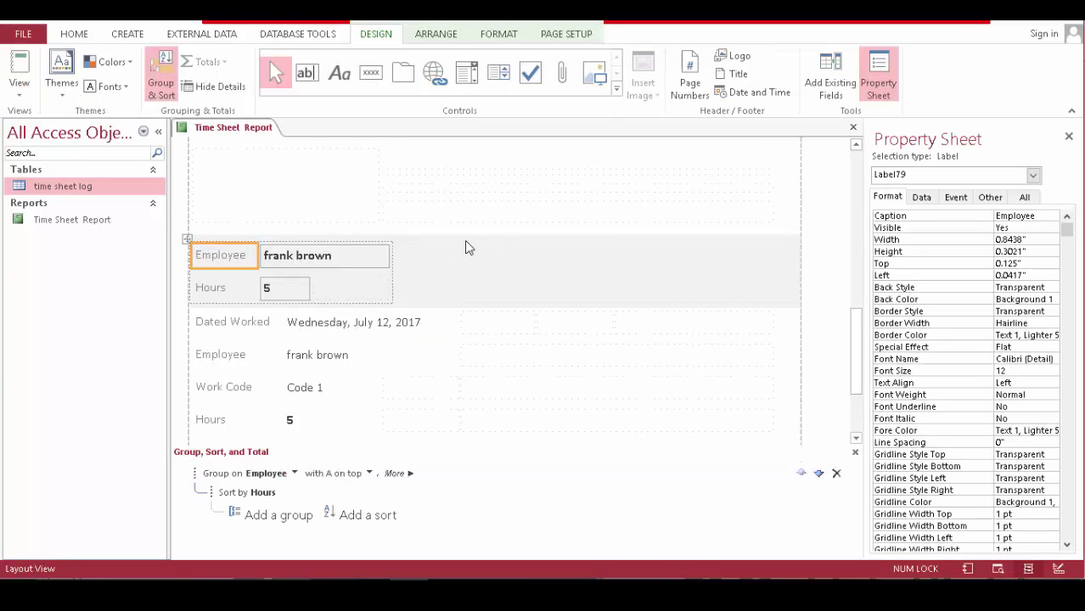
pyautogui.click(501, 247)
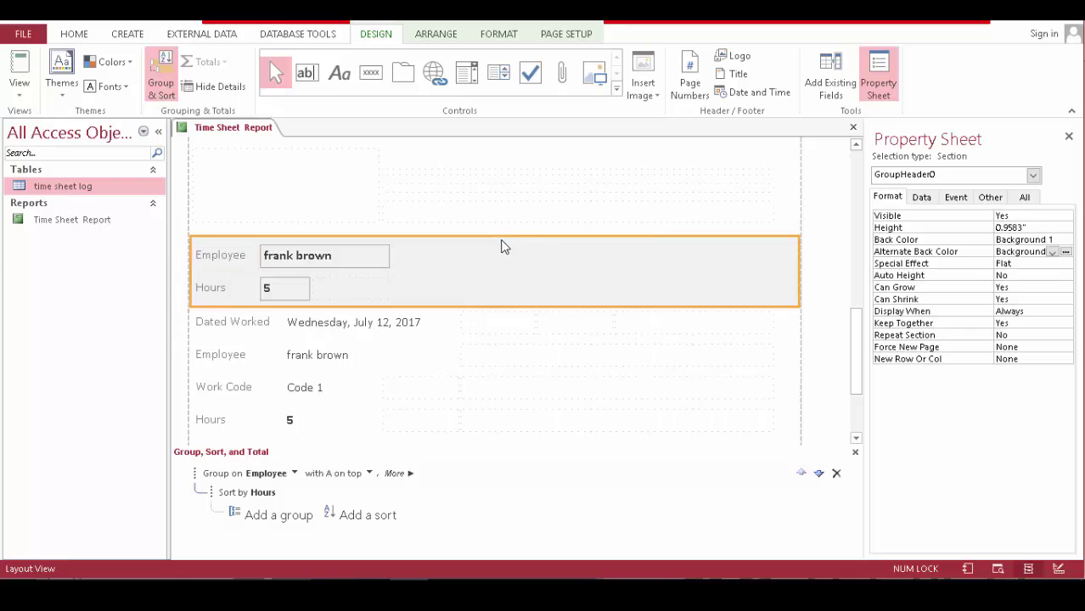
pyautogui.click(1065, 253)
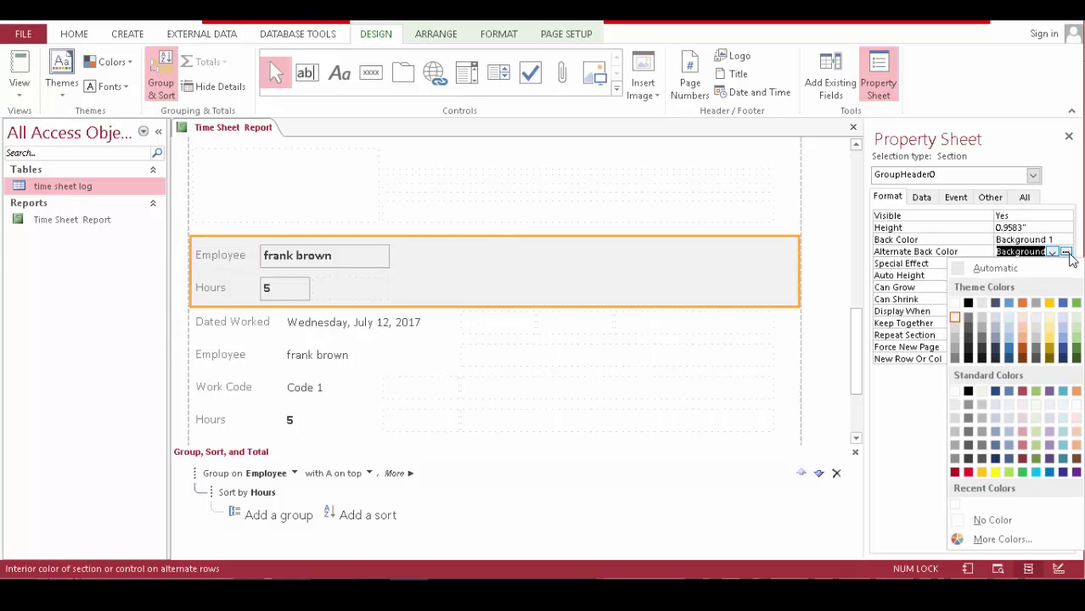
pyautogui.click(954, 306)
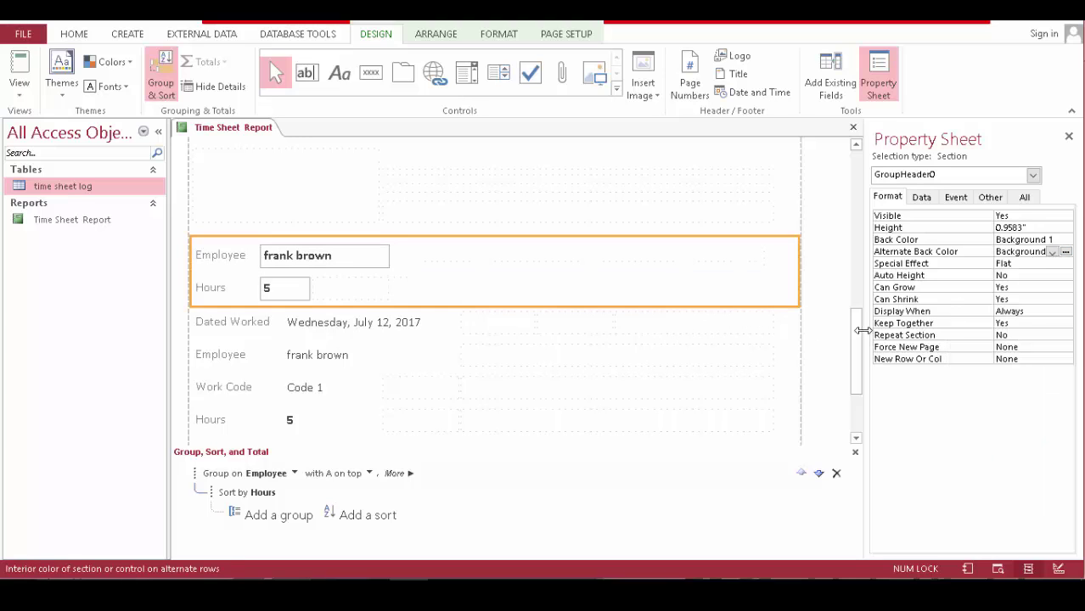
pyautogui.scroll(3, 794, 276)
pyautogui.scroll(3, 794, 272)
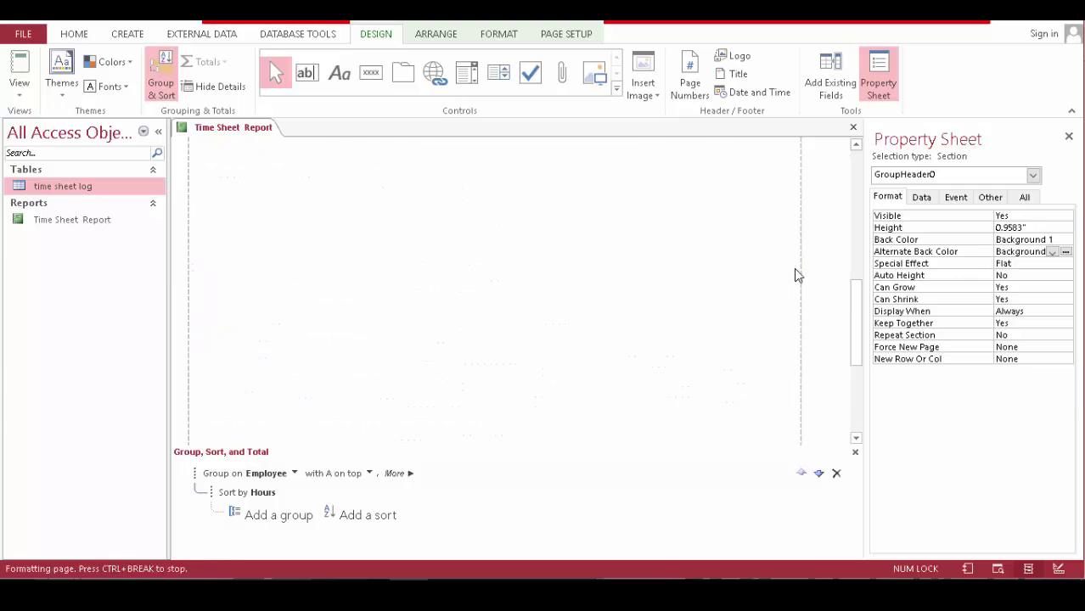
pyautogui.scroll(2, 795, 272)
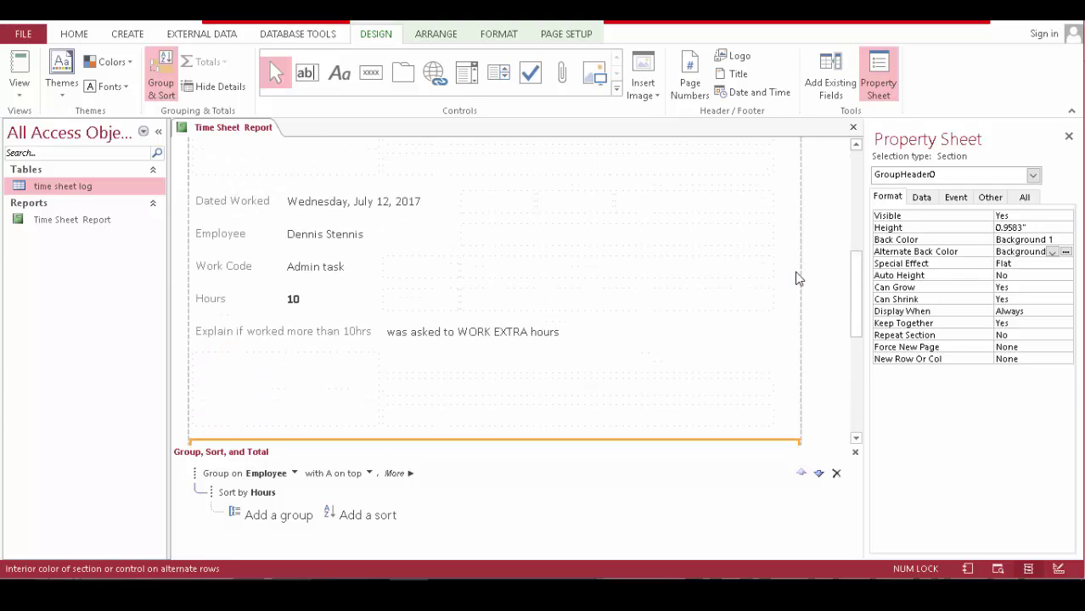
pyautogui.scroll(1, 339, 209)
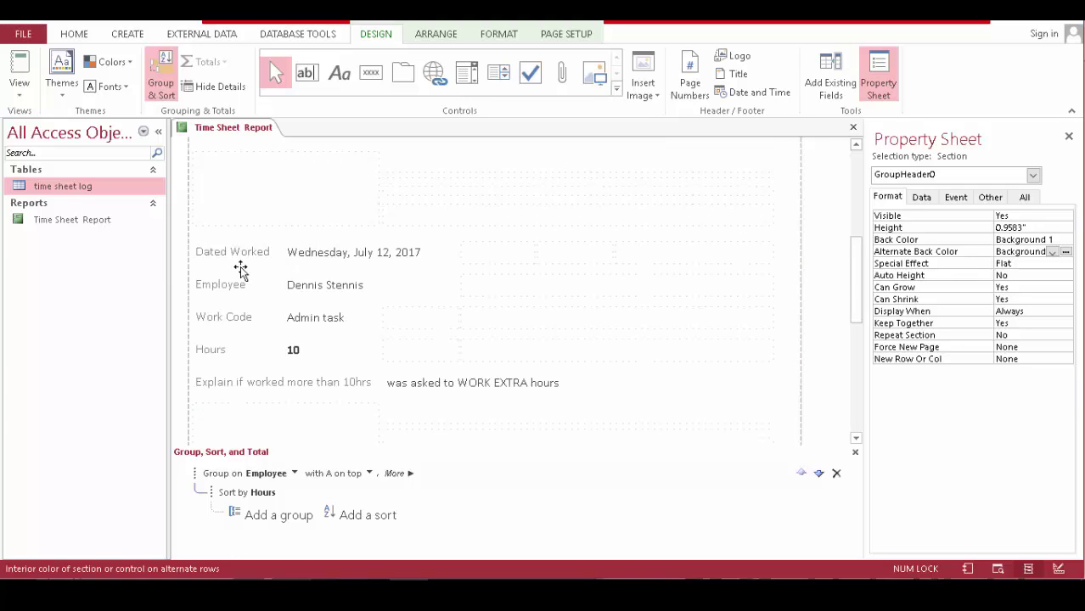
# Cycle the Dated Worked label's property tabs to All, then select the Detail section
pyautogui.click(269, 251)
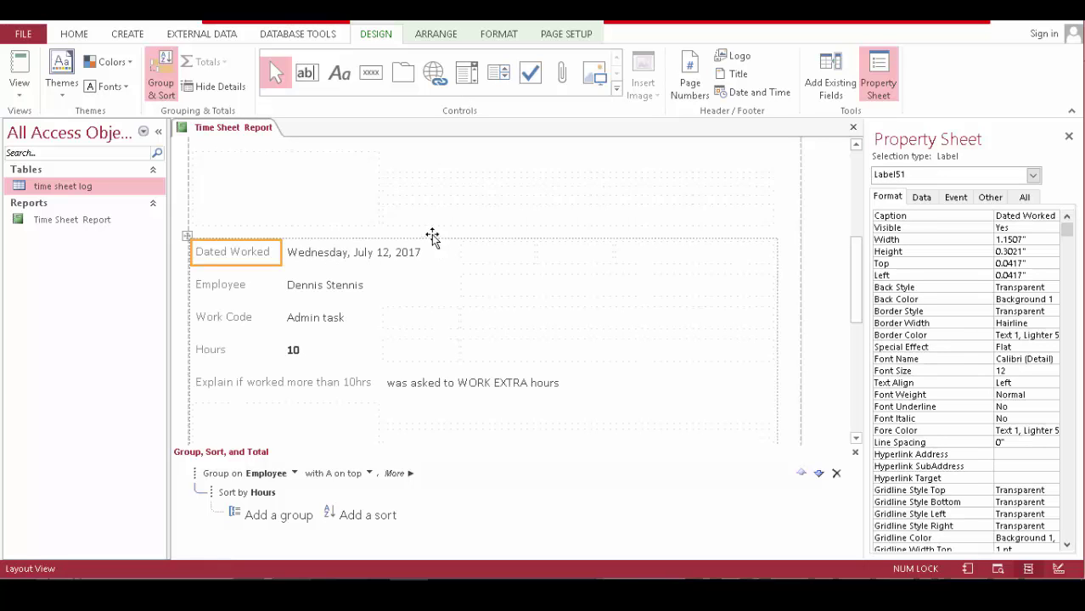
pyautogui.scroll(2, 654, 247)
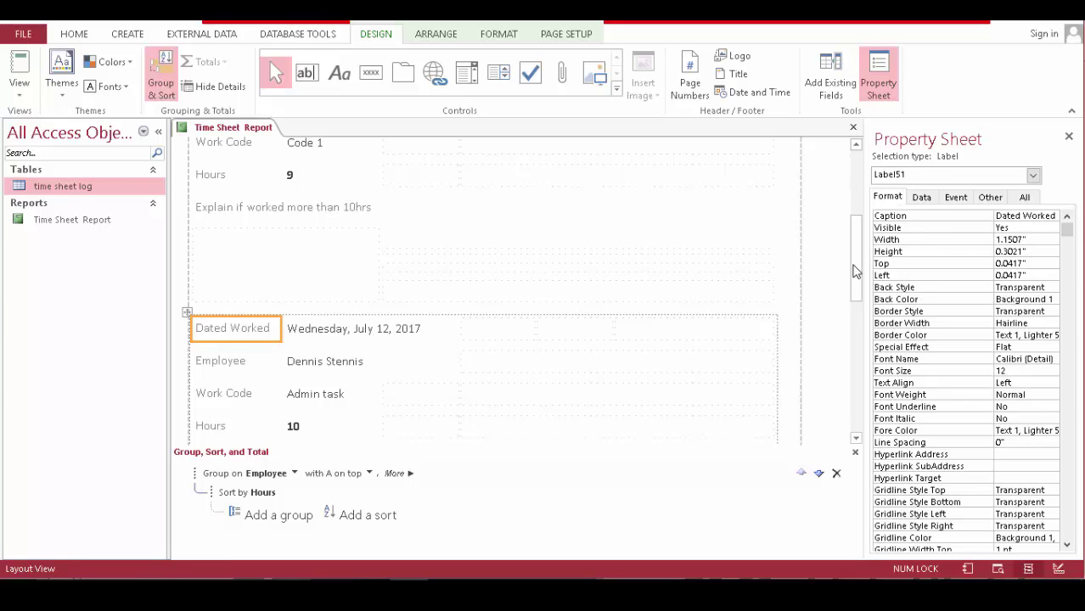
pyautogui.moveTo(855, 268); pyautogui.dragTo(855, 150)
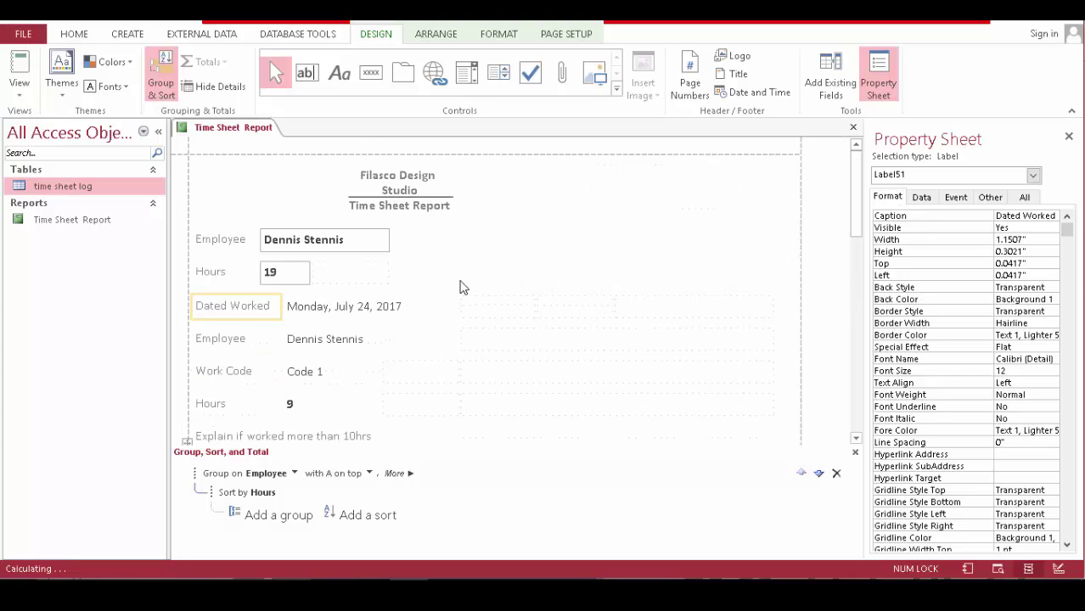
pyautogui.click(206, 318)
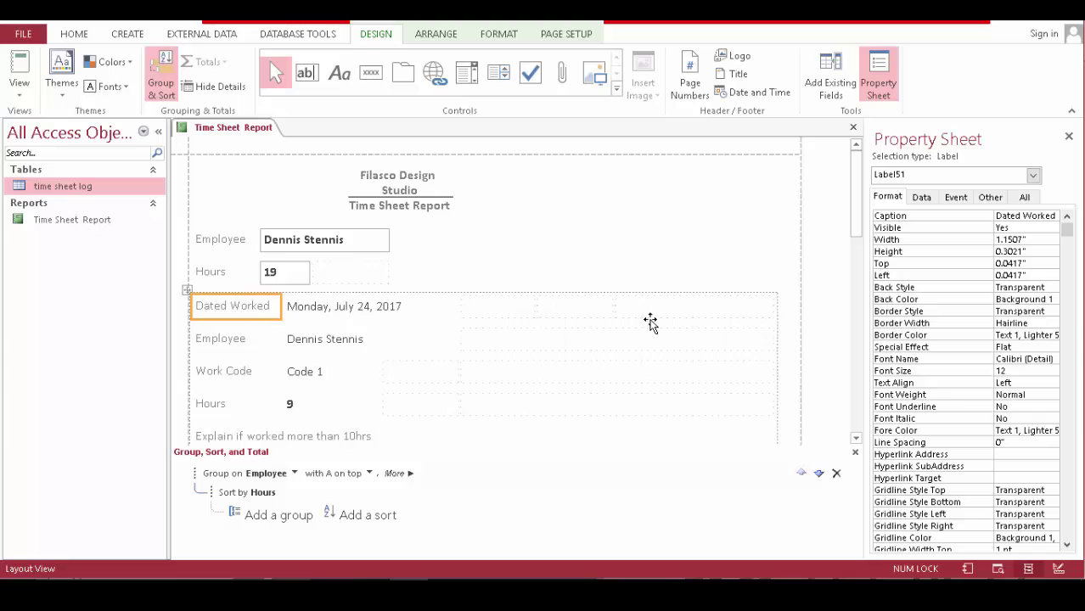
pyautogui.scroll(-1, 649, 323)
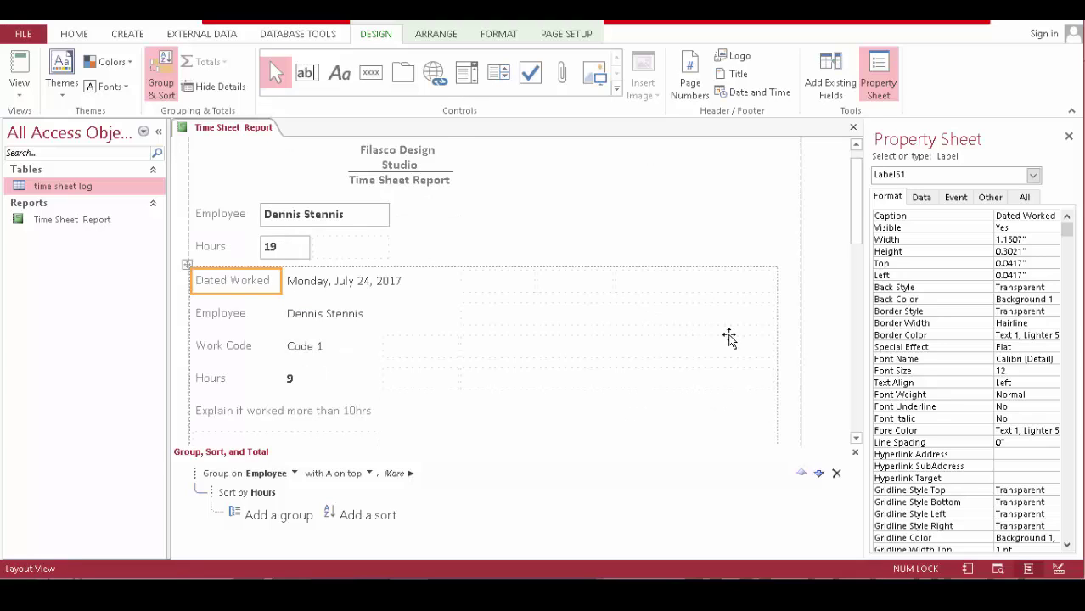
pyautogui.click(917, 200)
pyautogui.click(955, 200)
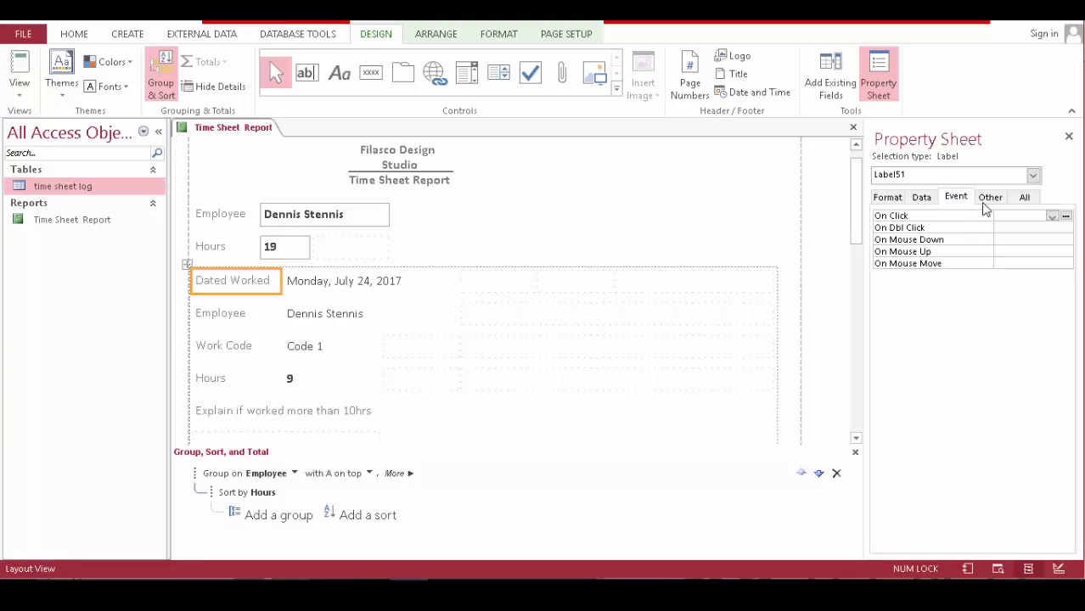
pyautogui.click(986, 204)
pyautogui.click(1015, 202)
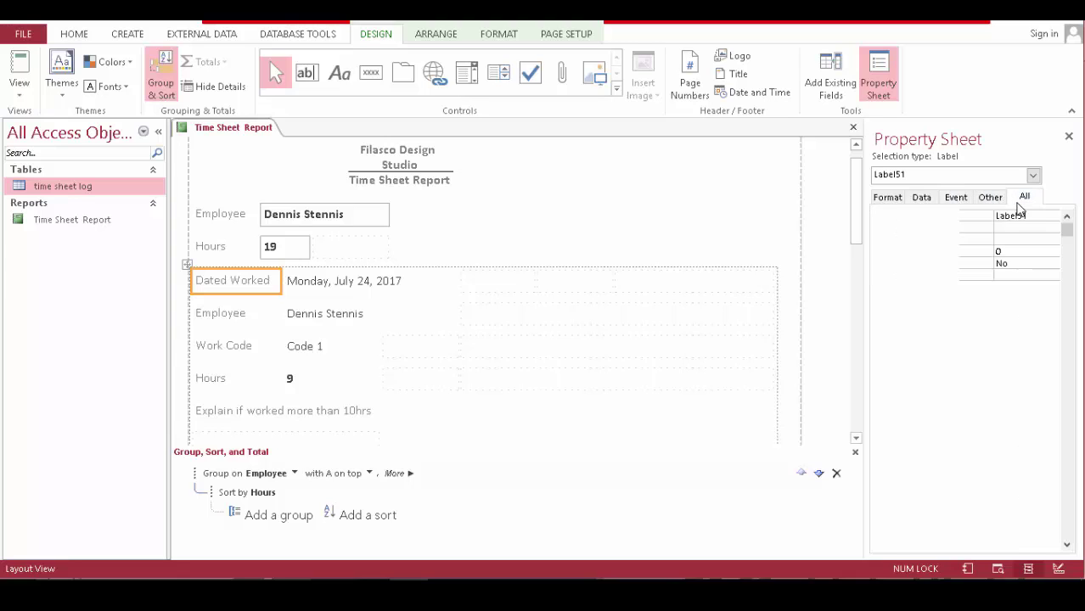
pyautogui.click(788, 277)
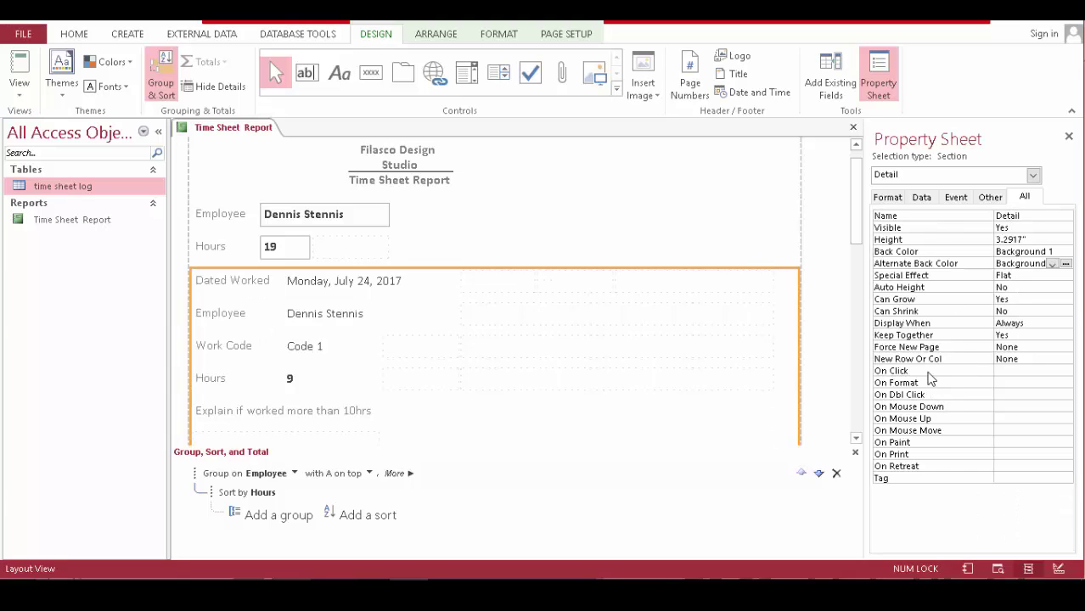
# Set the Detail section's Force New Page to After Section and view it in Report view
pyautogui.click(1067, 347)
pyautogui.click(1065, 347)
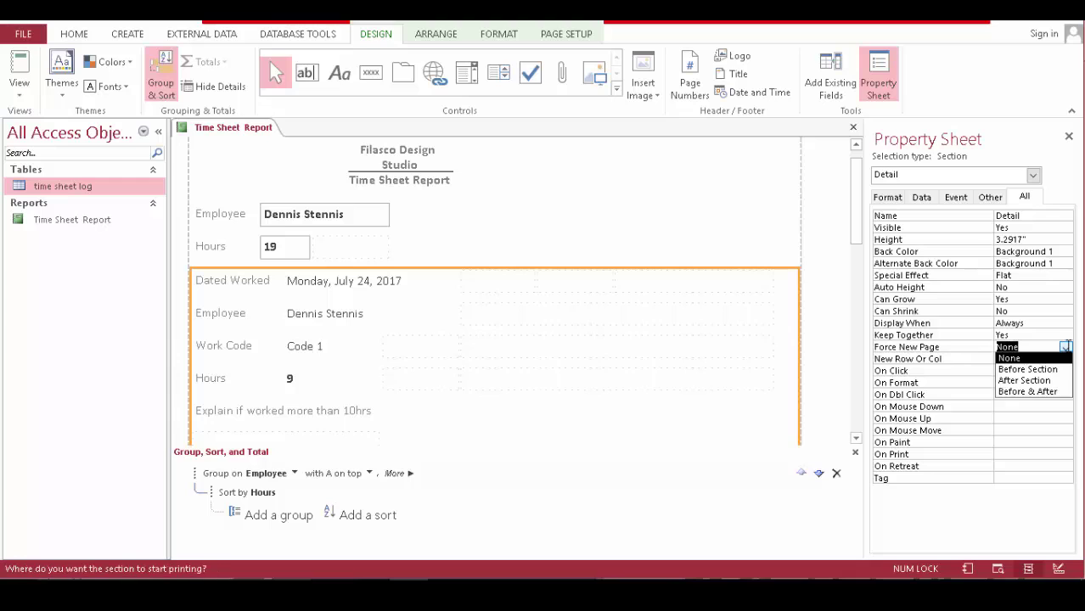
pyautogui.click(1053, 380)
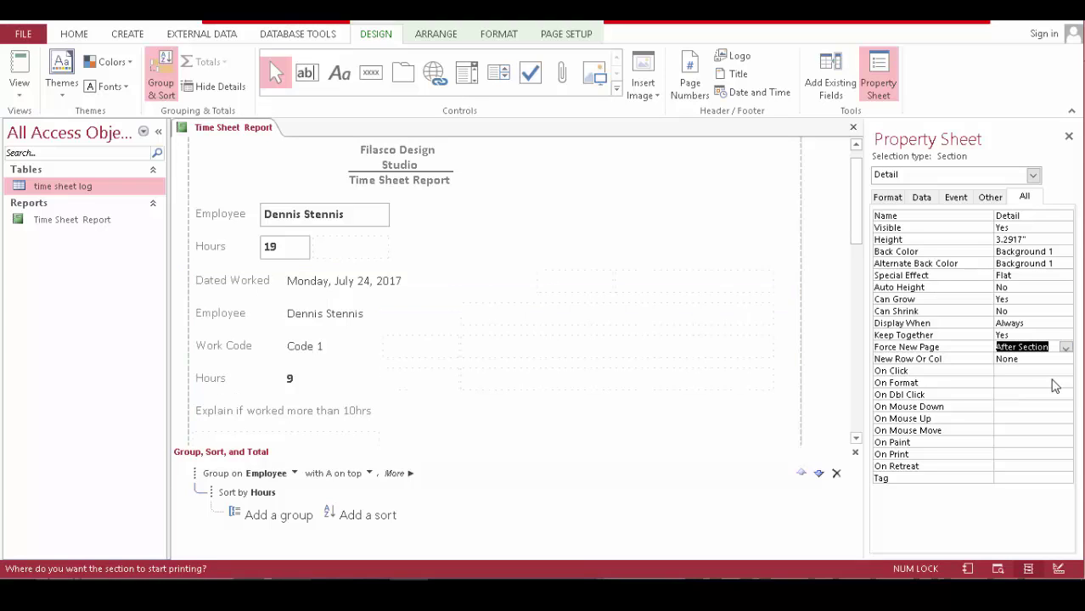
pyautogui.click(12, 70)
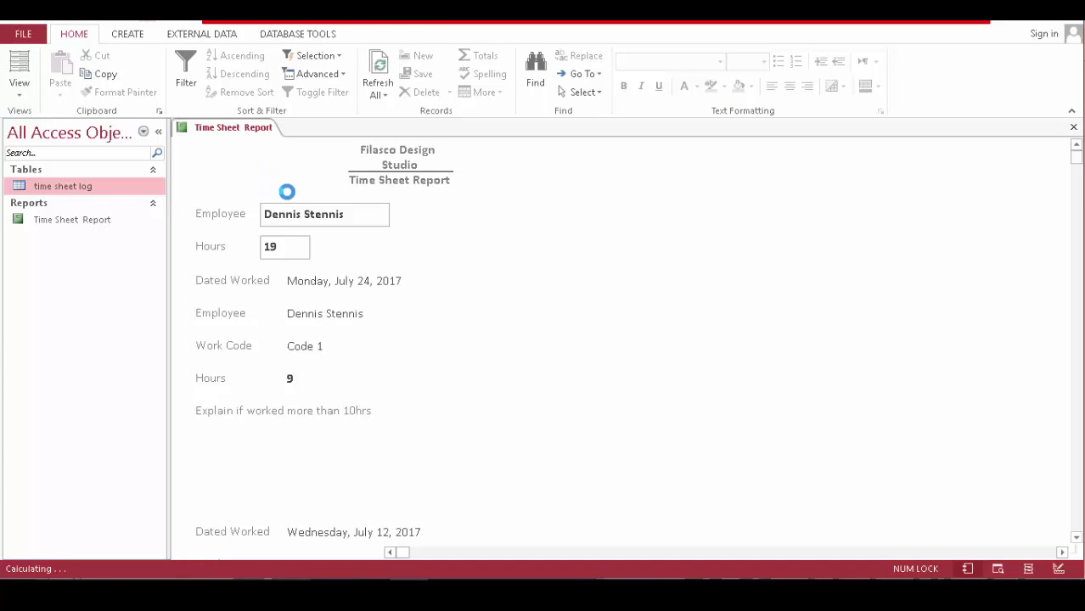
pyautogui.scroll(-5, 420, 365)
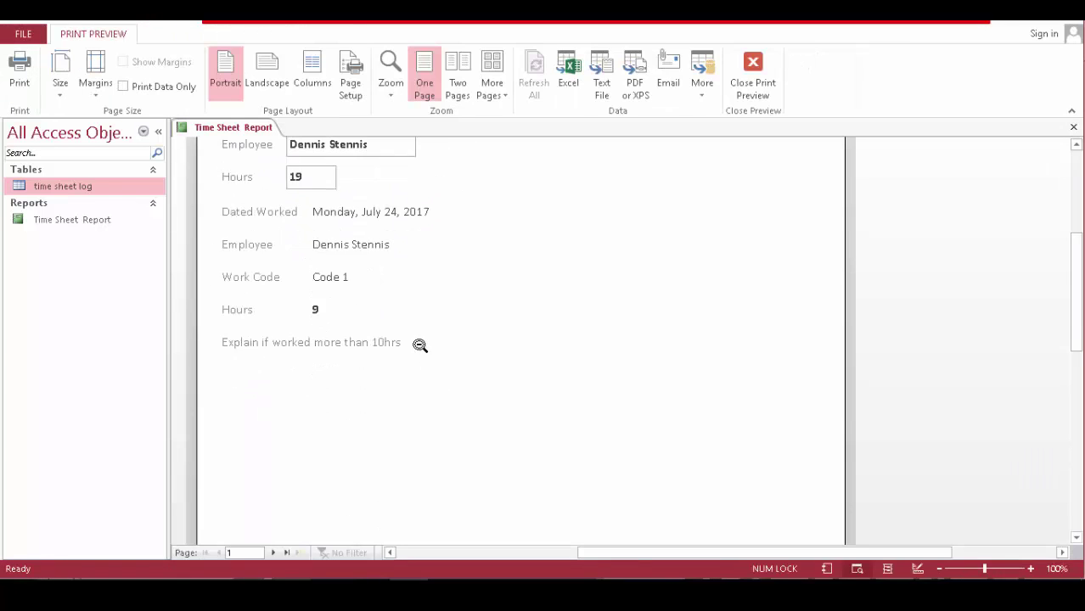
pyautogui.scroll(3, 410, 344)
pyautogui.scroll(2, 407, 351)
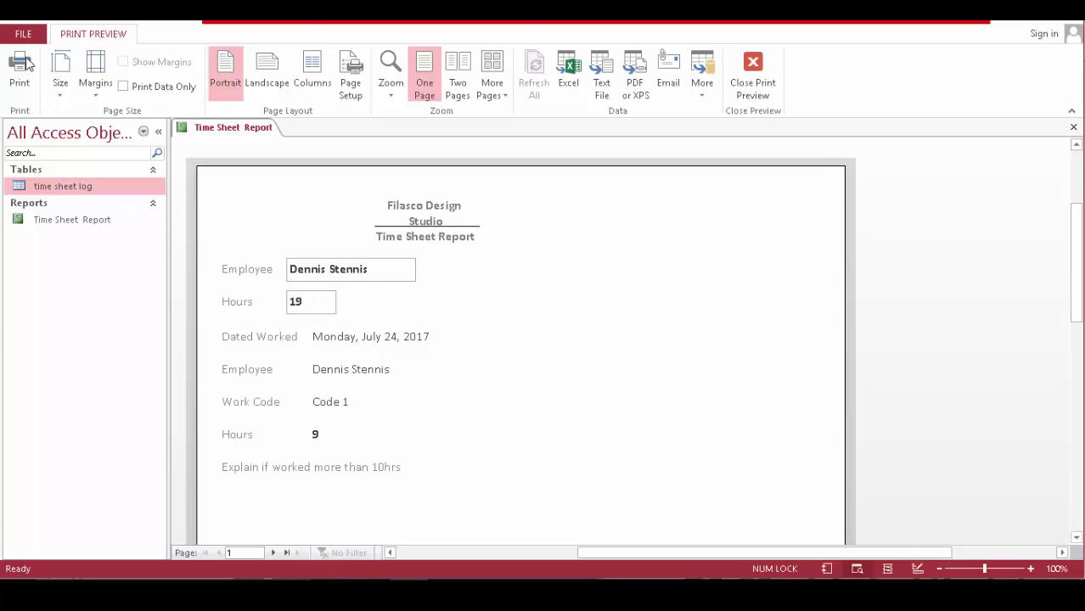
pyautogui.click(753, 76)
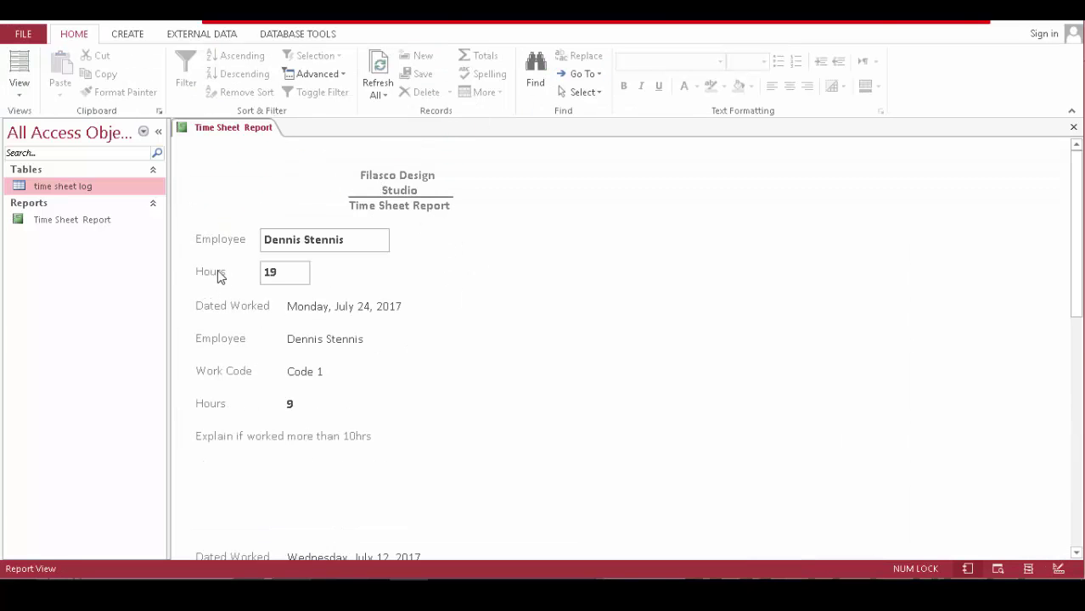
# In Layout view, change the employee header's Hours label caption to 'Total Hours Worked'
pyautogui.click(31, 71)
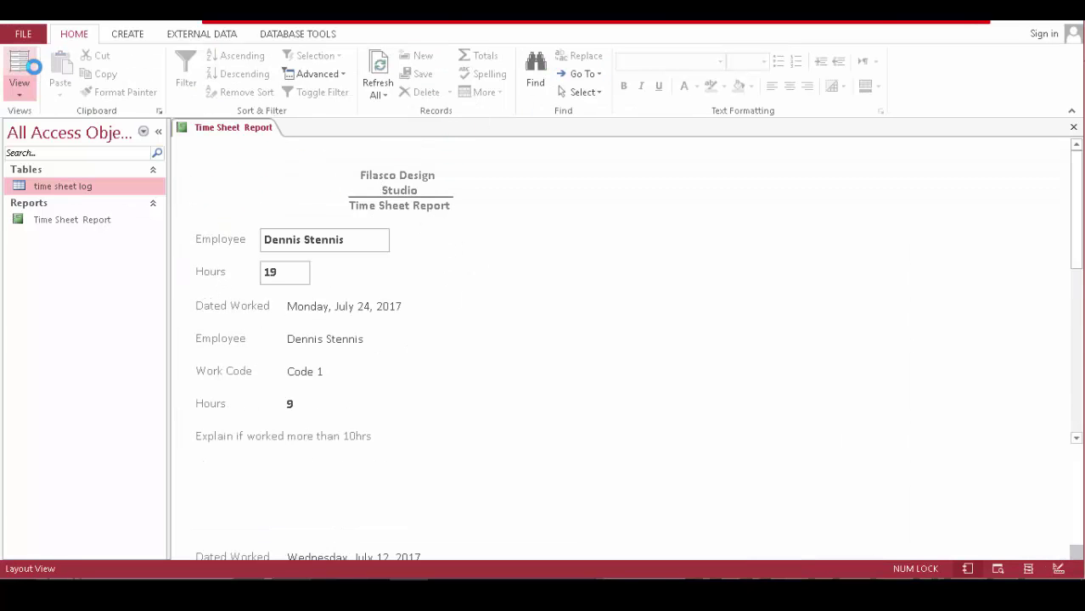
pyautogui.click(211, 273)
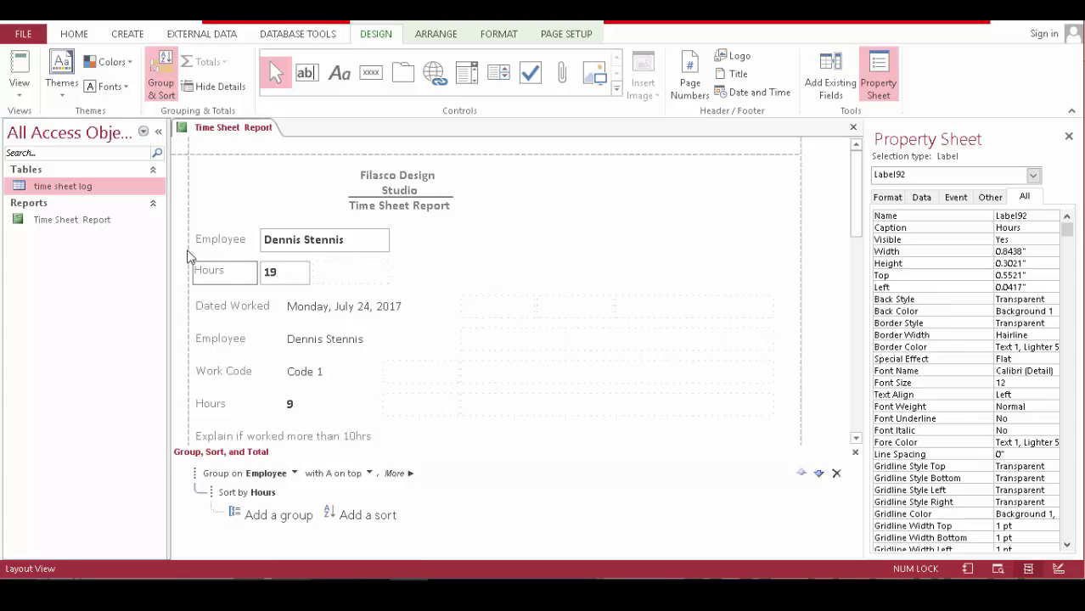
pyautogui.write('tot')
pyautogui.press('BackSpace')
pyautogui.press('BackSpace')
pyautogui.press('BackSpace')
pyautogui.write('tot')
pyautogui.press('BackSpace')
pyautogui.press('BackSpace')
pyautogui.press('BackSpace')
pyautogui.write('Total')
pyautogui.press('End')
pyautogui.write('Worke')
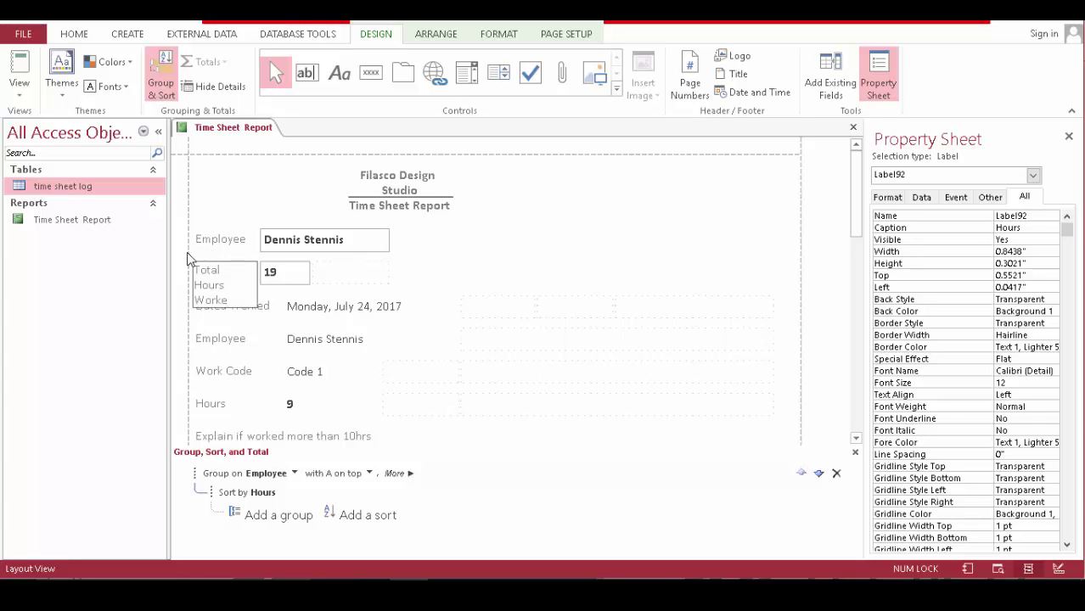
# Move the 19 total into the empty cell and merge the Total Hours Worked label cells
pyautogui.click(337, 275)
pyautogui.click(291, 273)
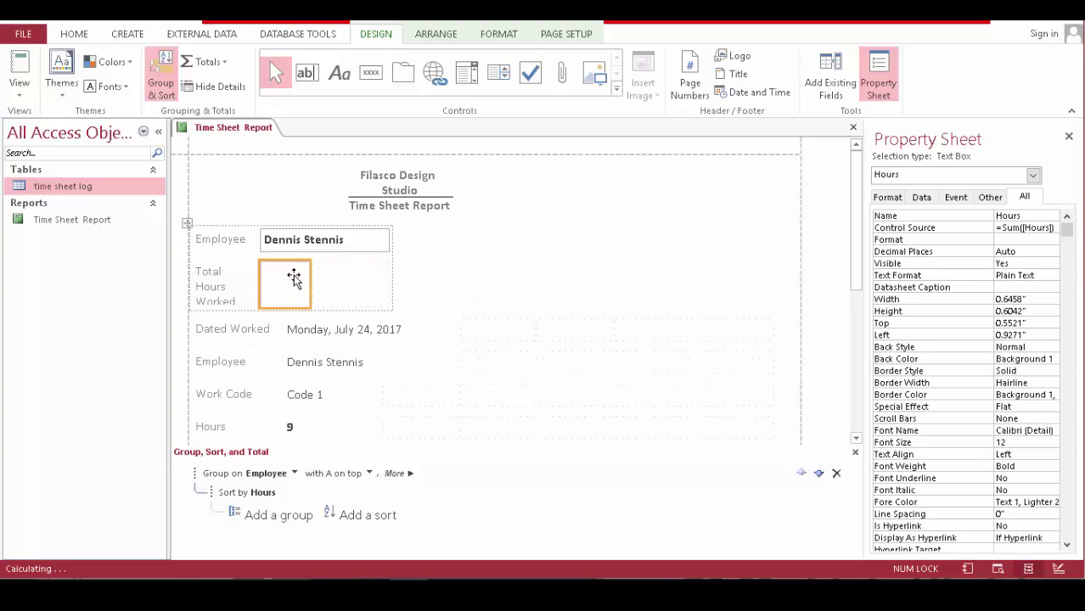
pyautogui.moveTo(291, 278); pyautogui.dragTo(322, 291)
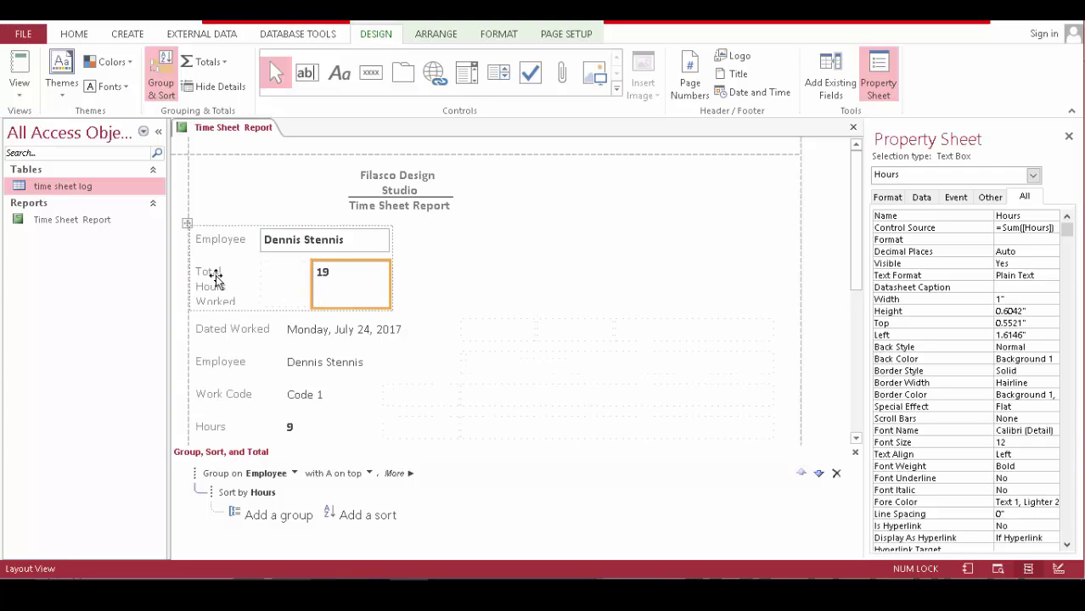
pyautogui.click(216, 280)
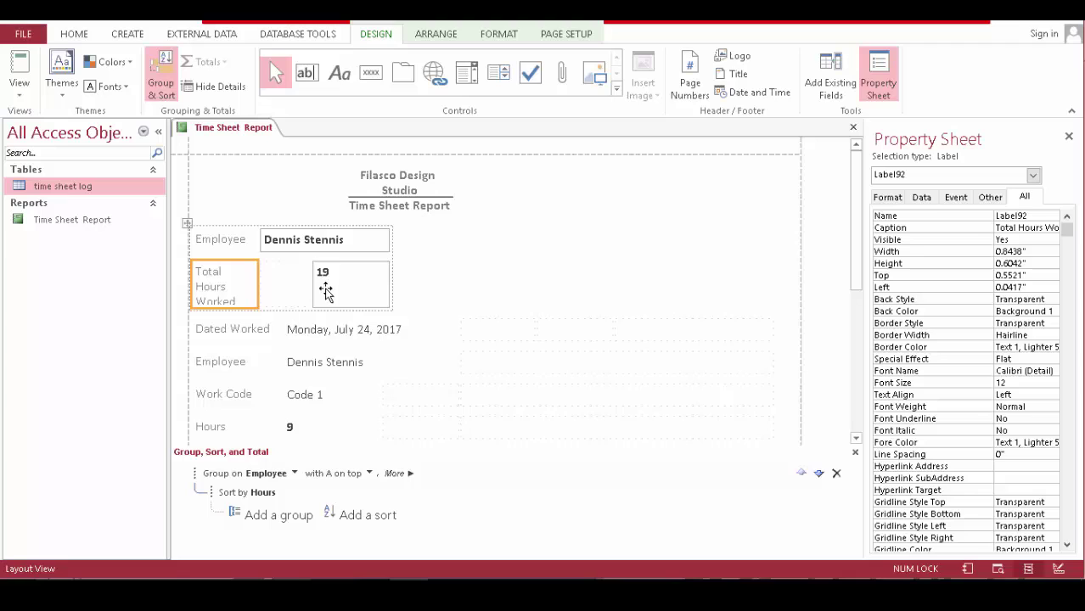
pyautogui.click(274, 282)
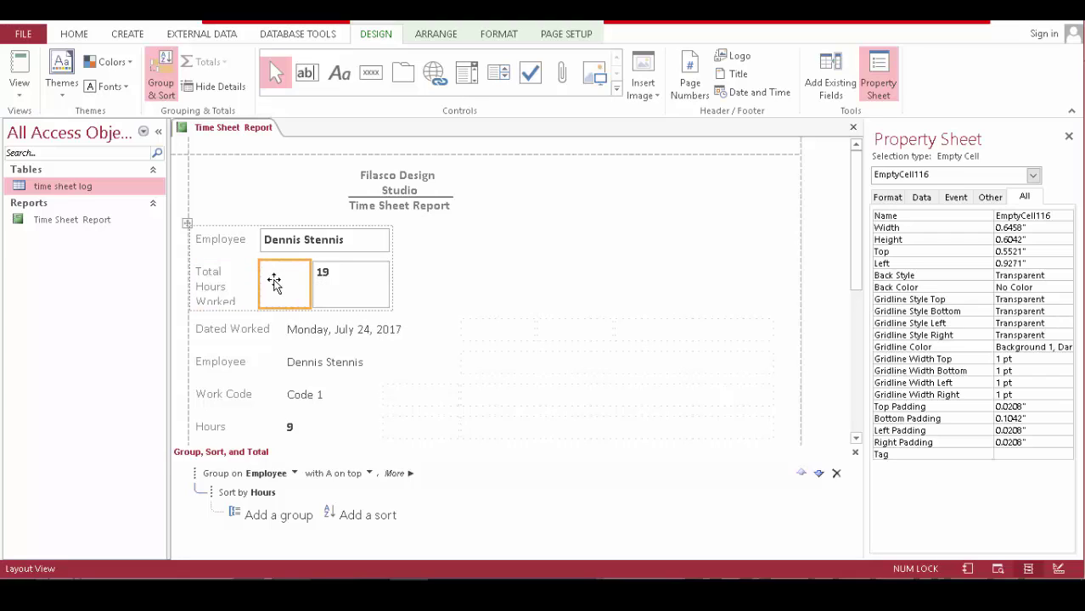
pyautogui.keyDown('shift'); pyautogui.click(226, 282); pyautogui.keyUp('shift')
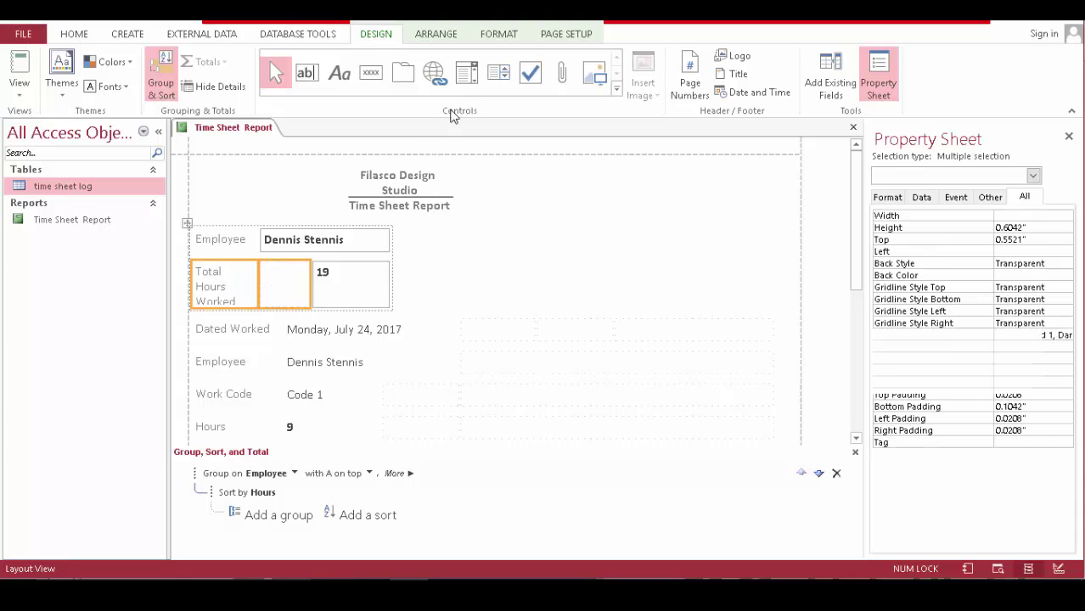
pyautogui.click(448, 35)
pyautogui.click(364, 78)
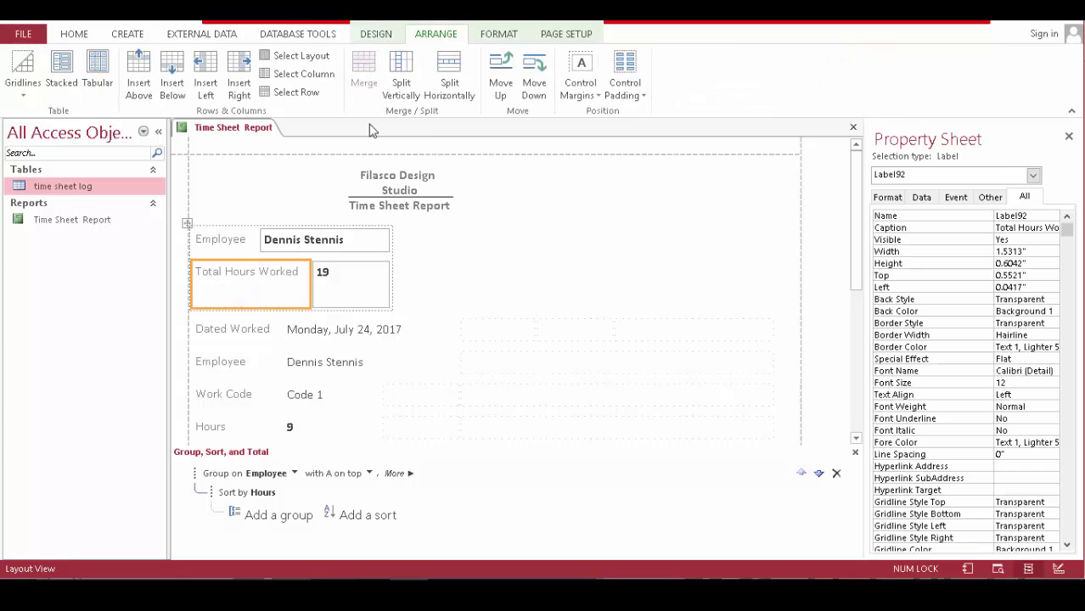
# Split the 19-hour total box vertically to shorten it to 0.3021"
pyautogui.click(402, 77)
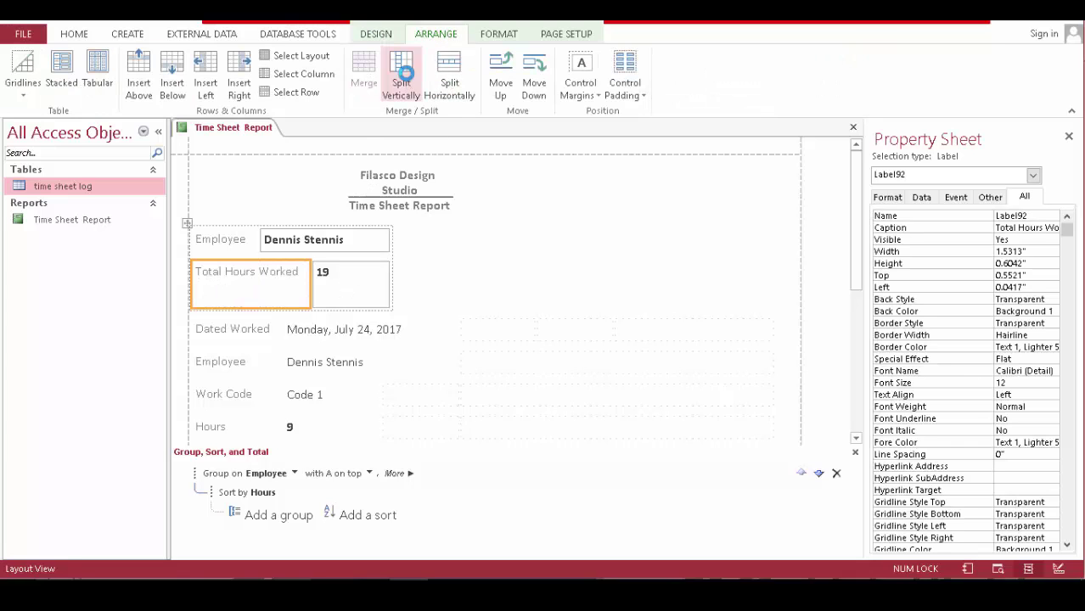
pyautogui.click(353, 287)
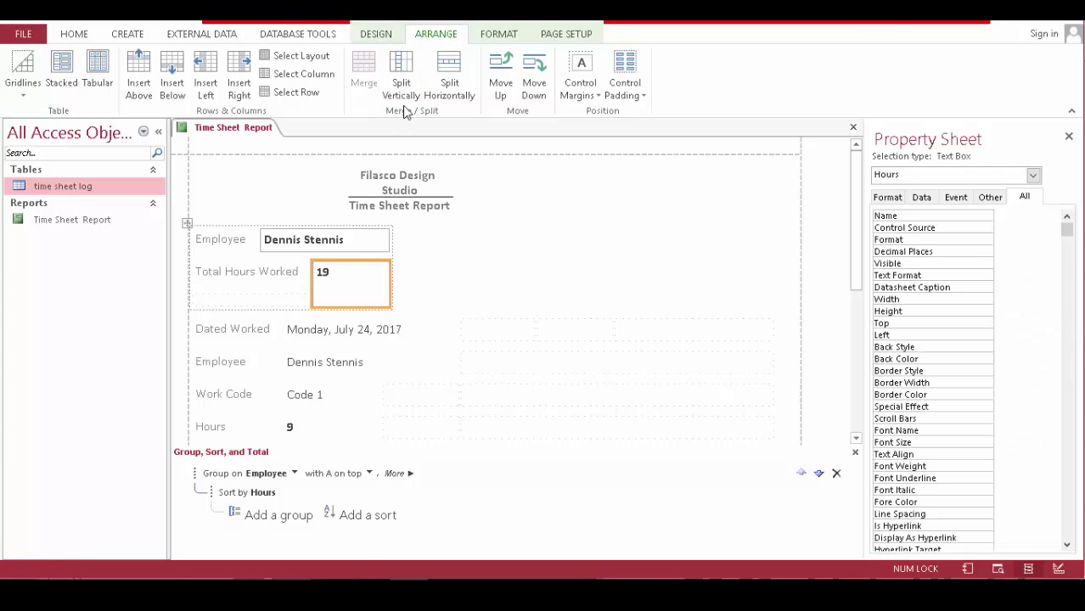
pyautogui.click(403, 79)
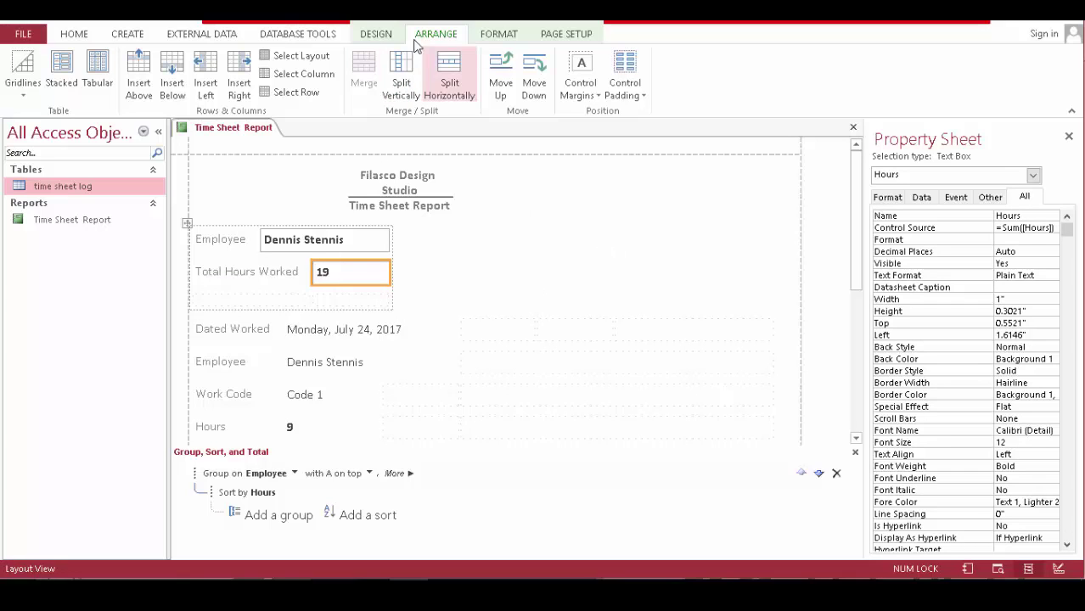
pyautogui.click(372, 36)
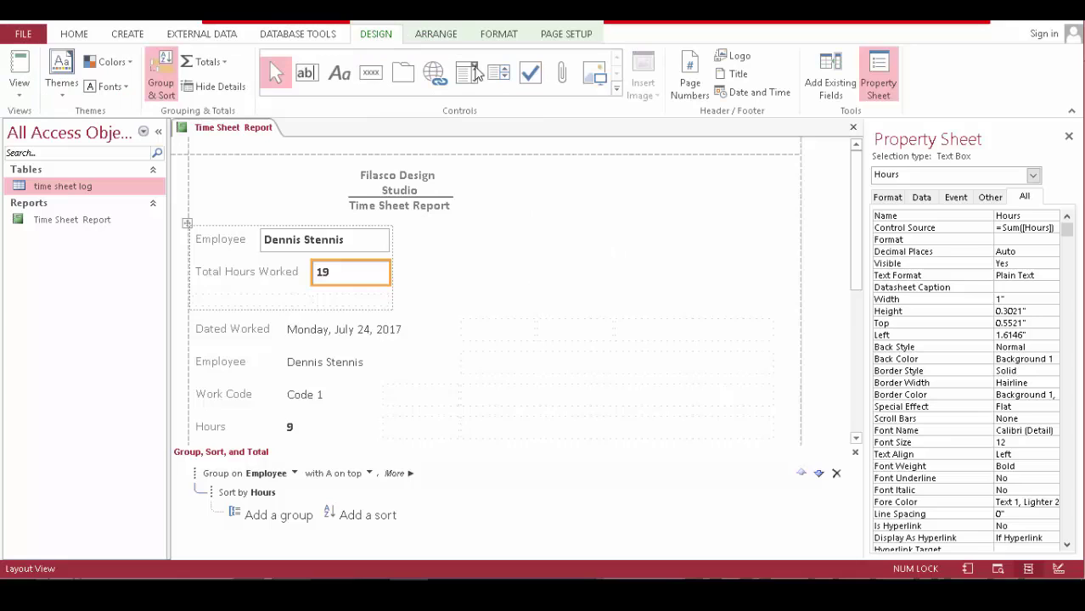
# Switch the Time Sheet Report to Design view
pyautogui.click(617, 88)
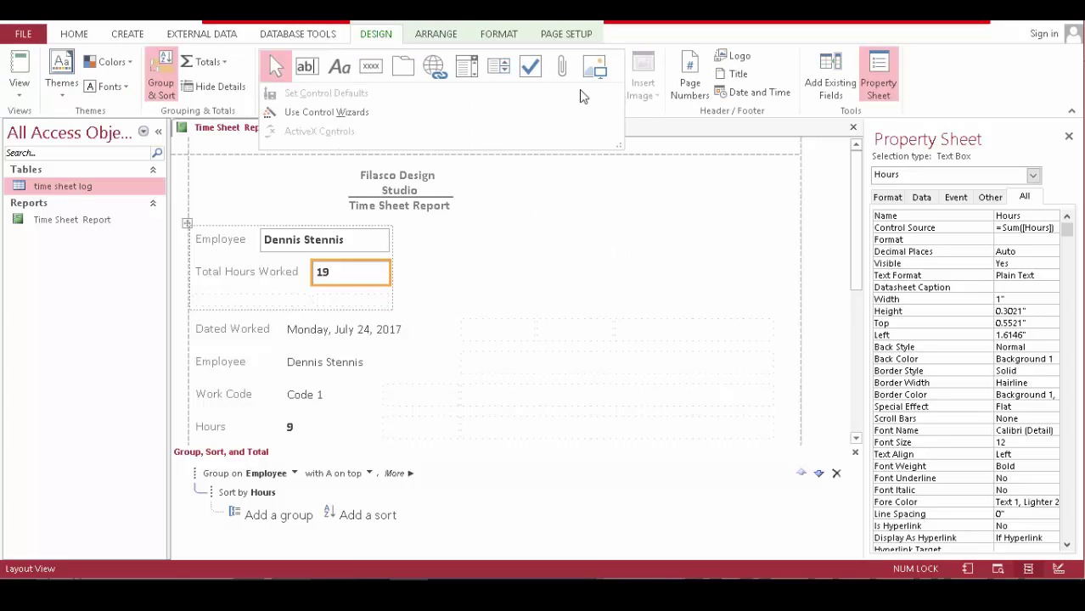
pyautogui.click(19, 95)
pyautogui.click(77, 219)
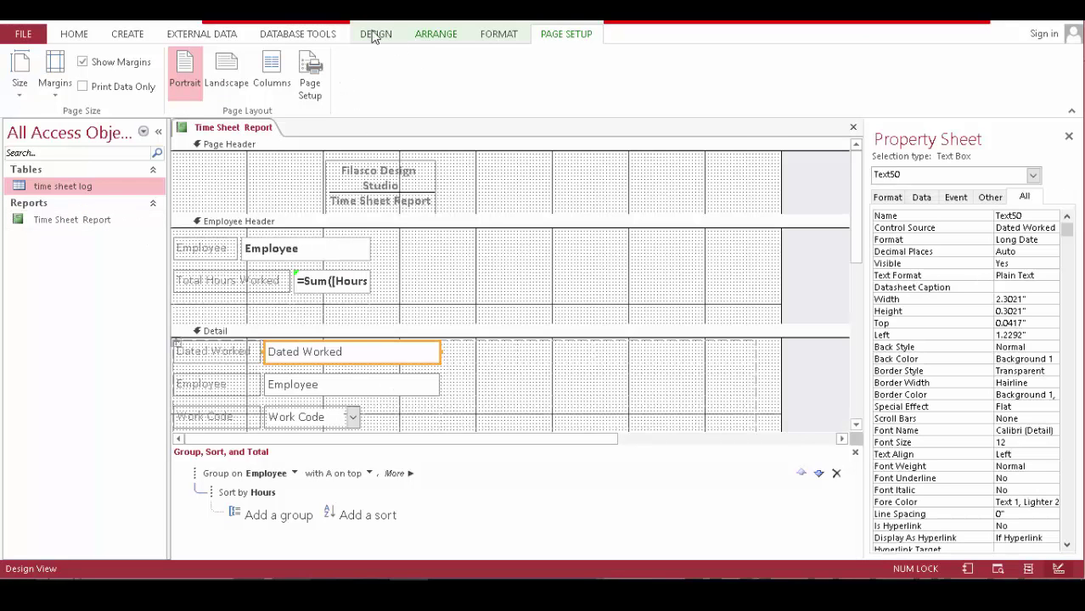
pyautogui.scroll(3, 453, 68)
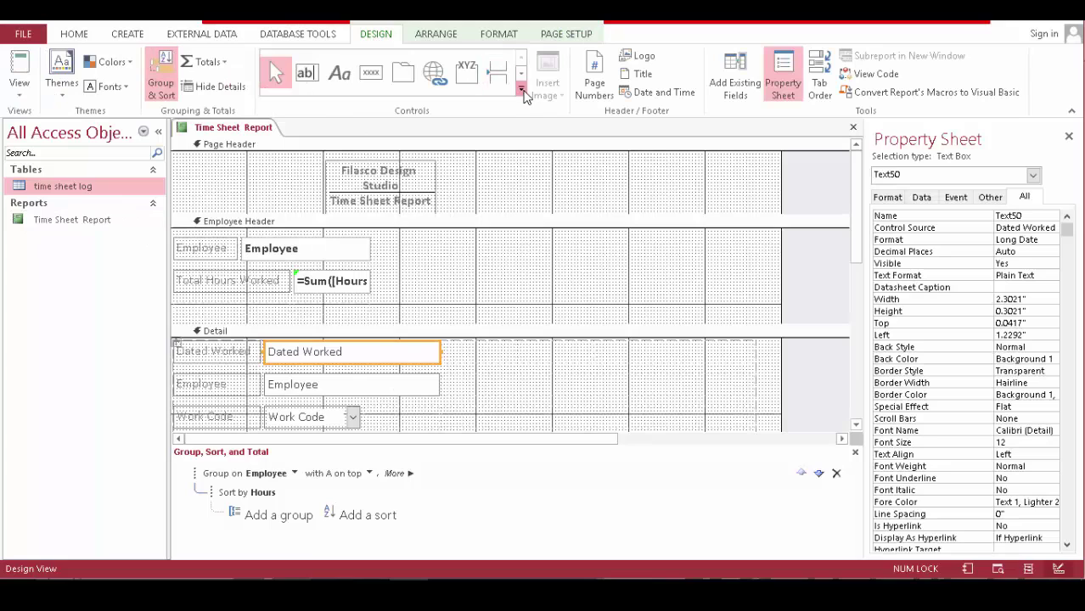
# Draw a line under the Total Hours Worked row and make its outline orange (#F59D56)
pyautogui.click(524, 98)
pyautogui.click(338, 97)
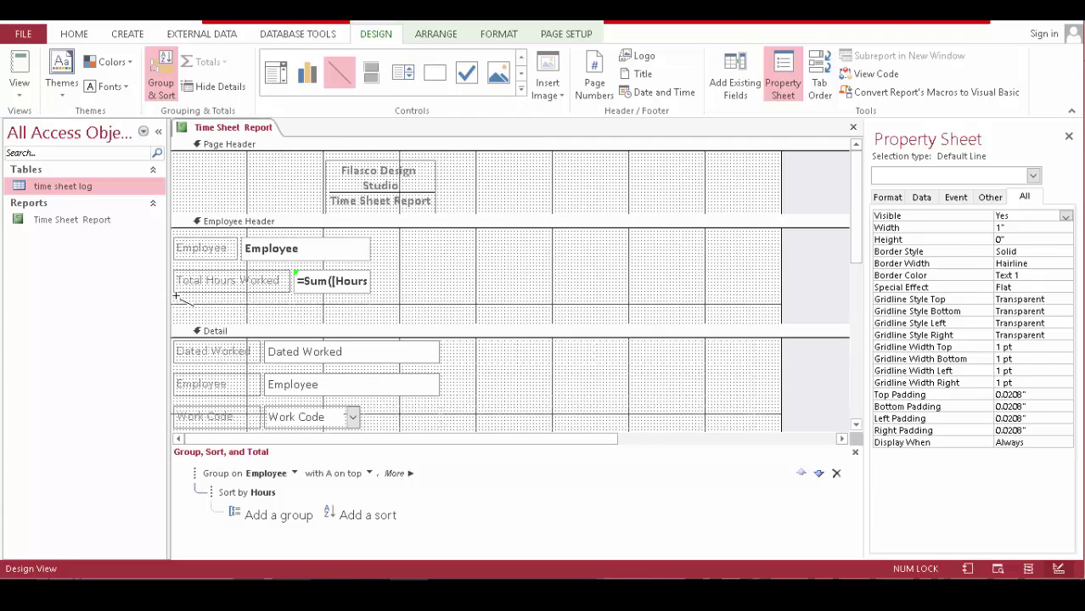
pyautogui.moveTo(202, 297); pyautogui.dragTo(391, 297)
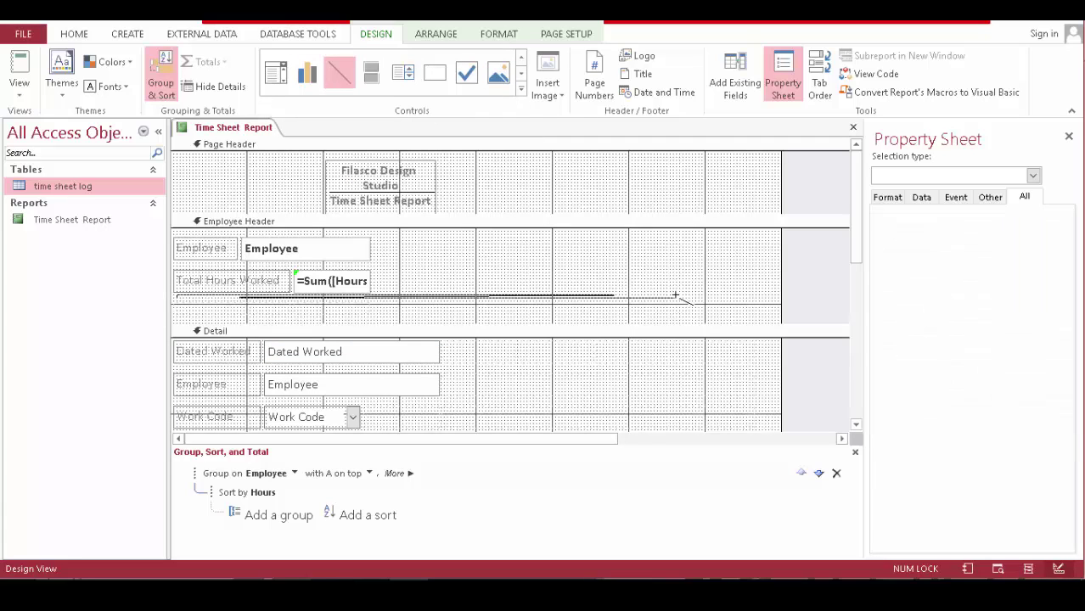
pyautogui.moveTo(677, 296); pyautogui.dragTo(679, 296)
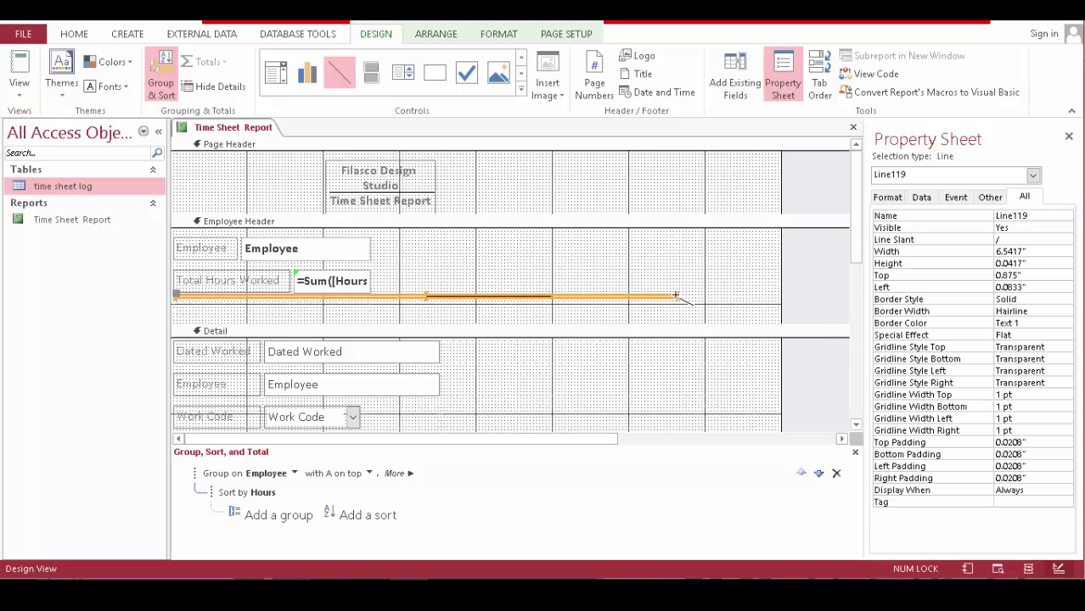
pyautogui.click(500, 36)
pyautogui.click(708, 75)
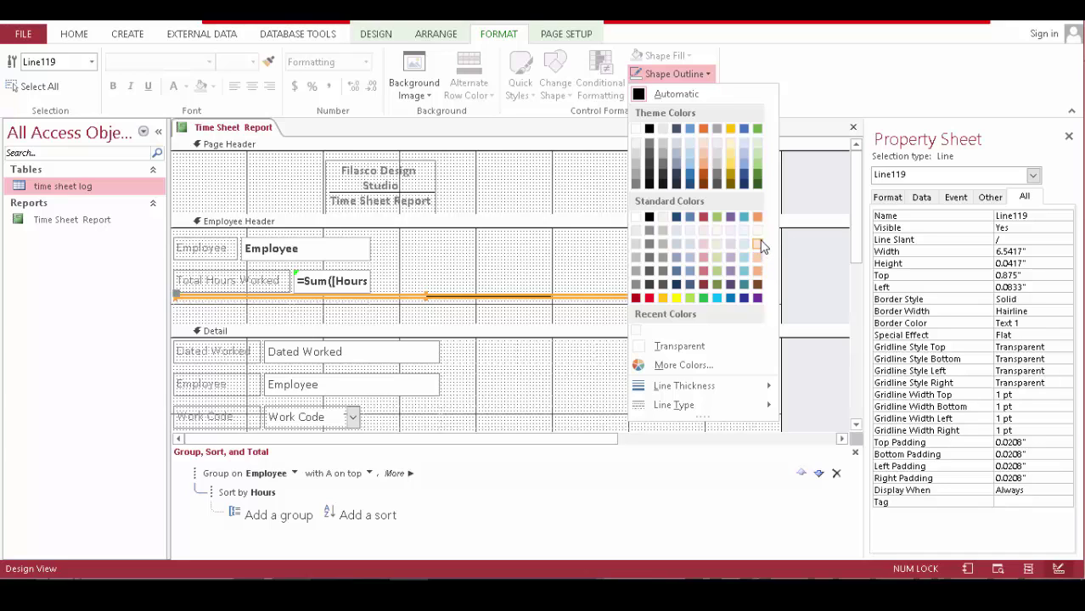
pyautogui.click(757, 218)
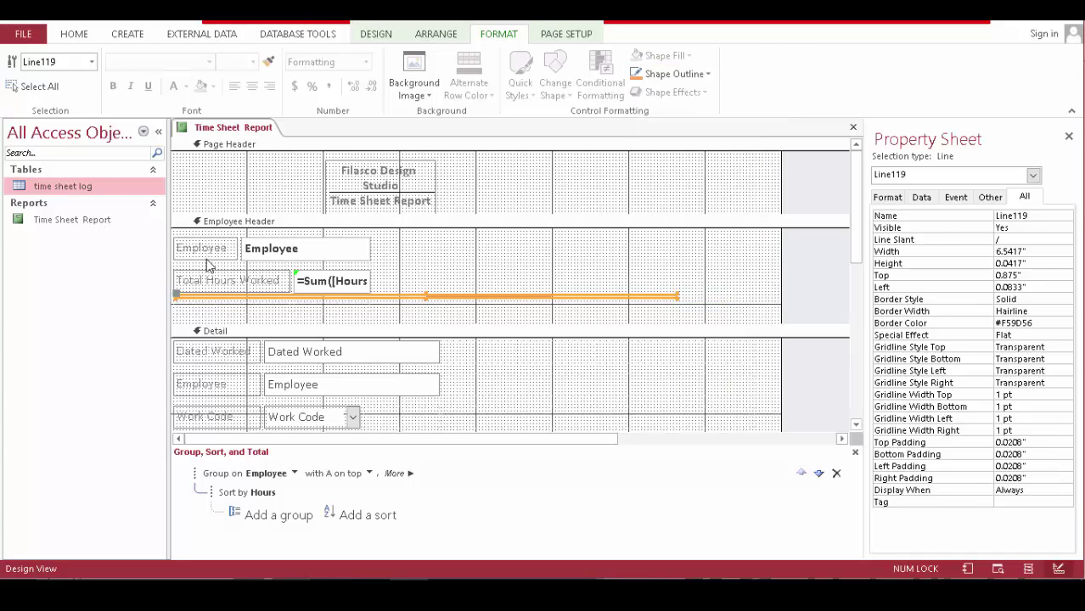
pyautogui.click(84, 39)
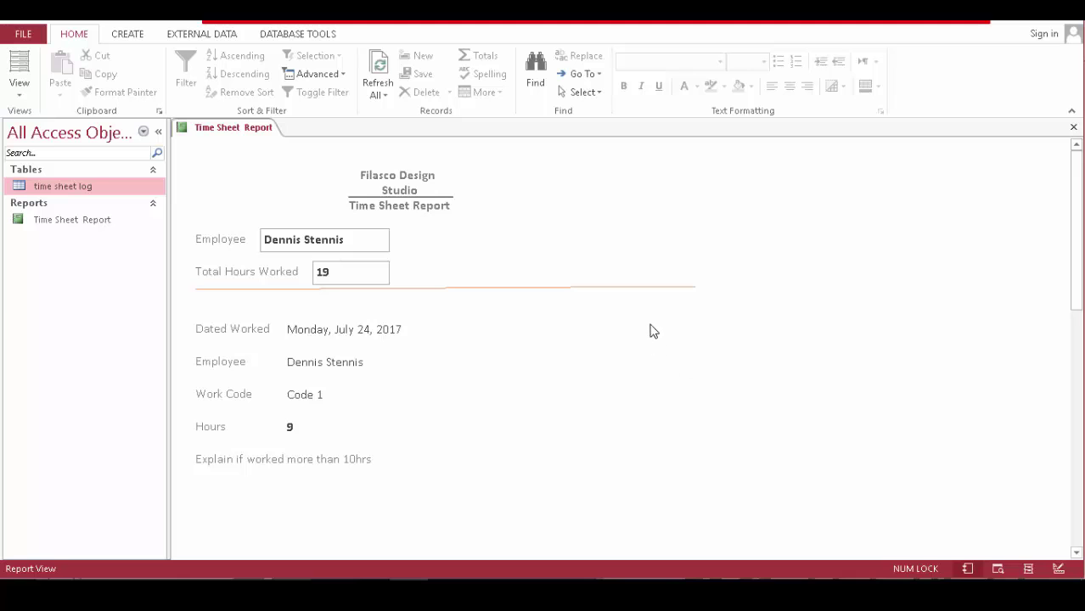
# Scroll through the report to review each employee's totals and orange lines
pyautogui.scroll(-7, 653, 332)
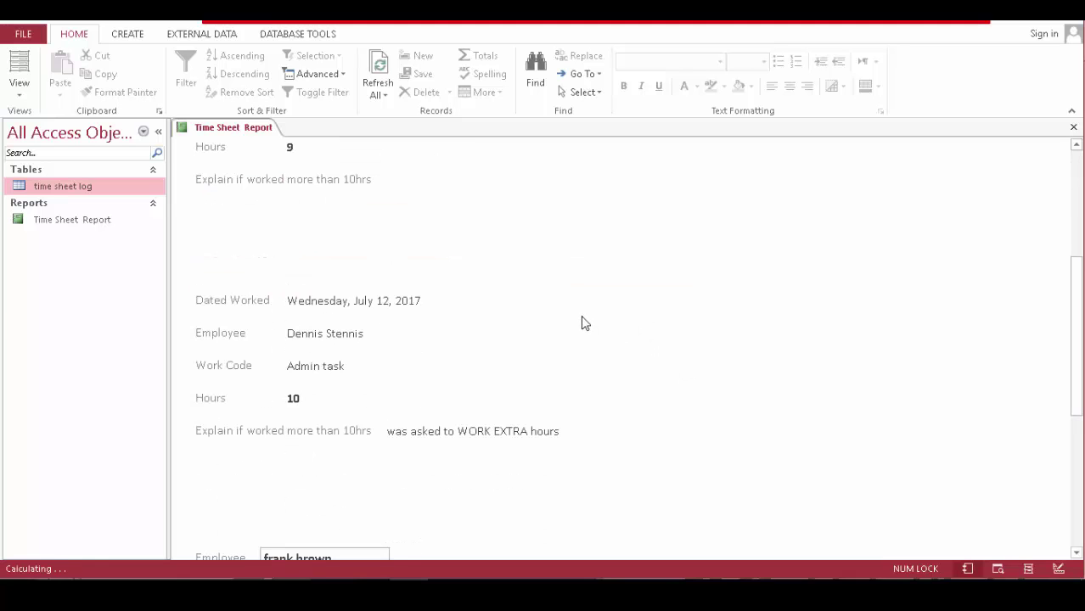
pyautogui.scroll(-3, 582, 320)
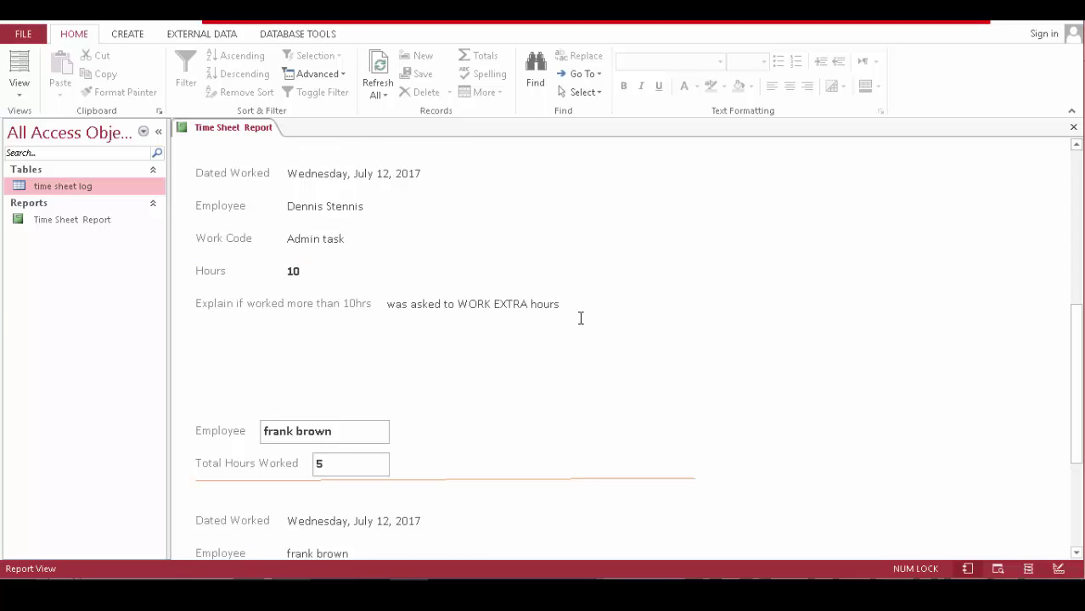
pyautogui.scroll(2, 571, 310)
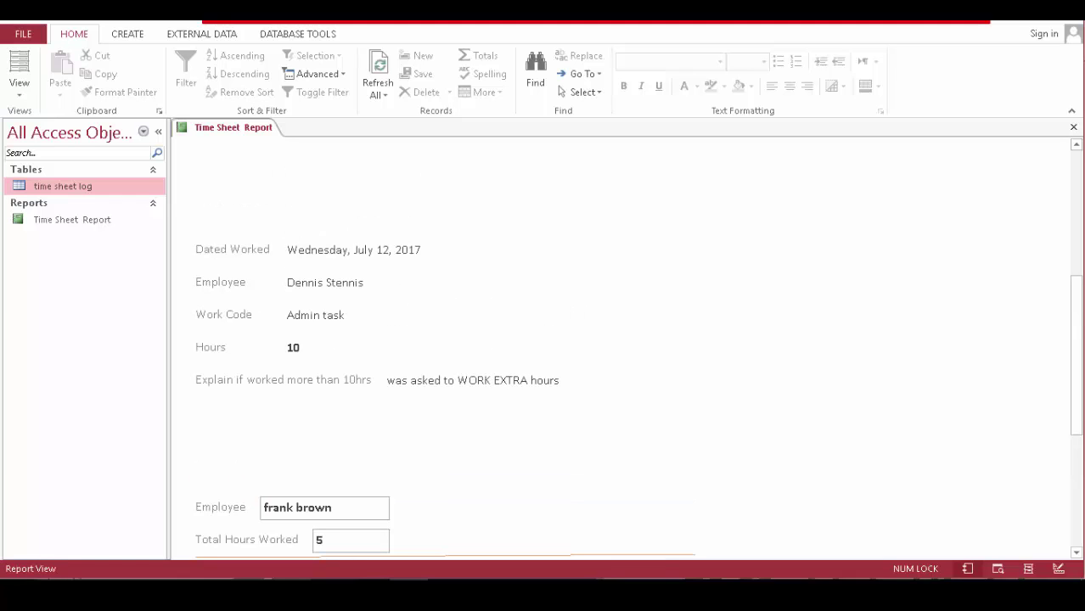
# In Layout View, add a colon to the 'Explain if worked more than 10hrs' label
pyautogui.click(19, 66)
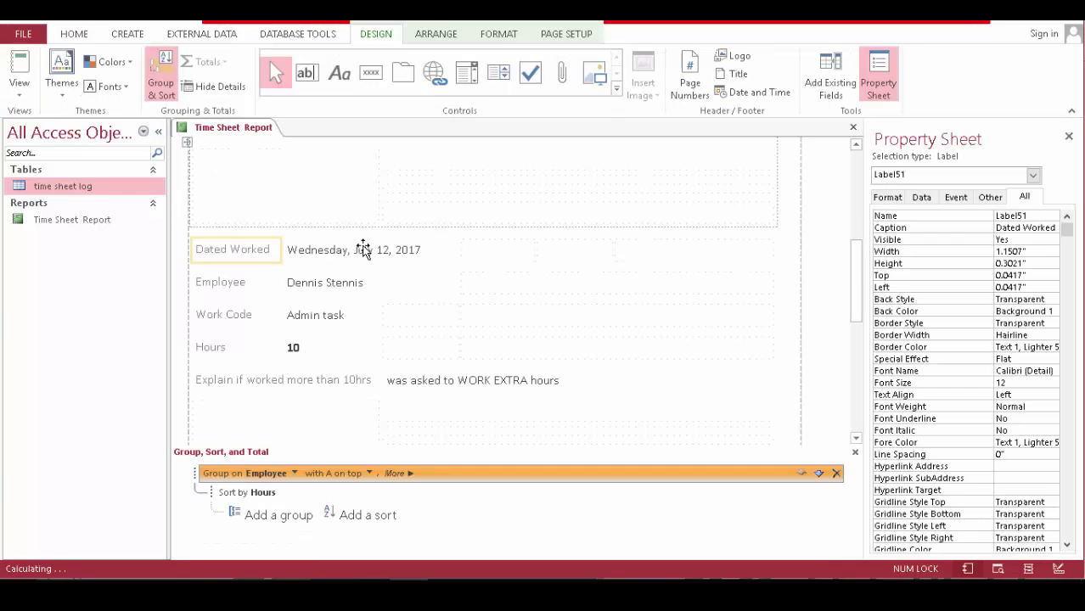
pyautogui.click(352, 380)
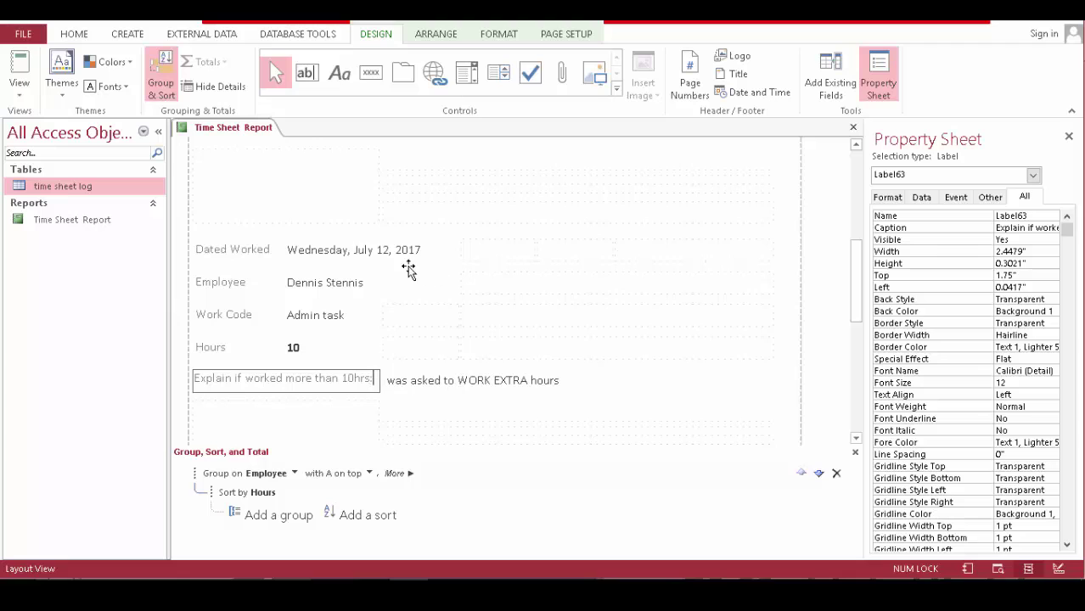
pyautogui.write(':')
pyautogui.scroll(2, 458, 333)
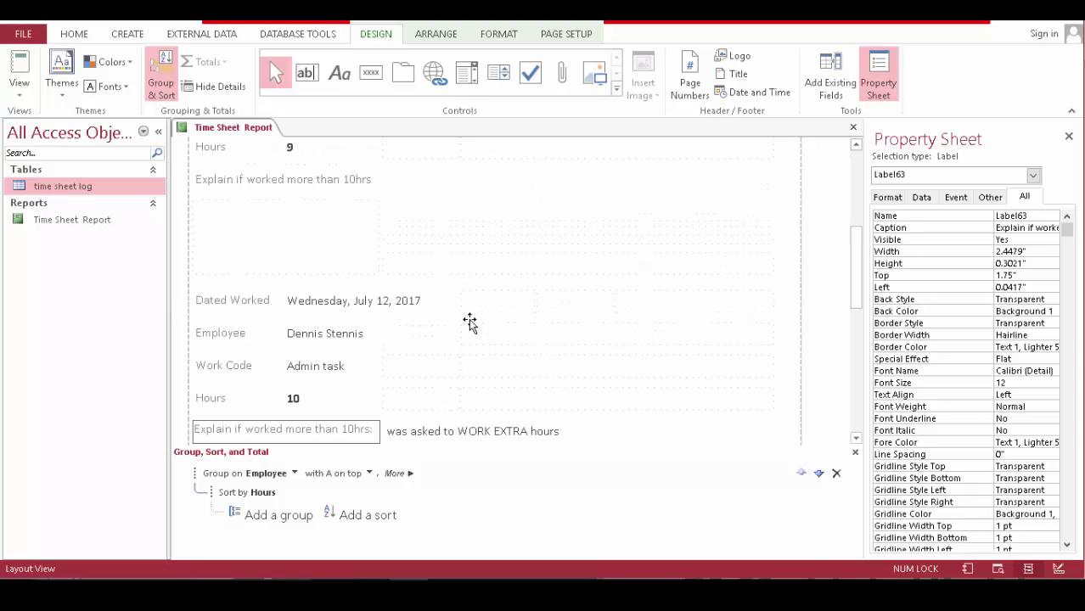
# Make the explanation text box answers bold
pyautogui.click(404, 433)
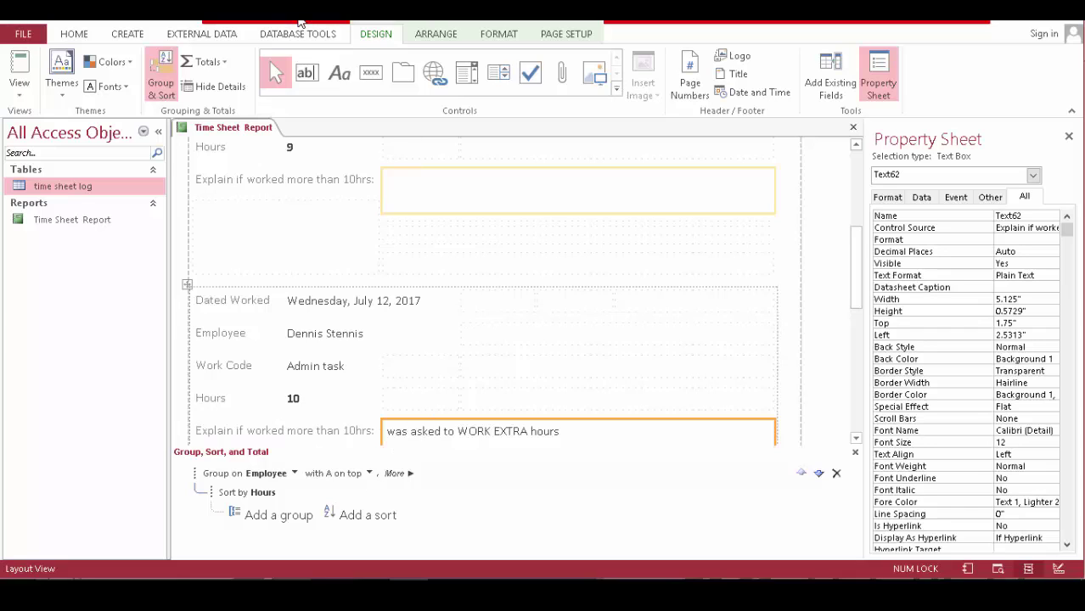
pyautogui.click(75, 35)
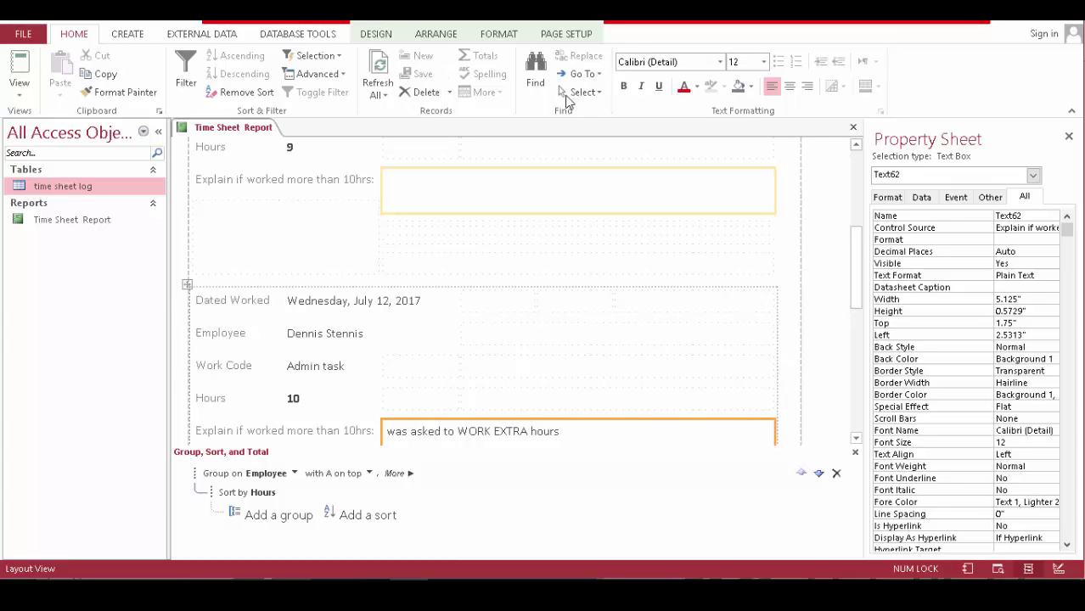
pyautogui.click(623, 87)
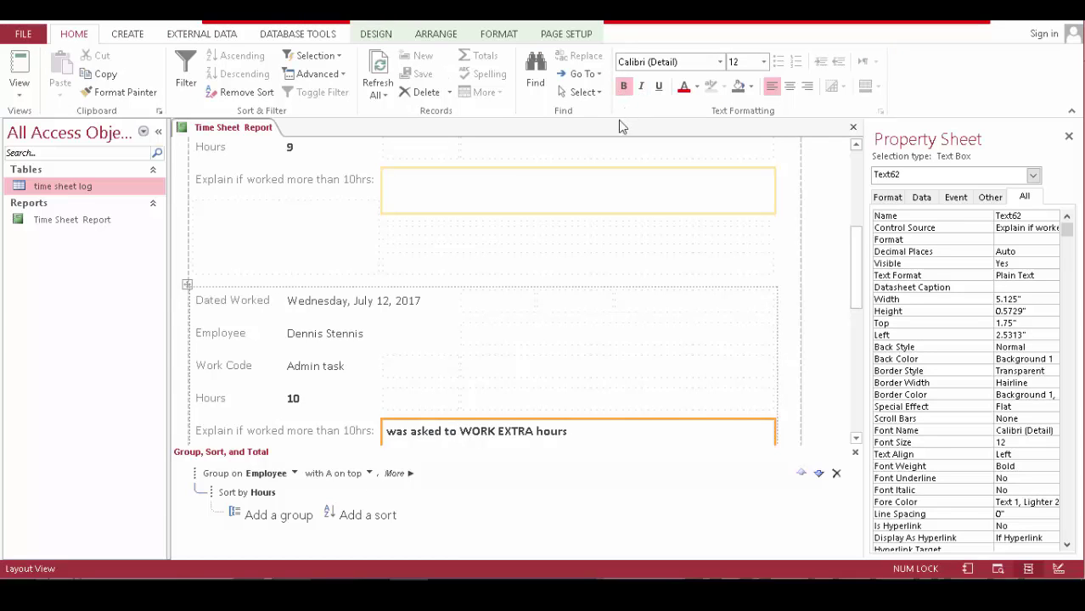
pyautogui.scroll(3, 509, 327)
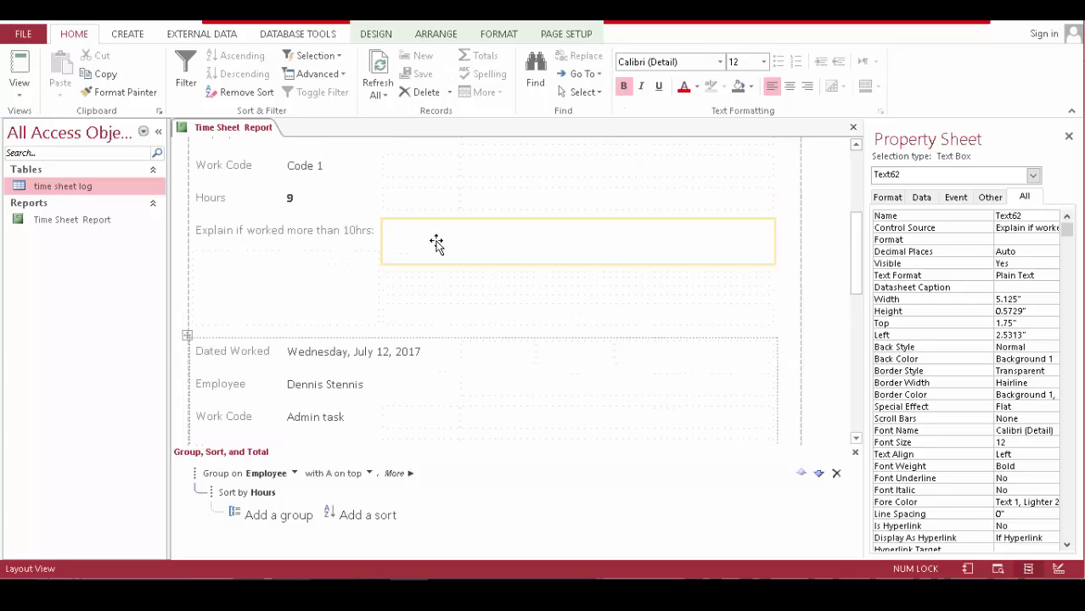
pyautogui.scroll(6, 431, 252)
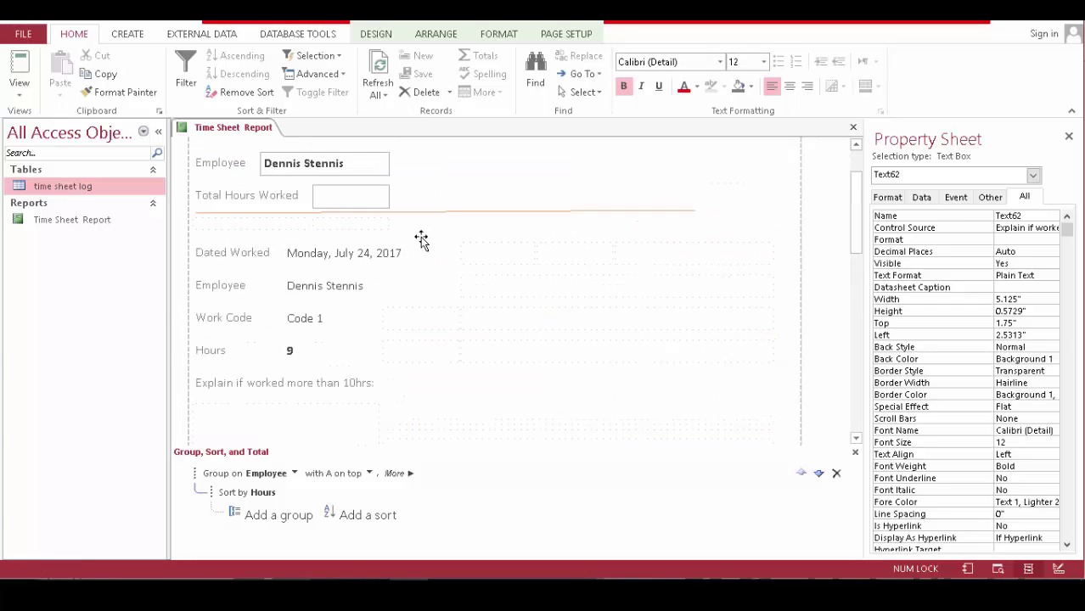
pyautogui.scroll(1, 306, 208)
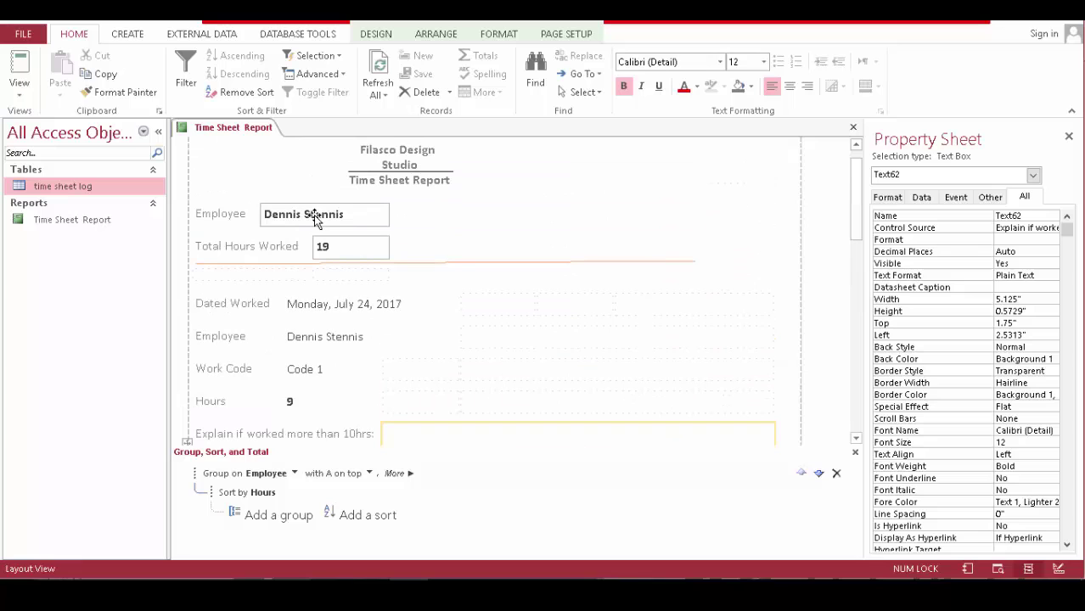
# Make the outlines of the employee name and Total Hours Worked boxes transparent
pyautogui.click(314, 217)
pyautogui.keyDown('shift'); pyautogui.click(351, 246); pyautogui.keyUp('shift')
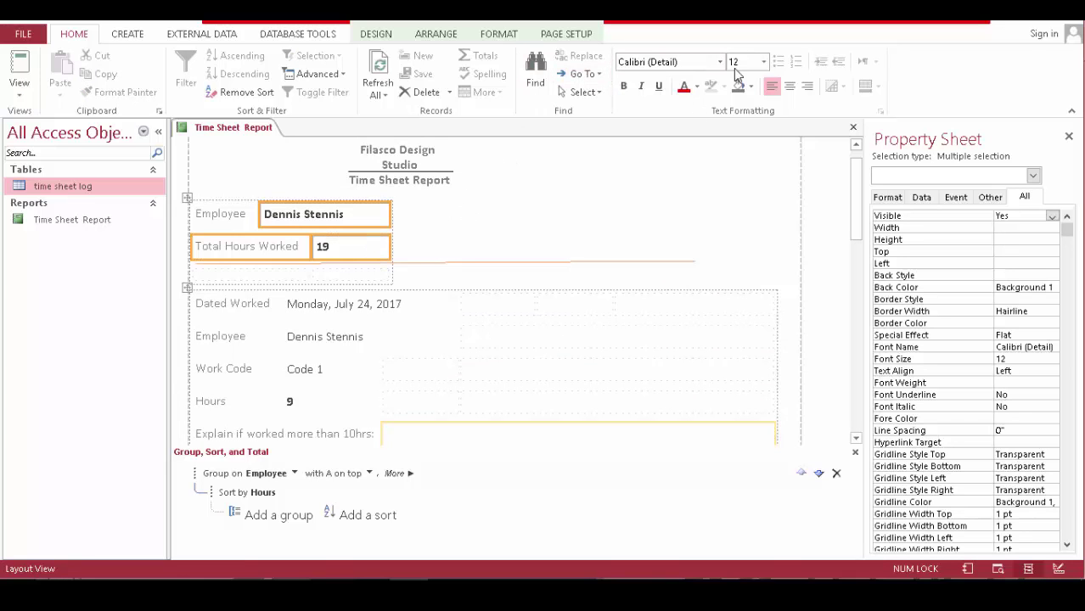
pyautogui.click(502, 34)
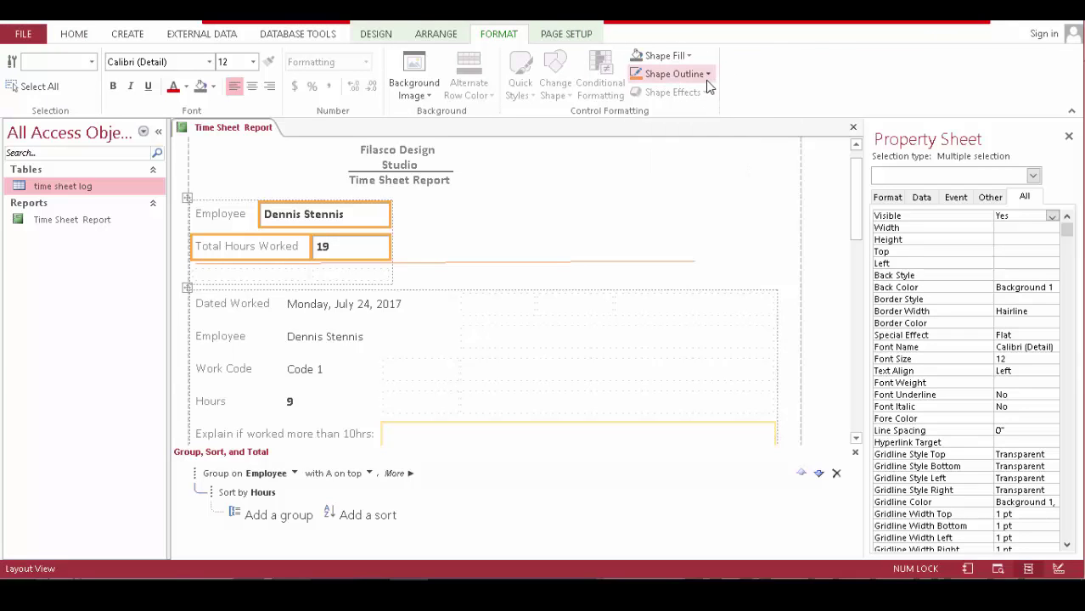
pyautogui.click(705, 74)
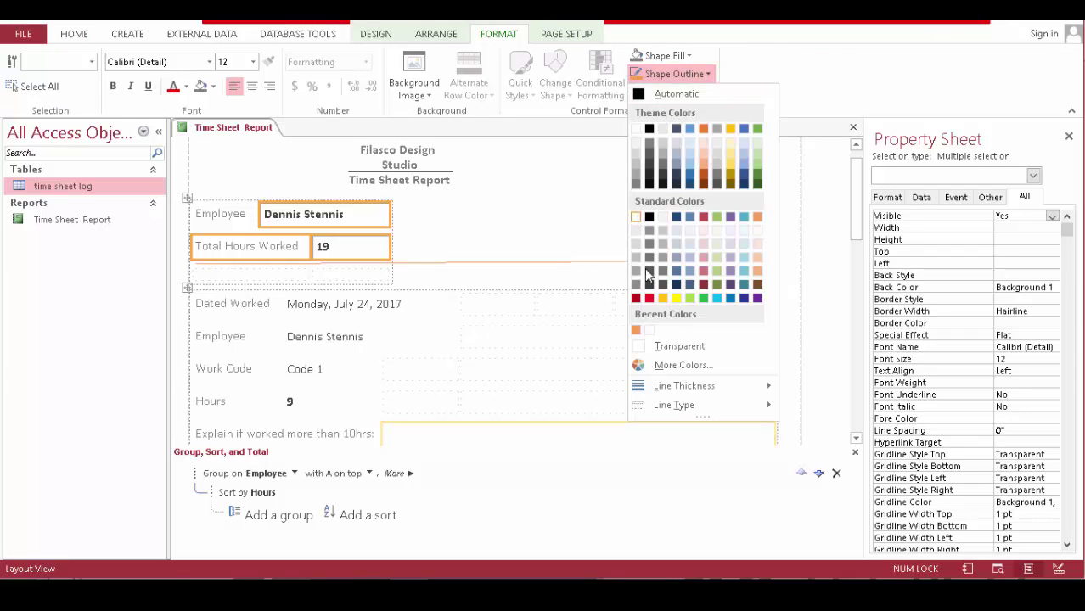
pyautogui.click(679, 346)
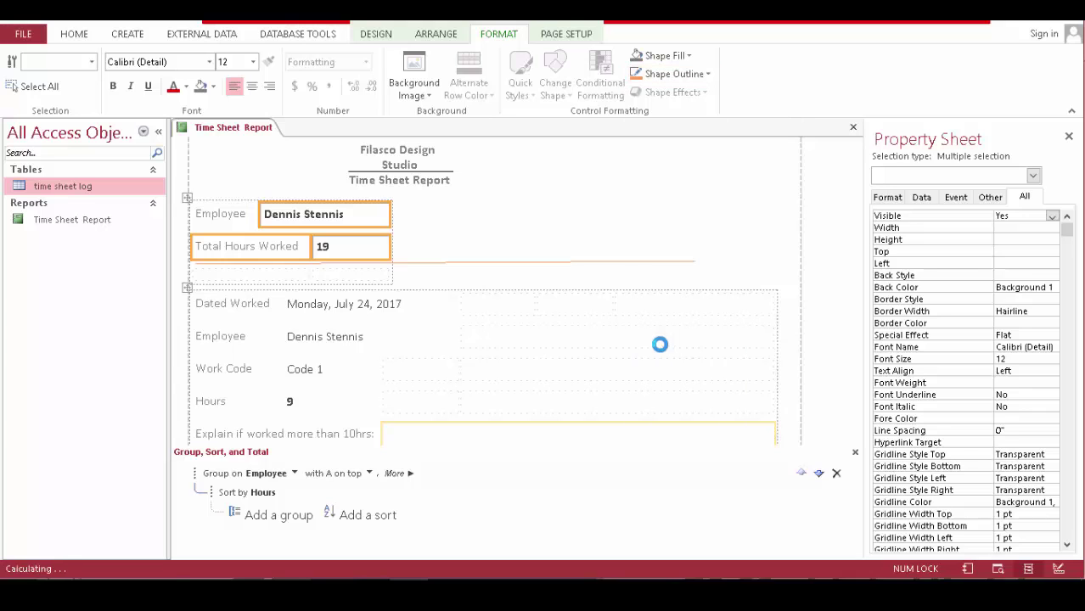
# Return to the report's top in Layout View to check the unboxed name and 19-hour total
pyautogui.click(74, 34)
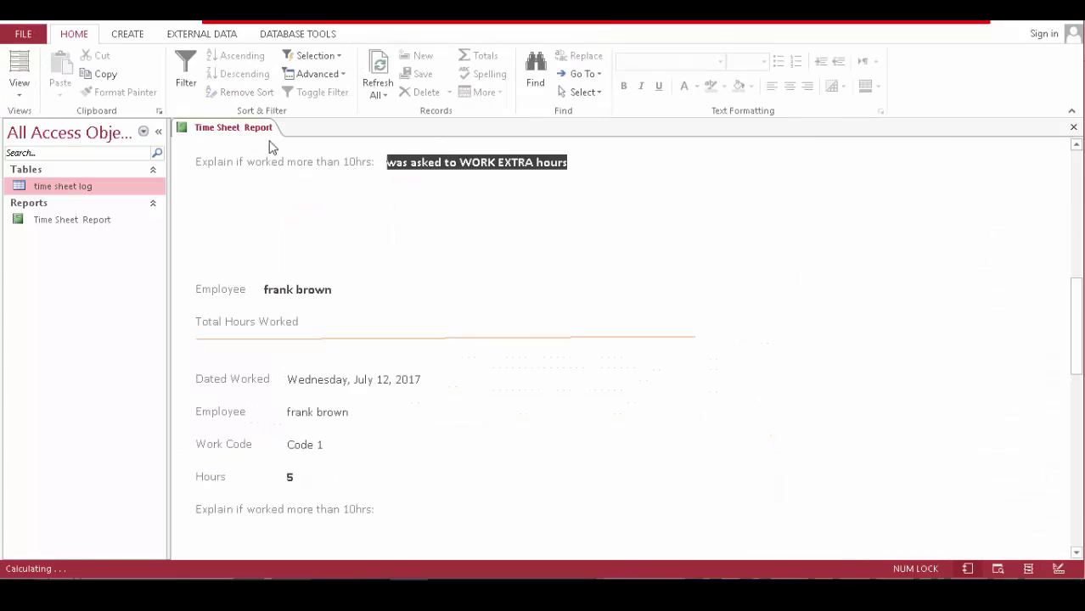
pyautogui.scroll(10, 567, 235)
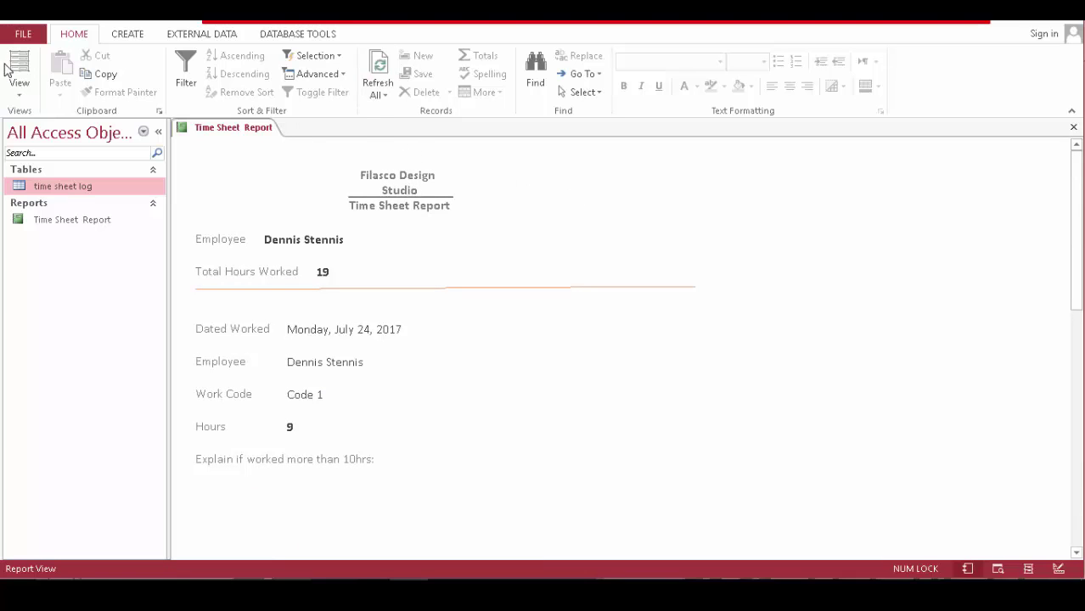
pyautogui.click(17, 75)
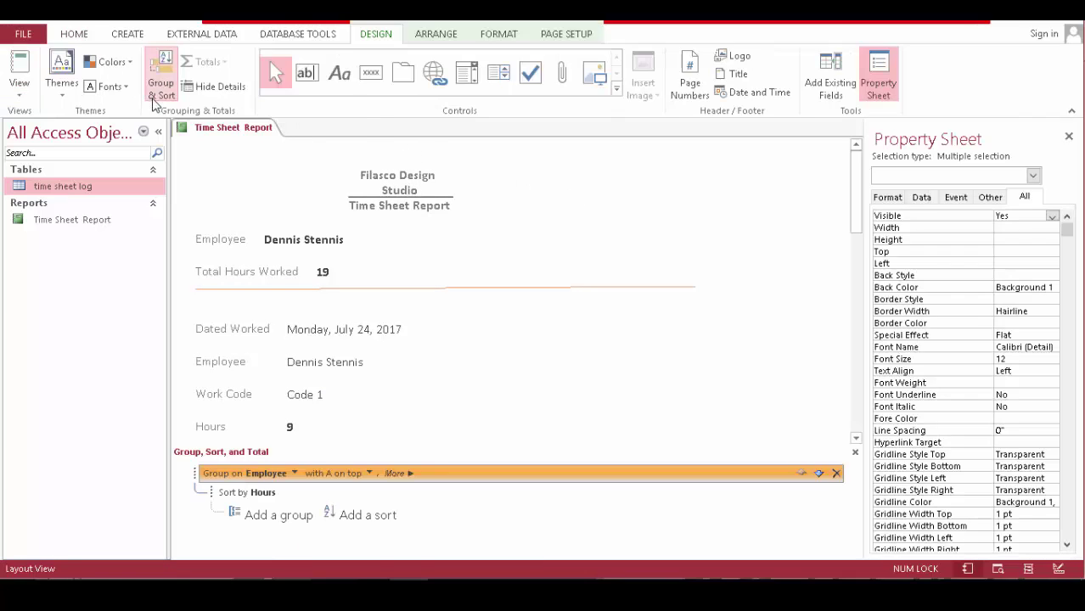
# Resize and centre the title so 'Filasco Design Studio' fits on one line
pyautogui.click(443, 202)
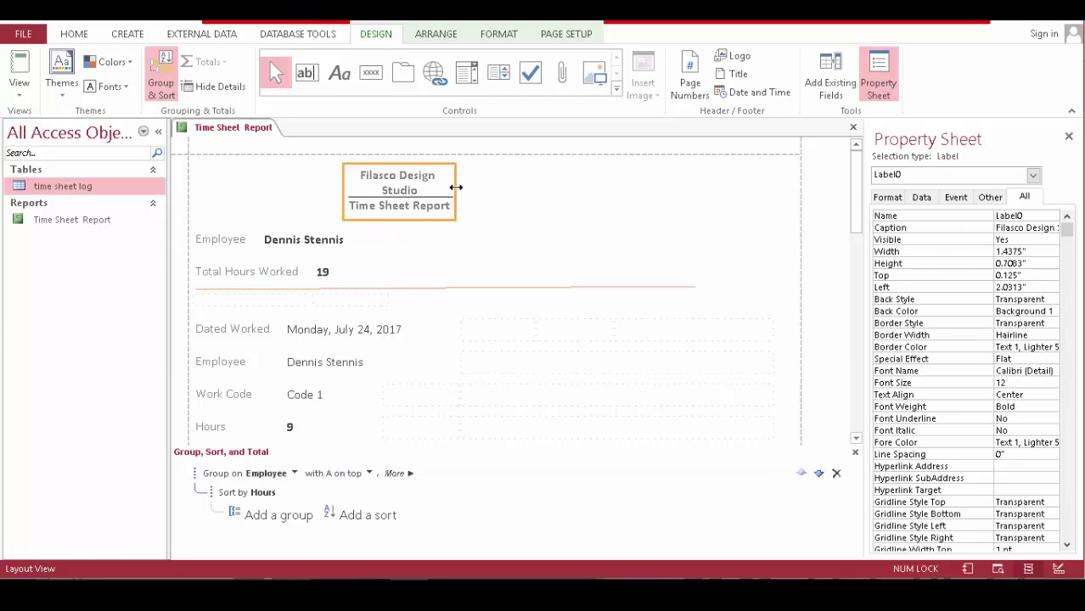
pyautogui.moveTo(456, 186); pyautogui.dragTo(488, 186)
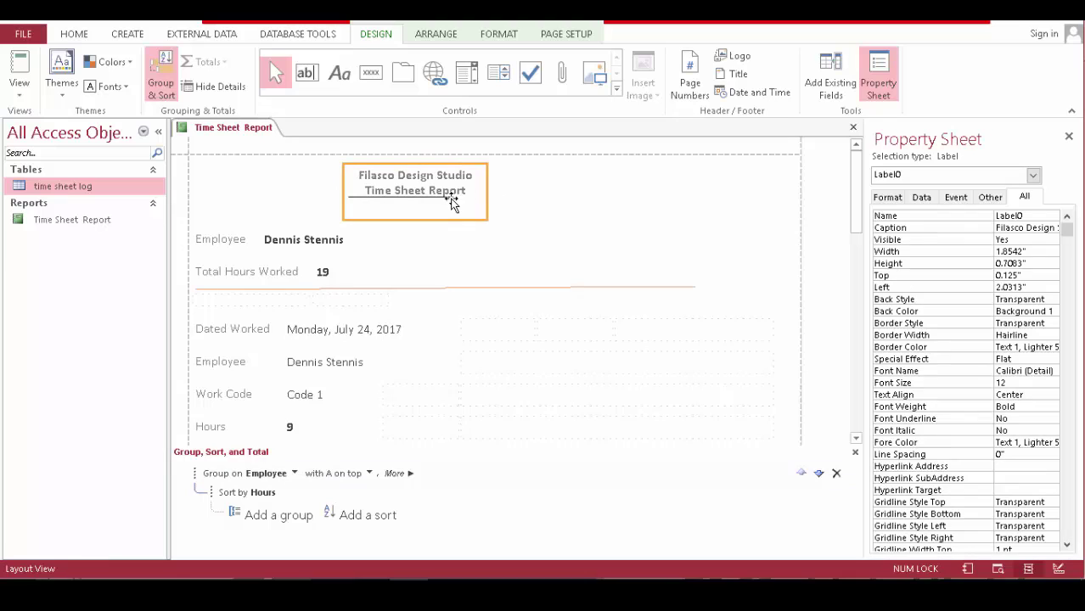
pyautogui.moveTo(488, 185); pyautogui.dragTo(478, 190)
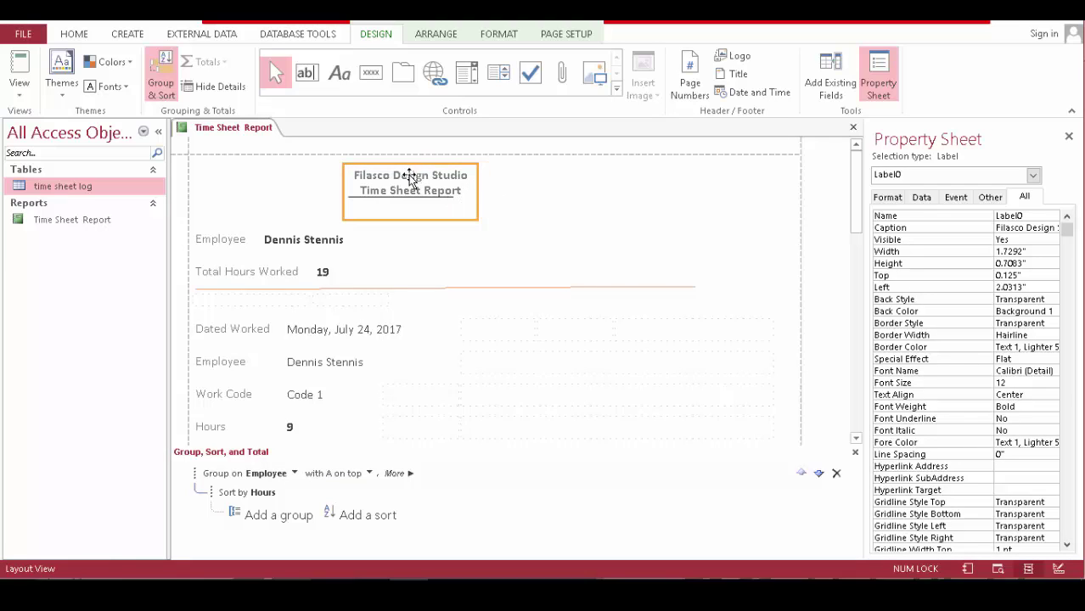
pyautogui.moveTo(410, 178); pyautogui.dragTo(400, 207)
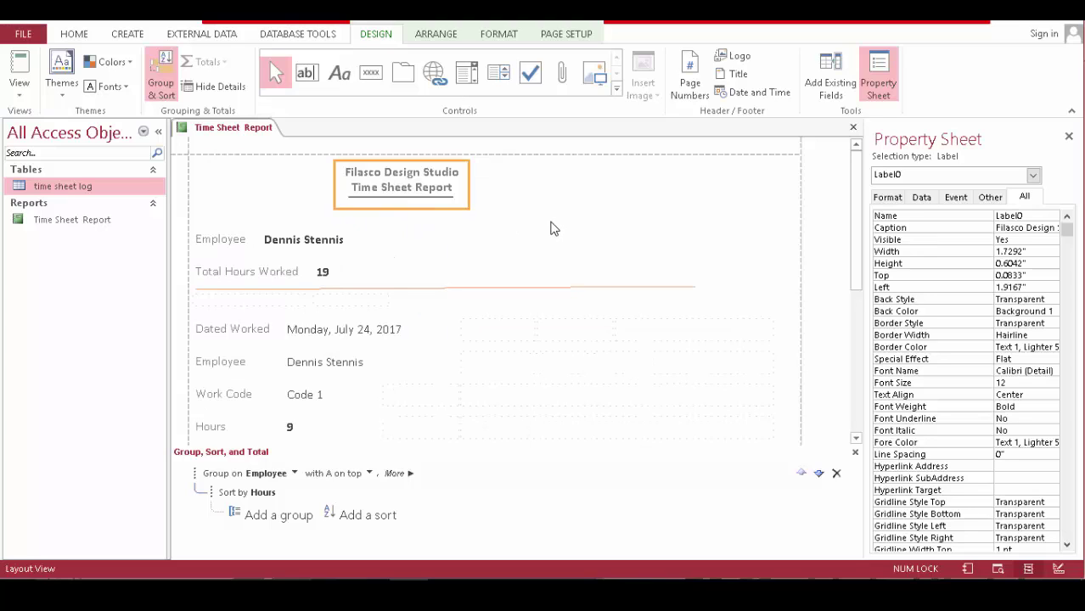
# Check the whole printed page in Print Preview, then close it
pyautogui.click(17, 66)
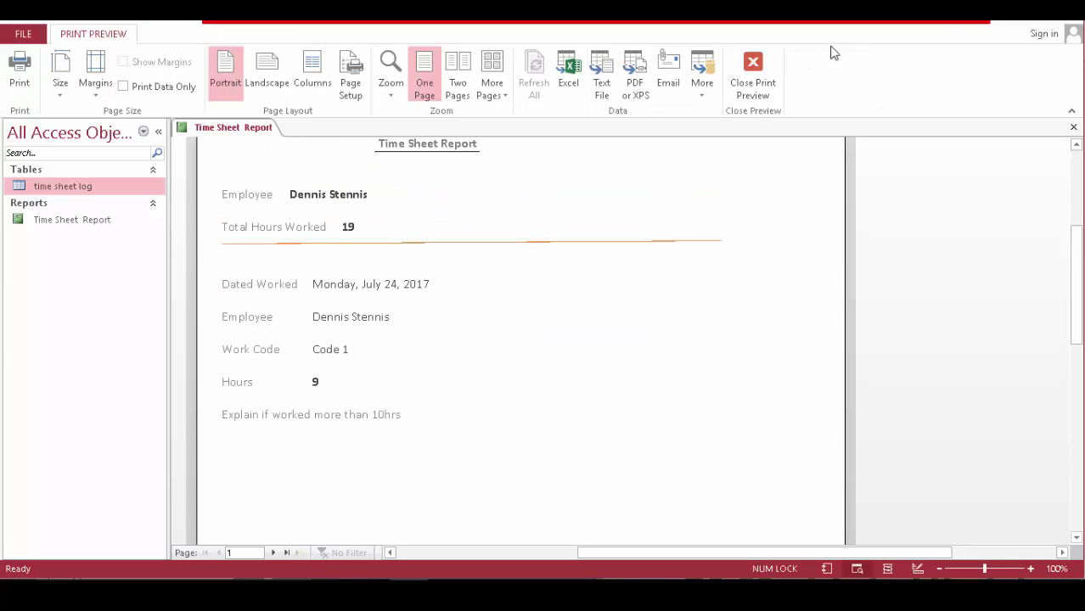
pyautogui.click(690, 244)
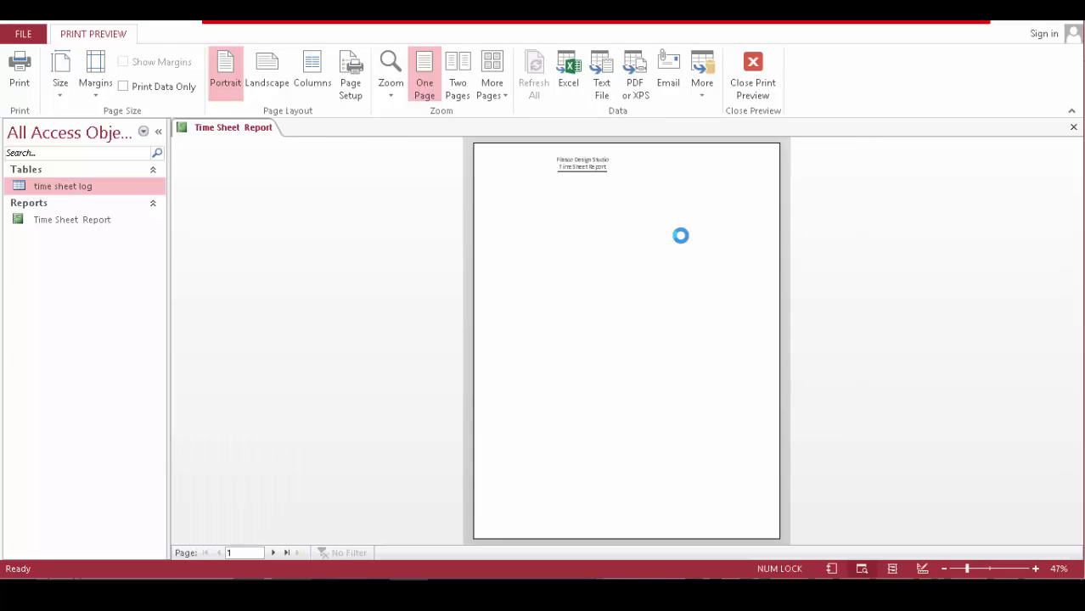
pyautogui.click(692, 245)
pyautogui.click(758, 88)
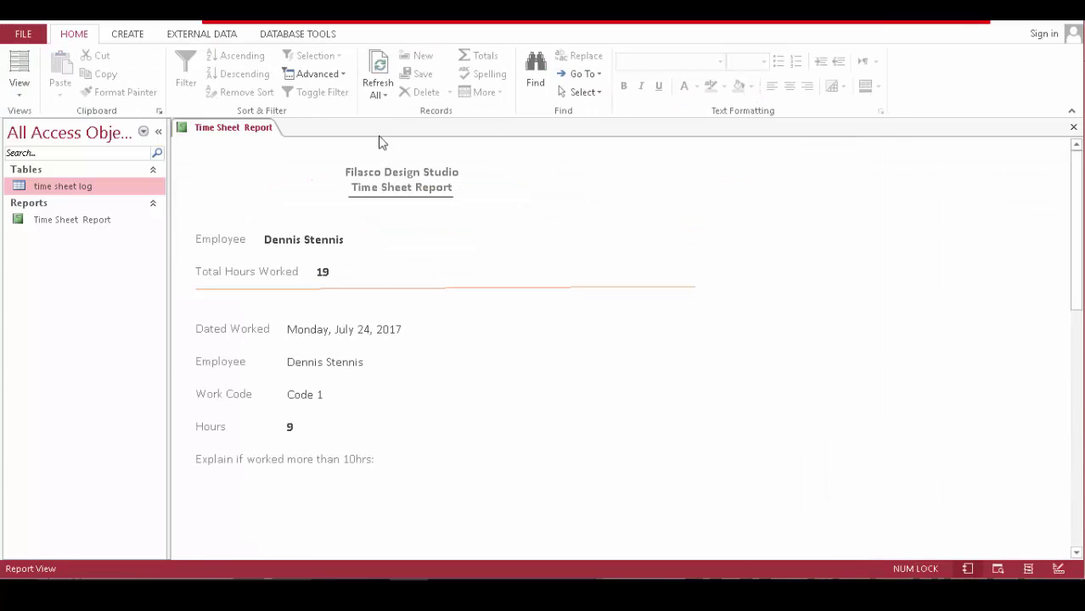
# In Layout View, select the old divider line under the Total Hours Worked total
pyautogui.click(18, 74)
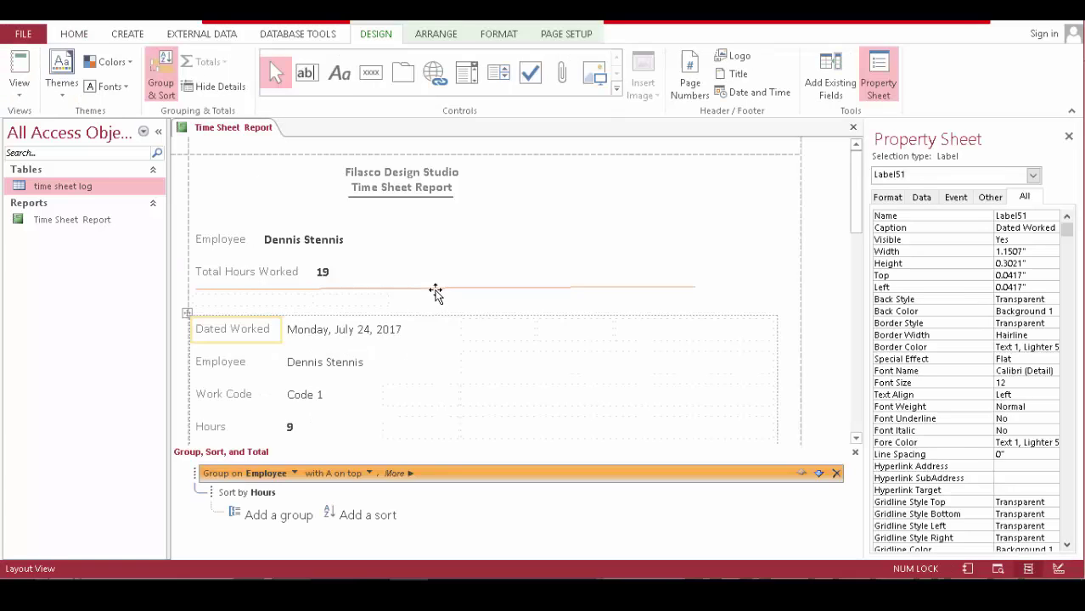
pyautogui.click(435, 292)
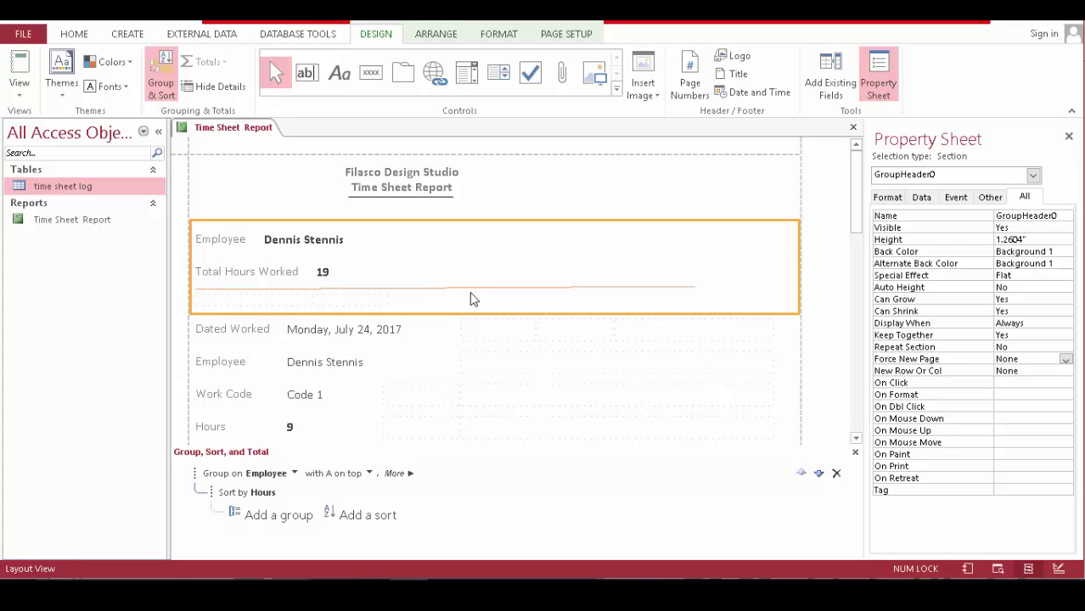
pyautogui.click(492, 326)
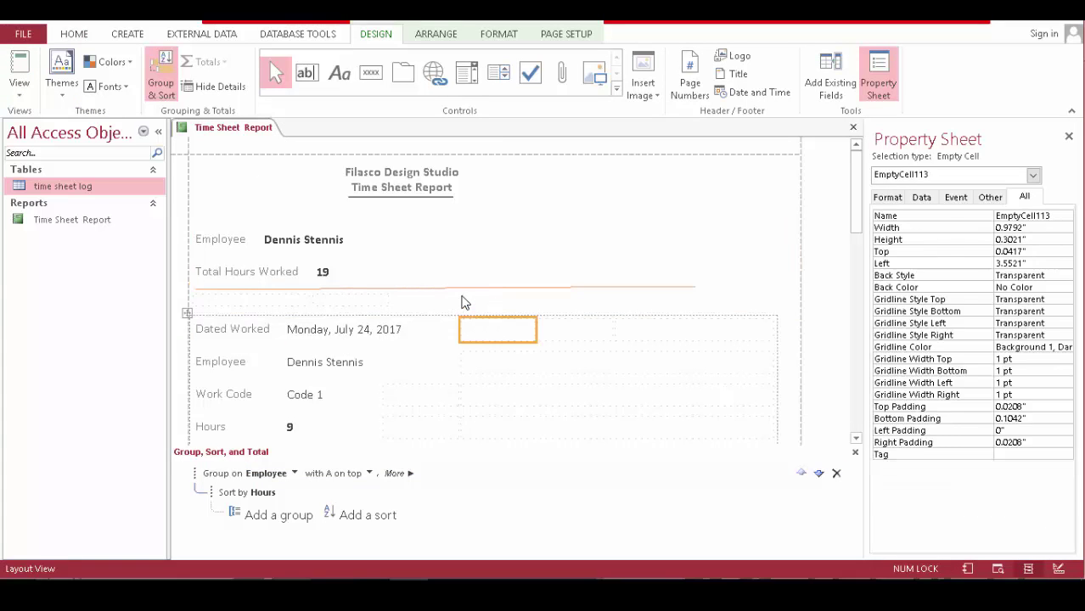
pyautogui.click(464, 289)
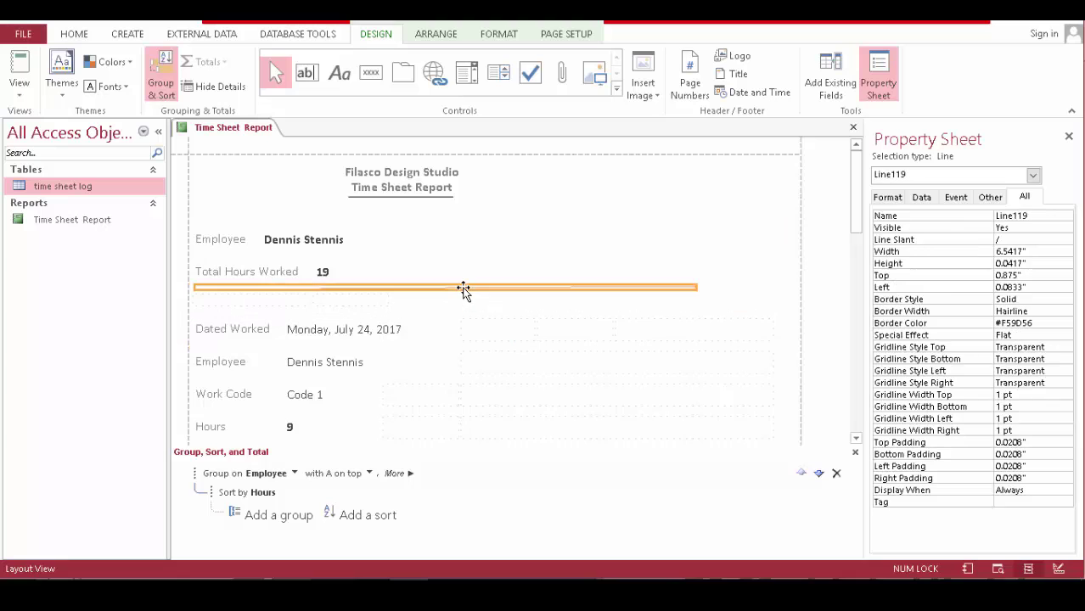
pyautogui.click(651, 314)
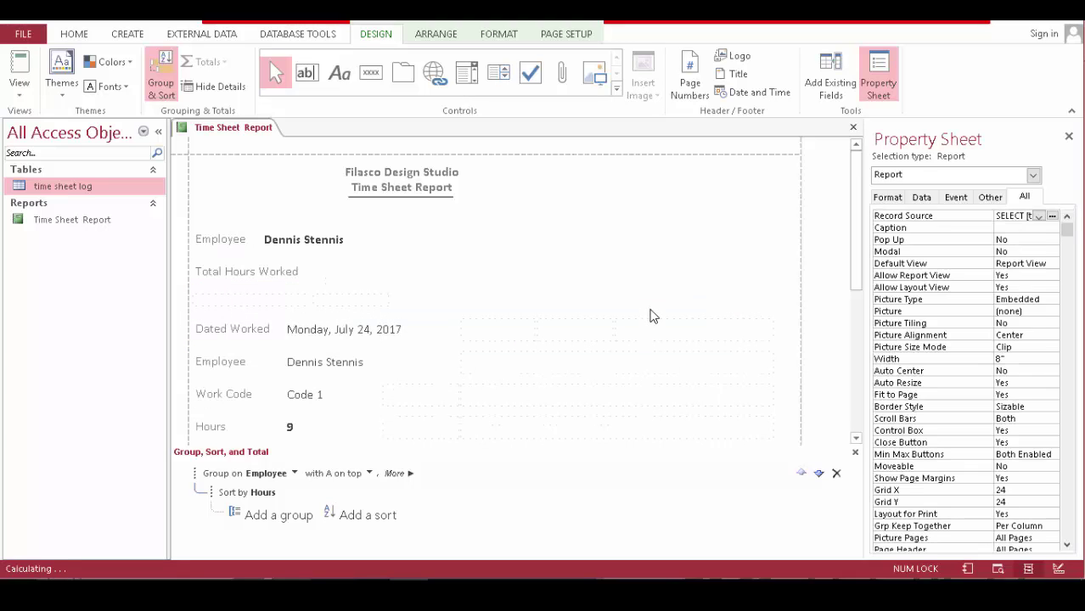
# Switch the Time Sheet Report to Design View
pyautogui.click(617, 92)
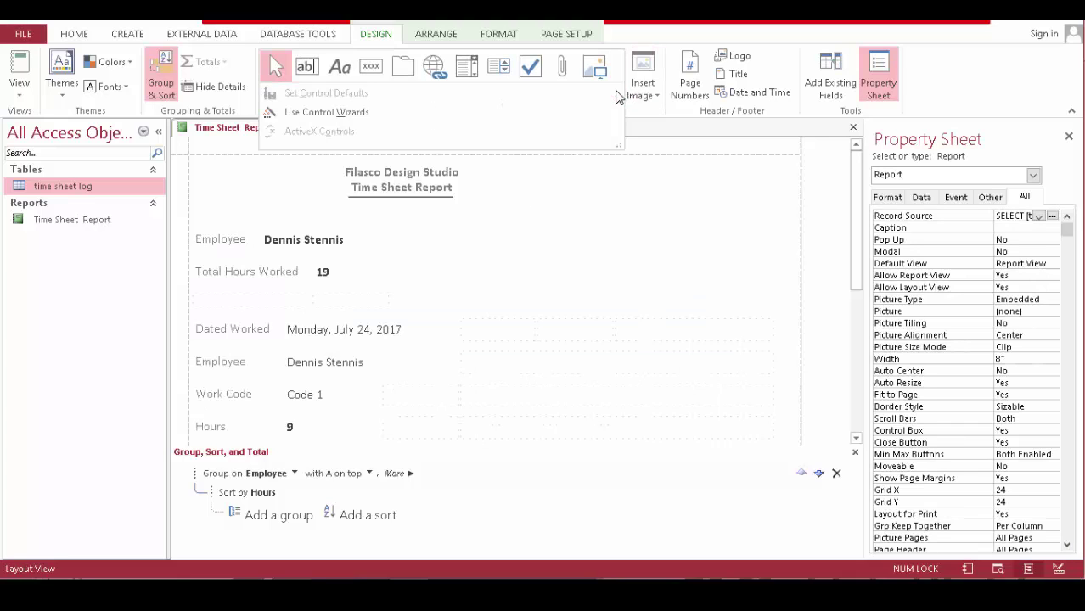
pyautogui.click(17, 98)
pyautogui.click(68, 223)
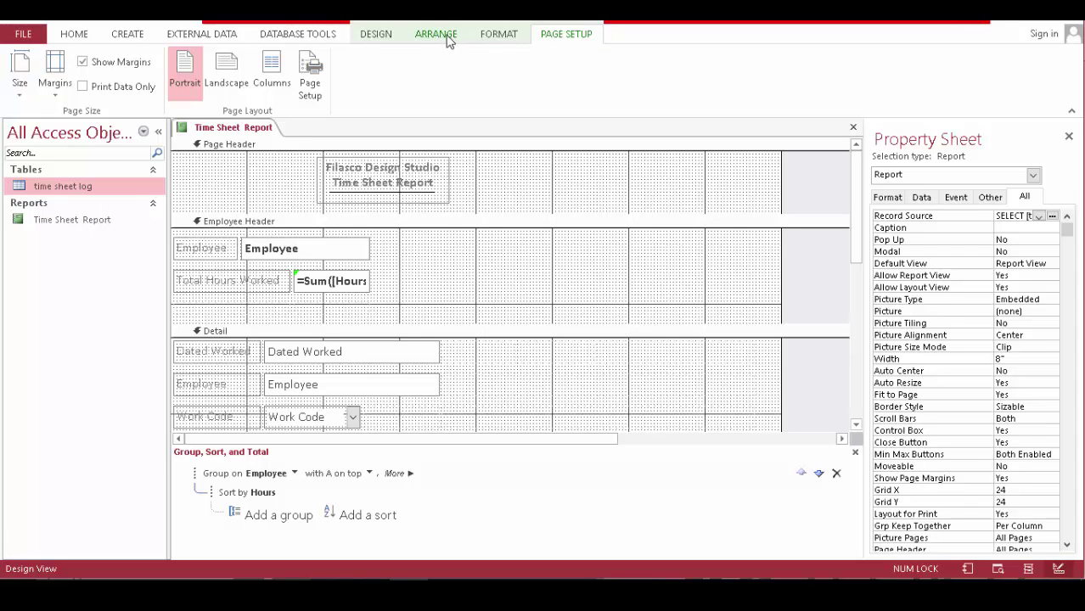
# Draw a 6.1667" horizontal line, Line120, under Total Hours Worked in the Employee Header
pyautogui.click(381, 34)
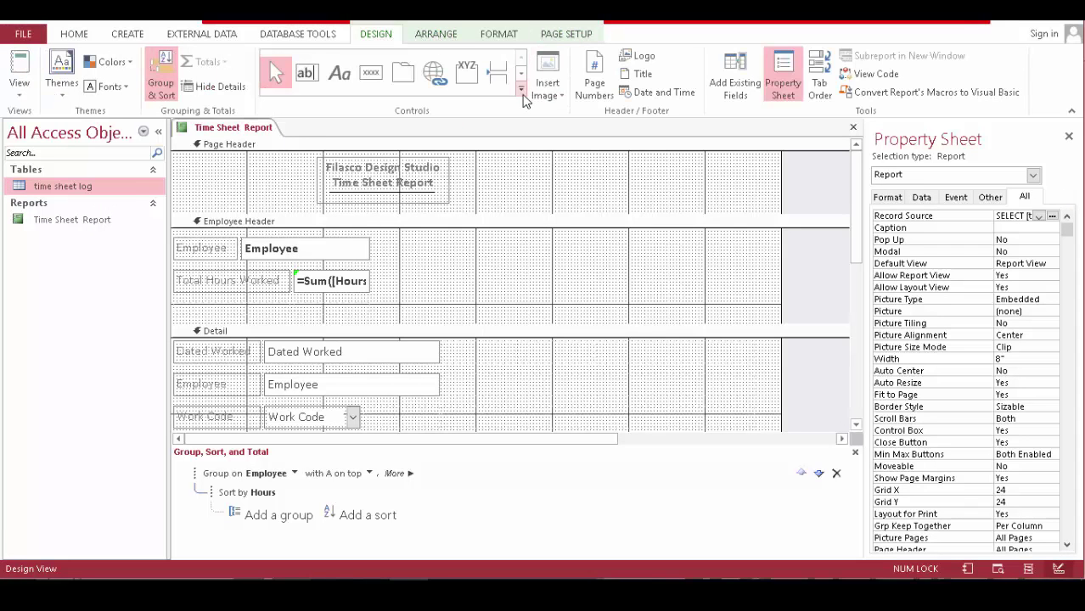
pyautogui.click(520, 94)
pyautogui.click(334, 98)
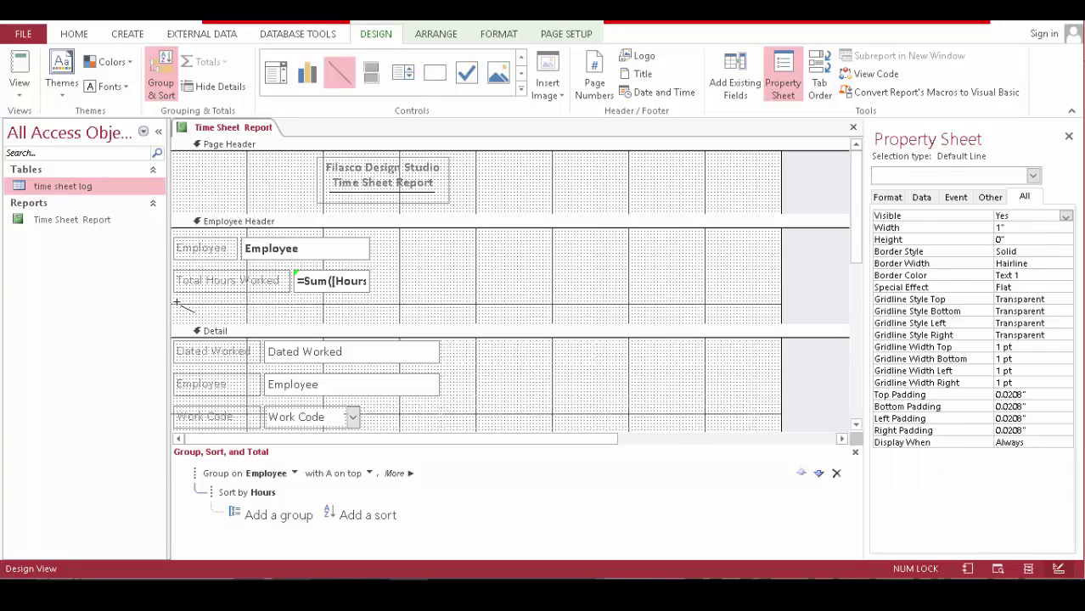
pyautogui.moveTo(174, 299); pyautogui.dragTo(645, 297)
pyautogui.press('Escape')
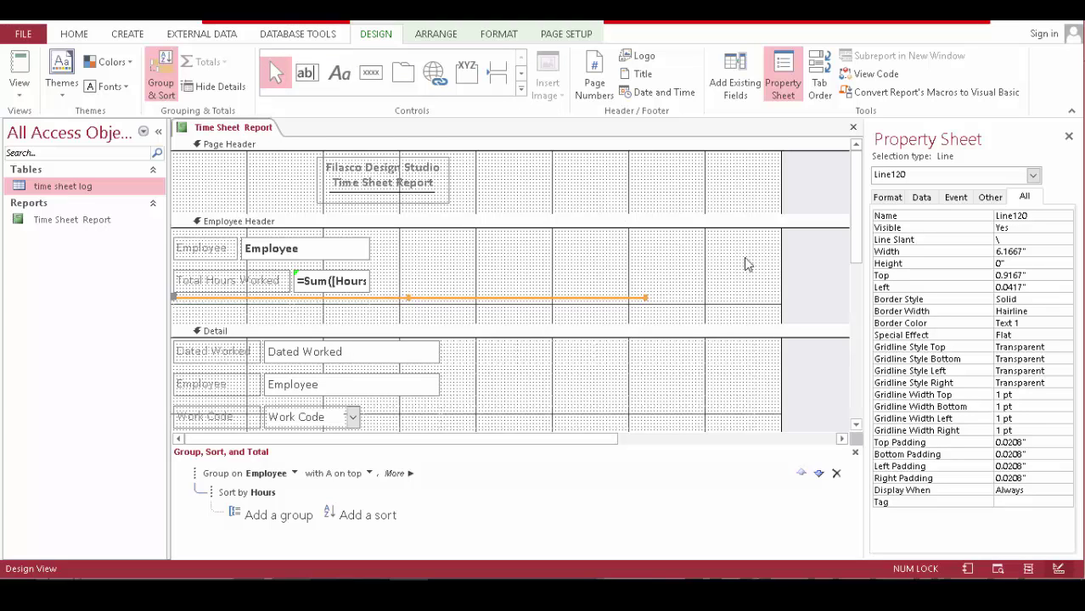
pyautogui.scroll(-4, 745, 264)
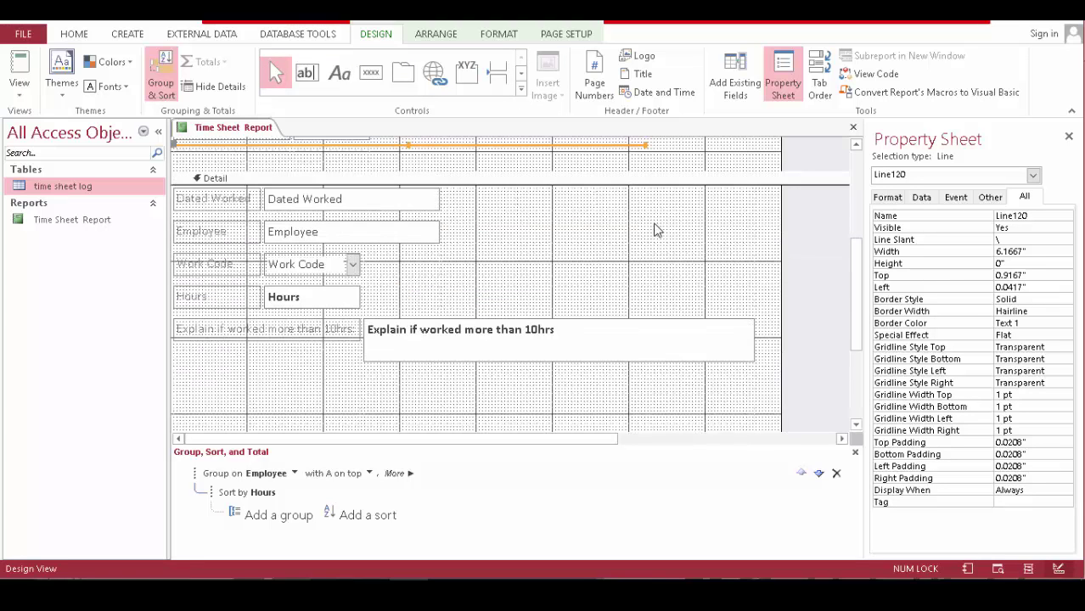
# Reposition the short existing line in the Detail section below the Explain row
pyautogui.click(330, 402)
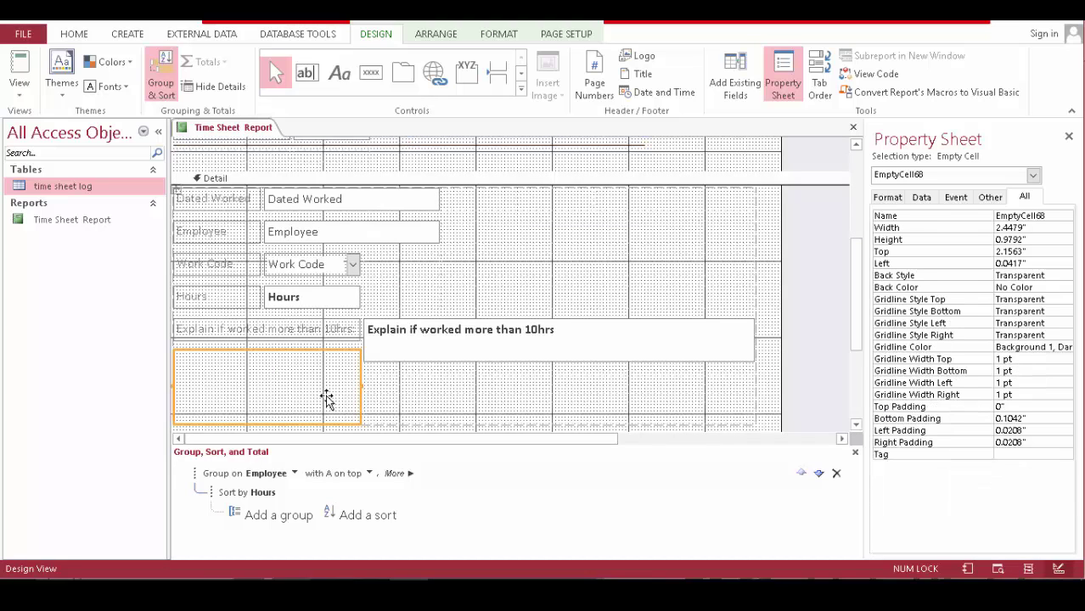
pyautogui.click(405, 395)
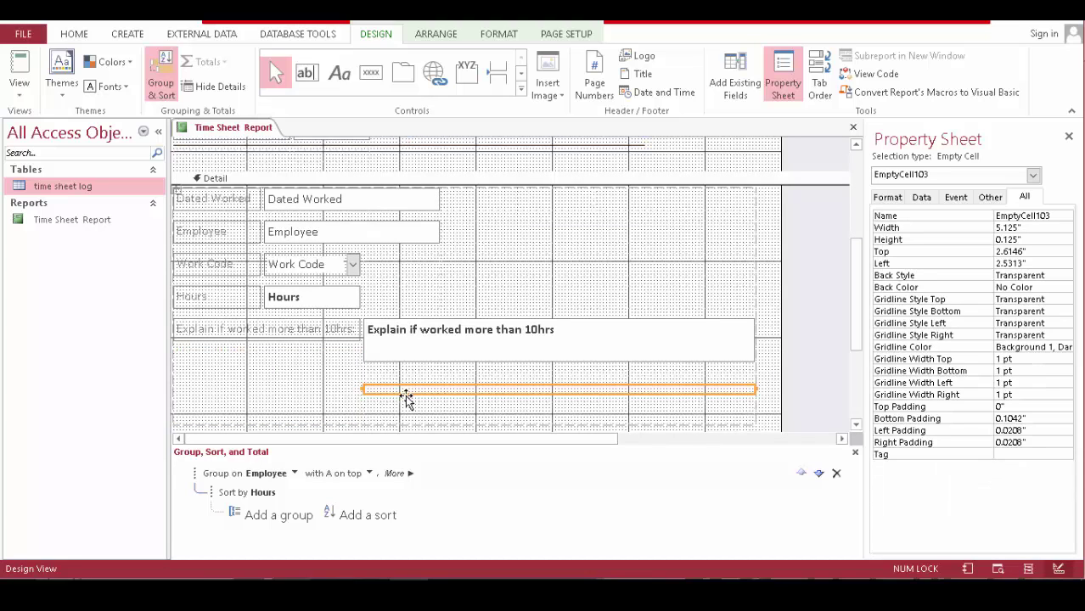
pyautogui.click(404, 397)
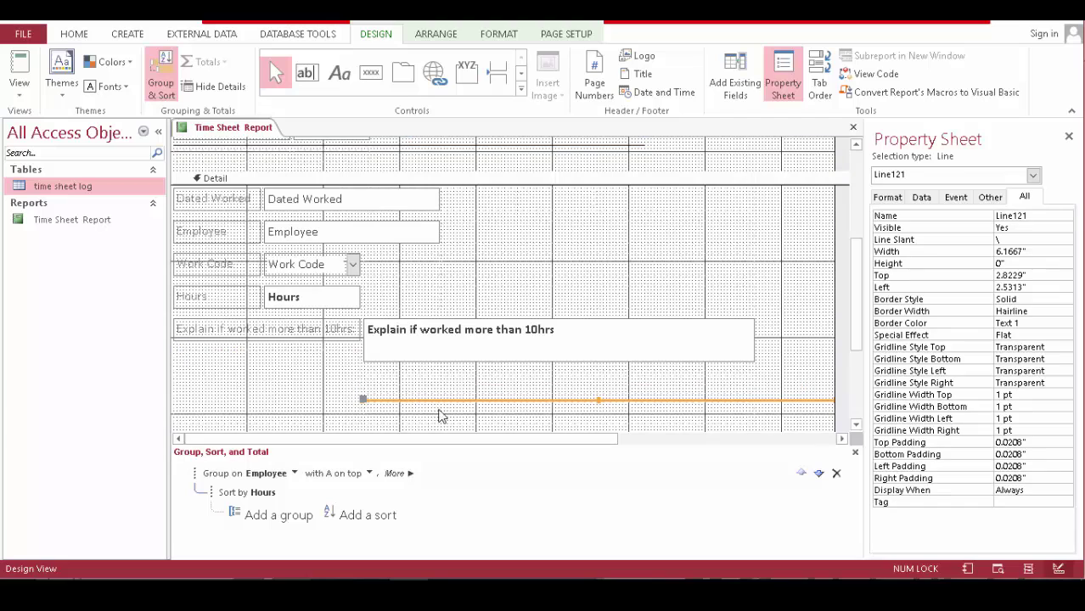
pyautogui.moveTo(436, 402); pyautogui.dragTo(248, 371)
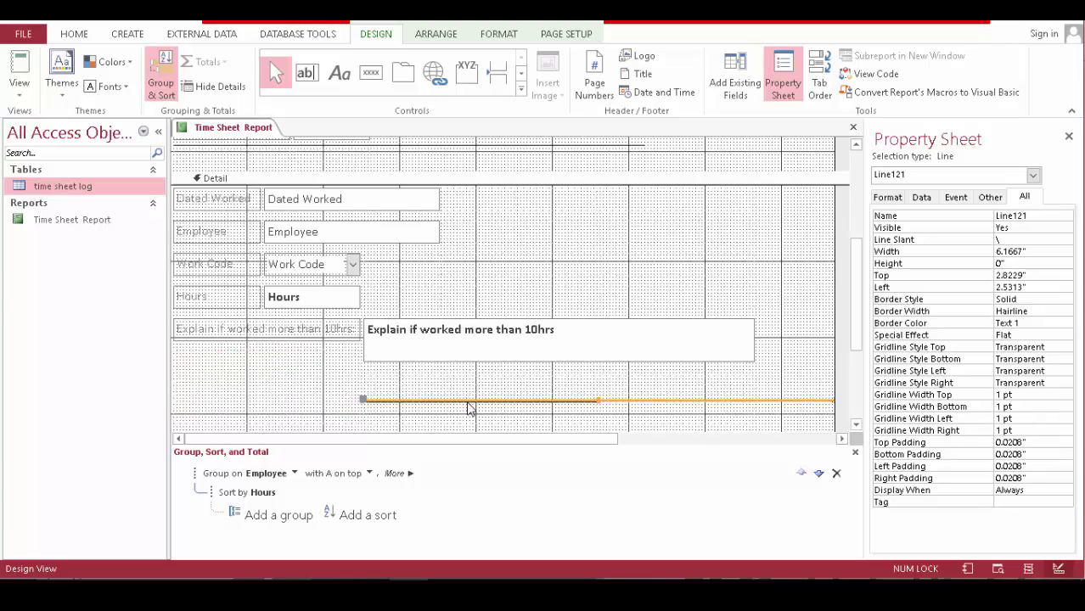
pyautogui.moveTo(469, 401); pyautogui.dragTo(276, 367)
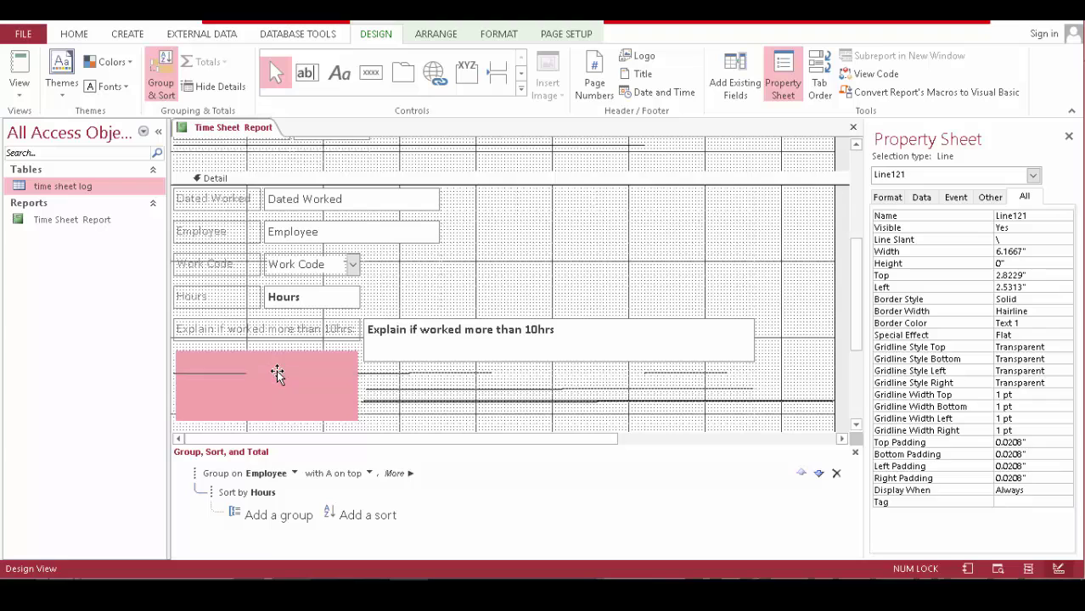
pyautogui.click(381, 394)
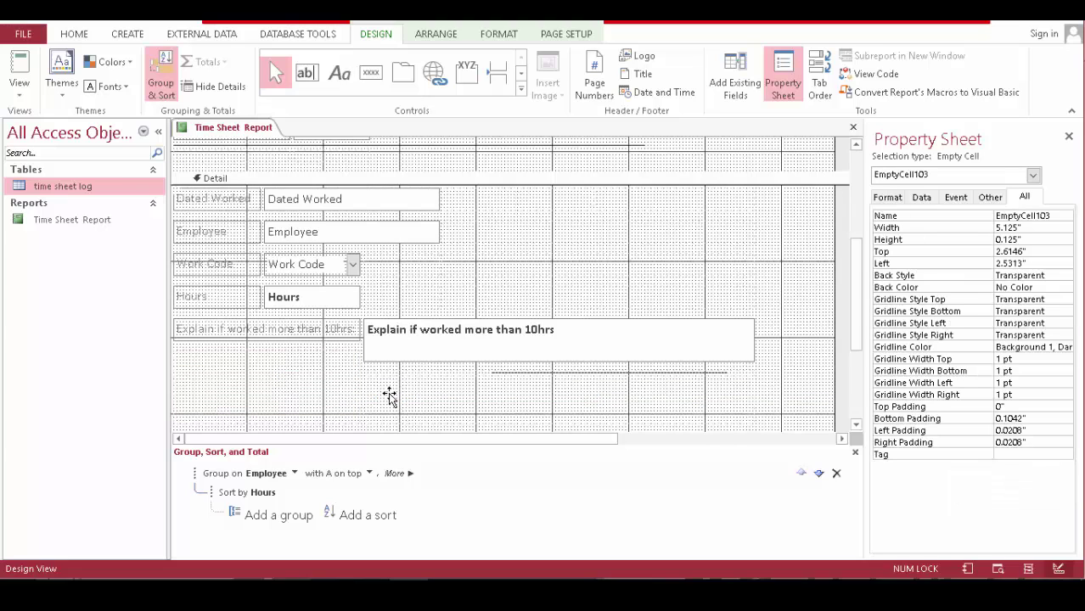
pyautogui.click(782, 401)
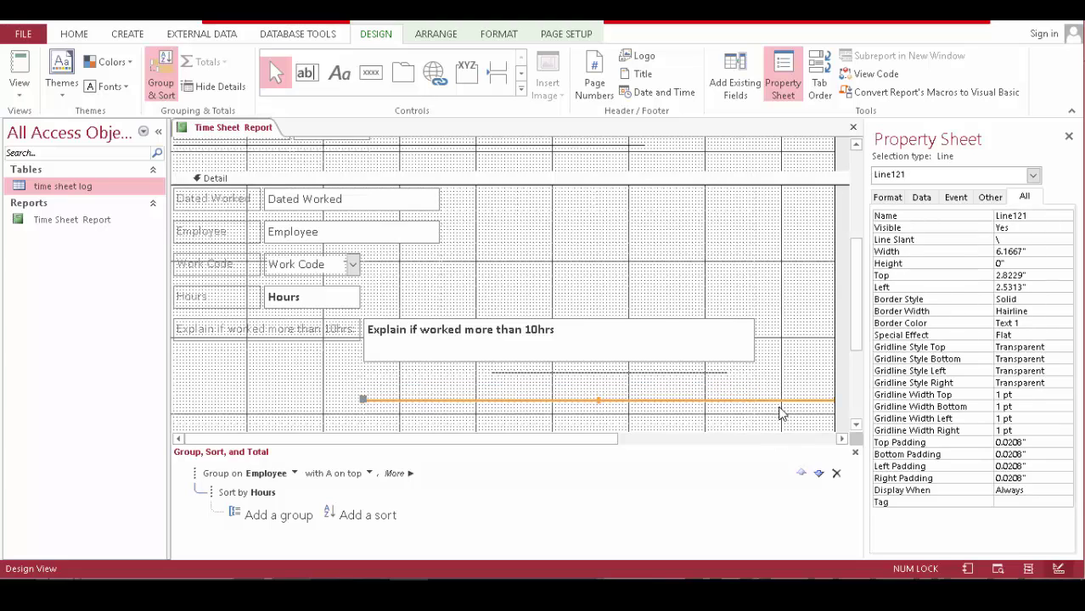
pyautogui.click(773, 422)
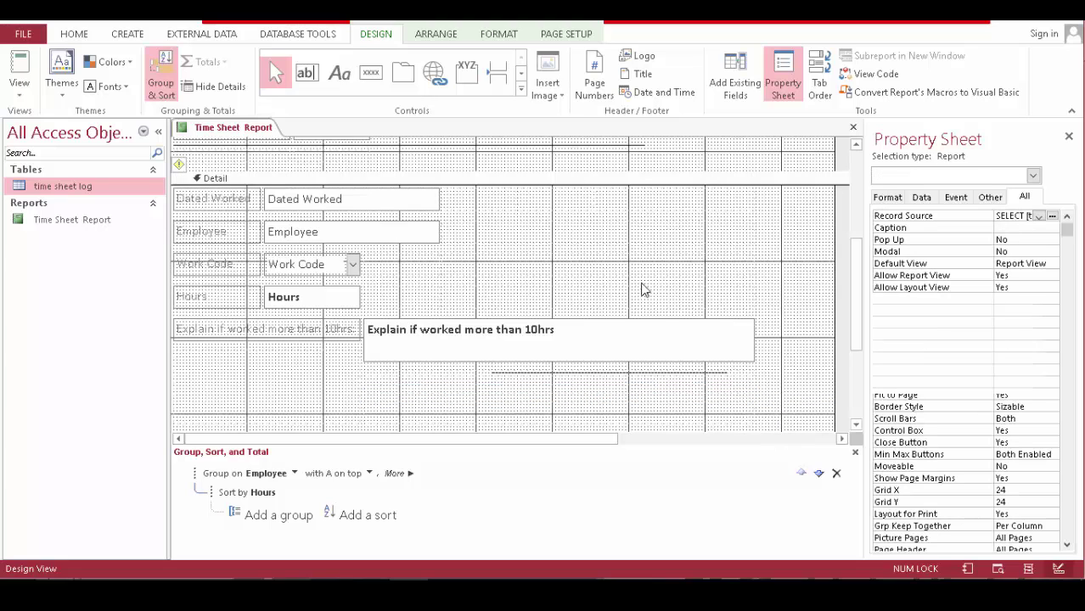
# Draw a 7.875" Line122 under the Explain field and stretch Line120 to 7.4167"
pyautogui.click(522, 93)
pyautogui.click(338, 100)
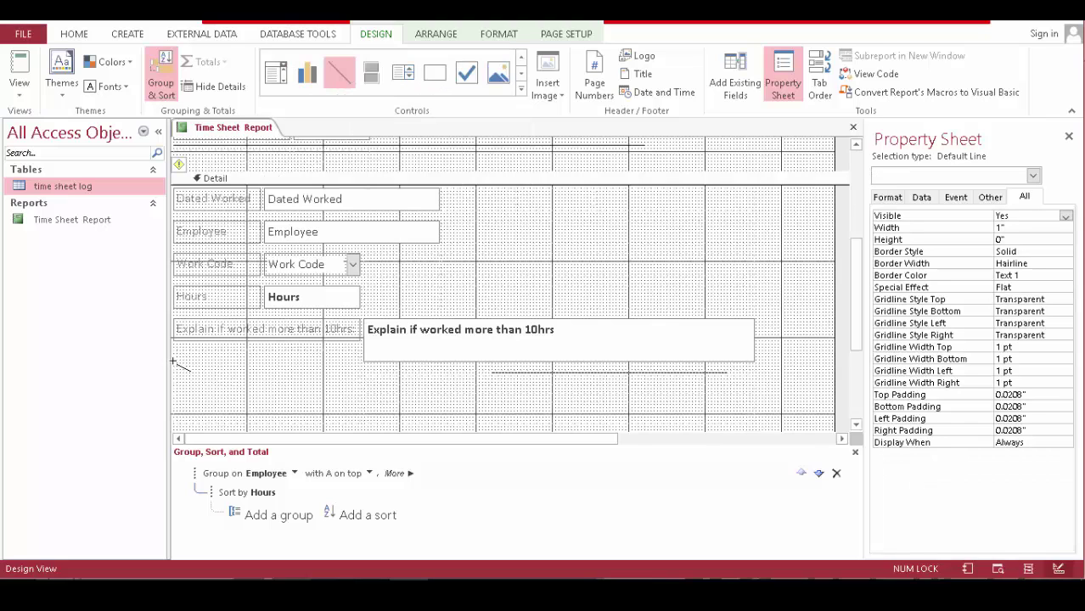
pyautogui.moveTo(173, 364); pyautogui.dragTo(774, 362)
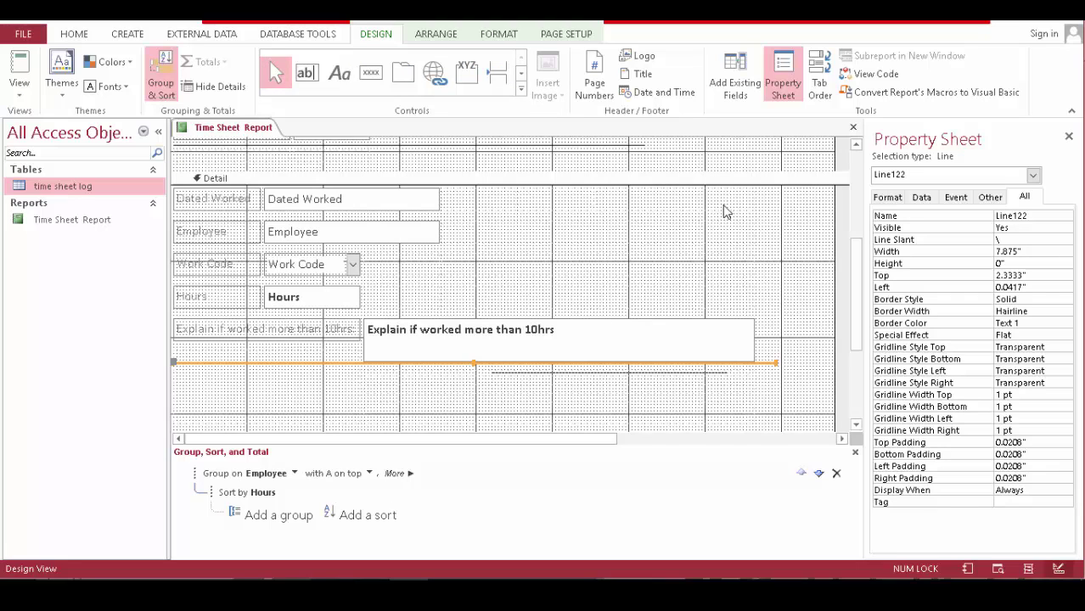
pyautogui.click(645, 147)
pyautogui.moveTo(645, 145); pyautogui.dragTo(740, 146)
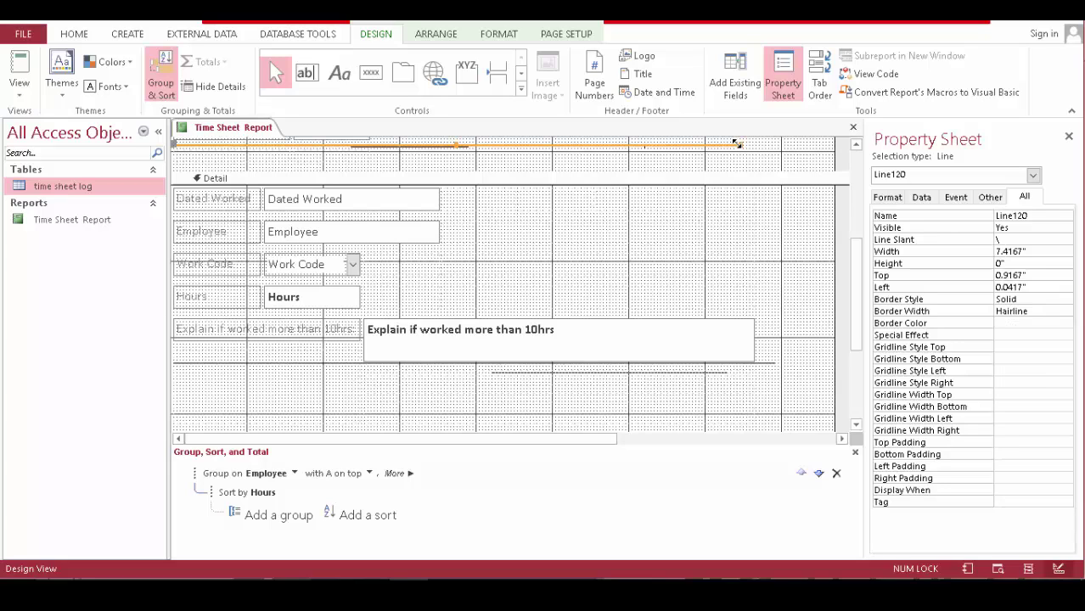
# Widen the 'Explain if worked more than 10hrs' box to the left
pyautogui.click(762, 185)
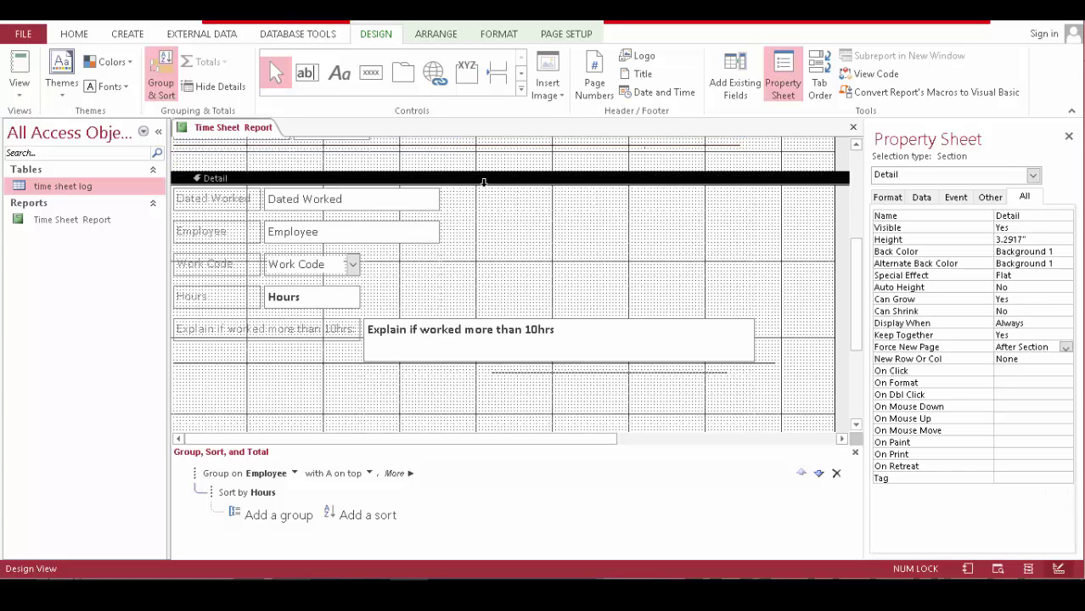
pyautogui.click(489, 150)
pyautogui.click(493, 146)
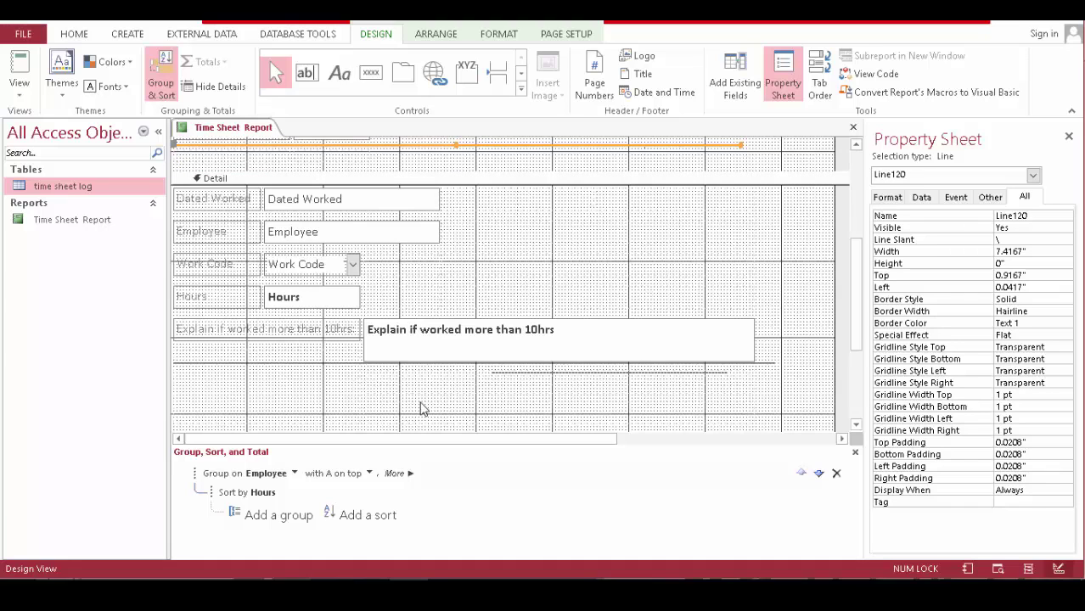
pyautogui.click(512, 374)
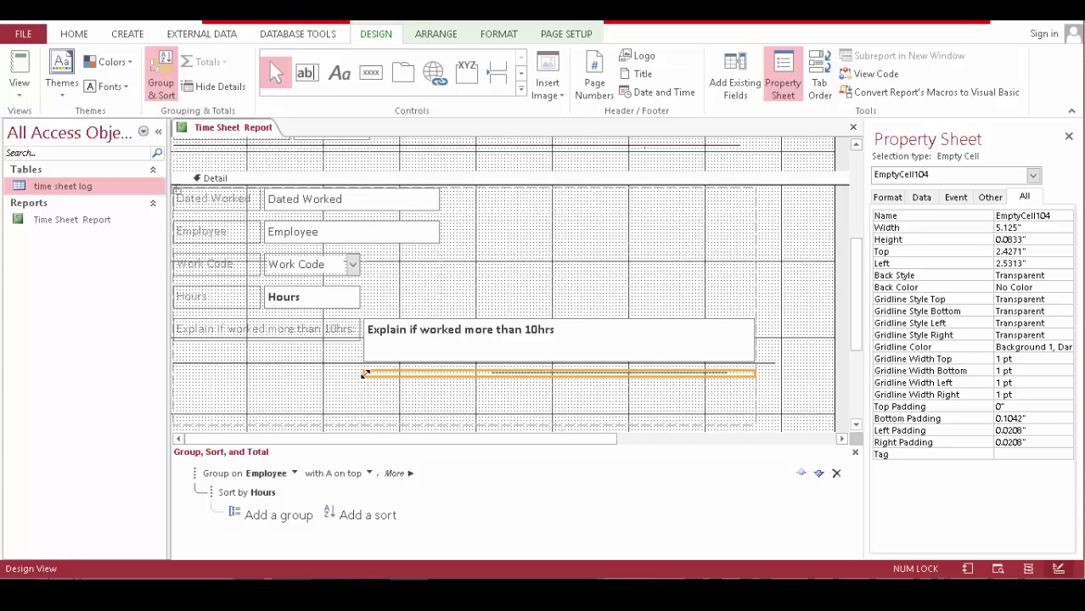
pyautogui.moveTo(363, 375); pyautogui.dragTo(299, 368)
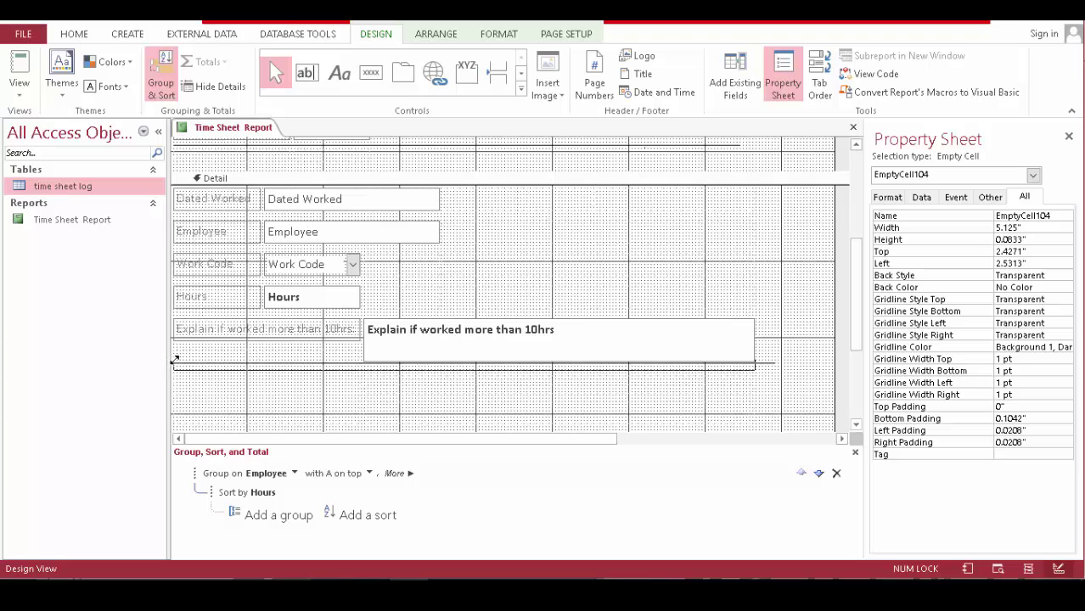
pyautogui.moveTo(176, 360); pyautogui.dragTo(177, 366)
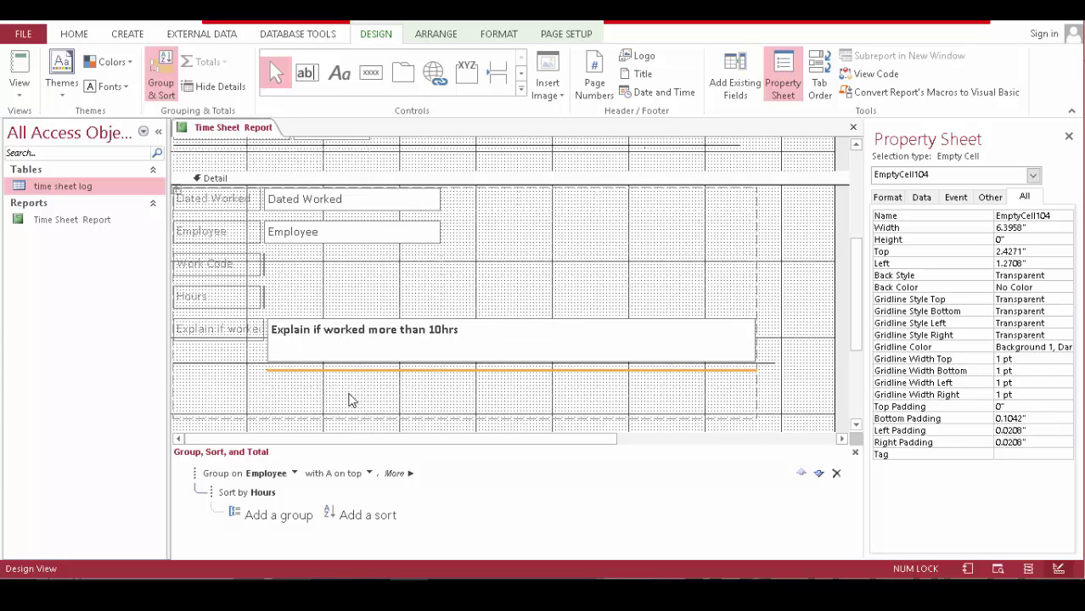
# Give both divider lines an orange outline colour
pyautogui.click(444, 145)
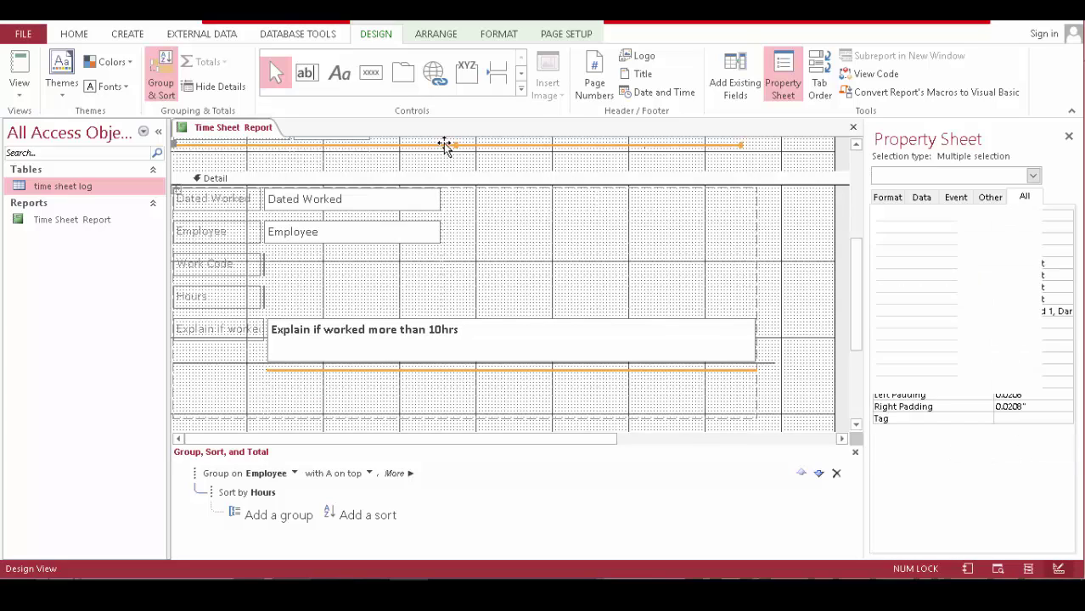
pyautogui.click(504, 35)
pyautogui.click(707, 76)
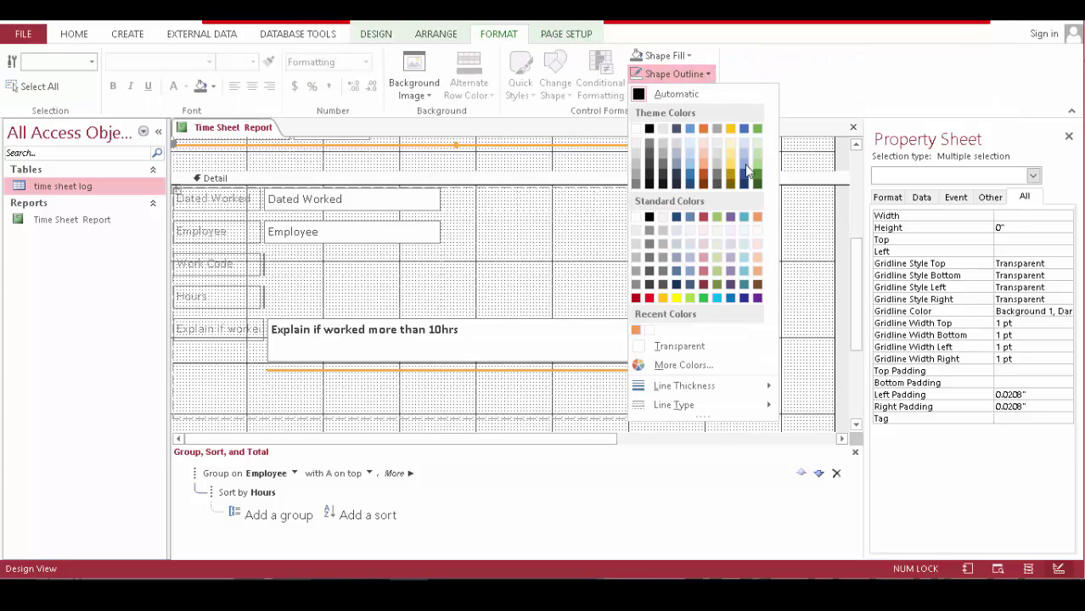
pyautogui.click(758, 219)
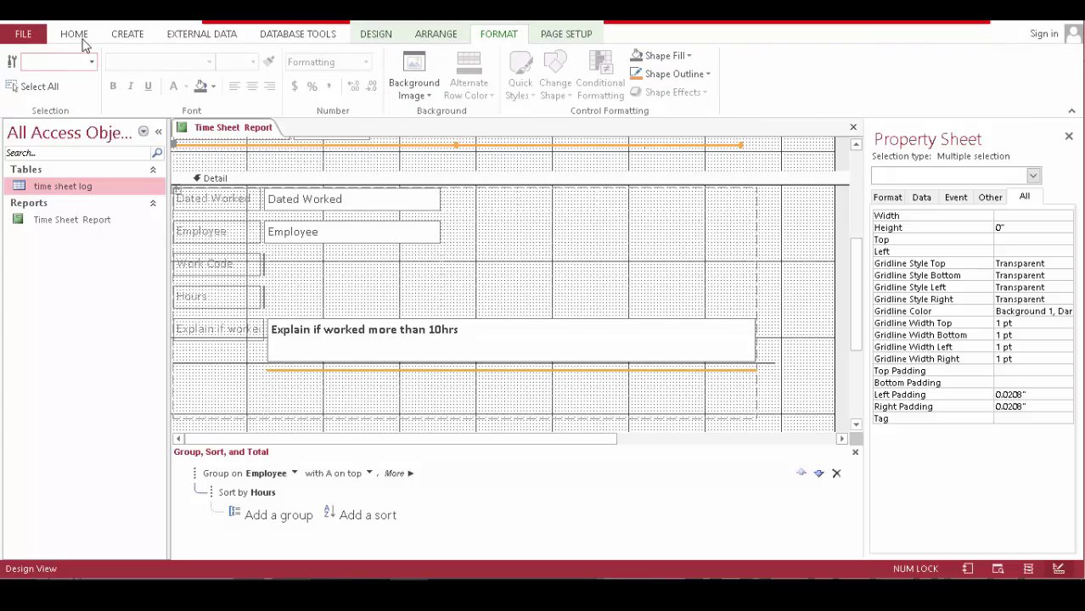
# Save the report design and scroll through it in Report View to check the orange dividers
pyautogui.rightClick(242, 127)
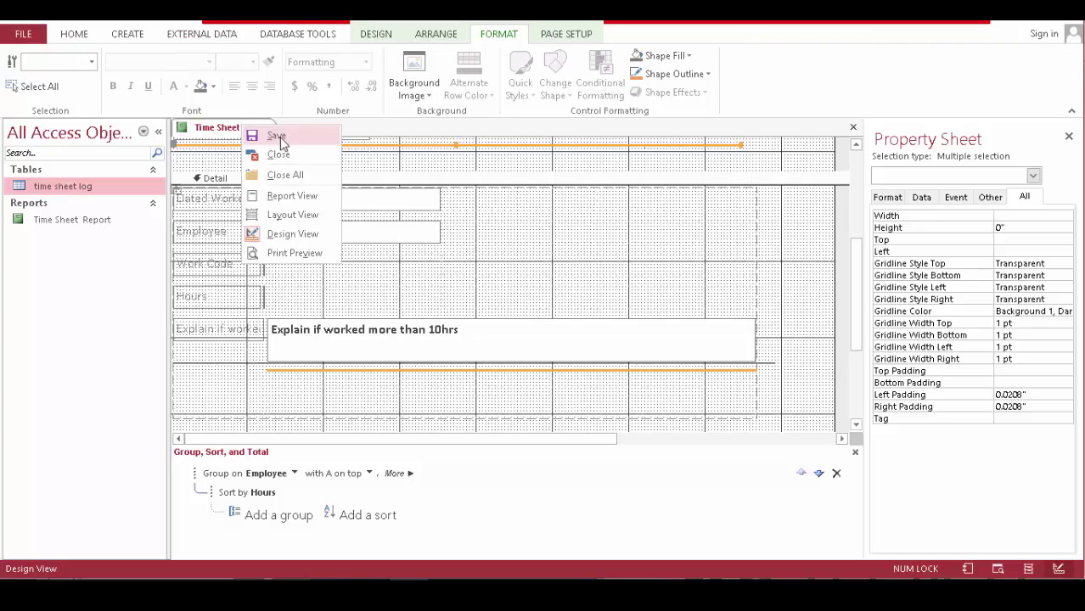
pyautogui.click(274, 138)
pyautogui.click(74, 34)
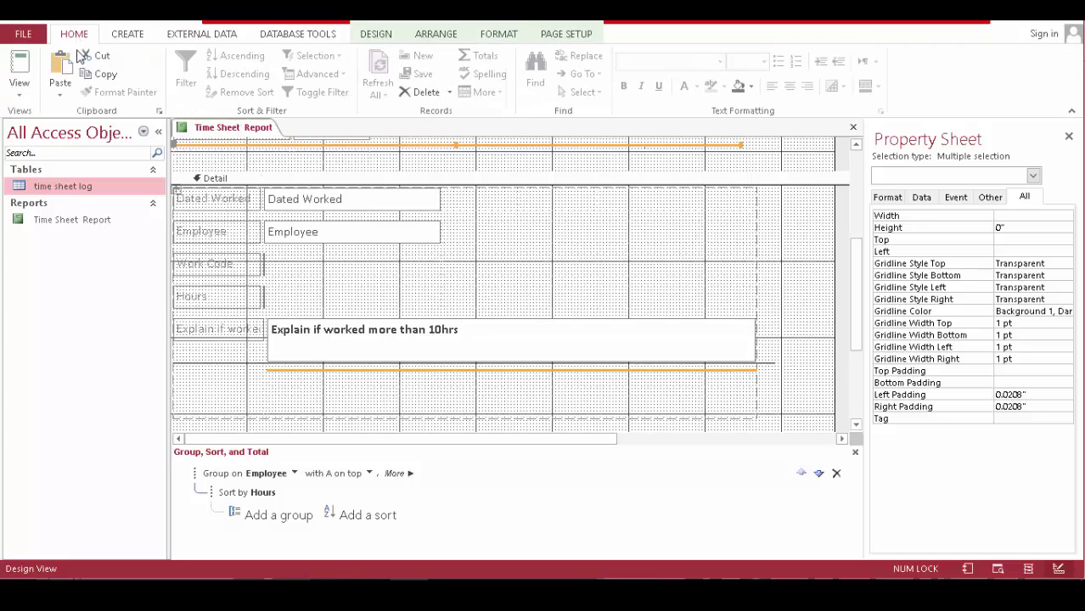
pyautogui.click(20, 68)
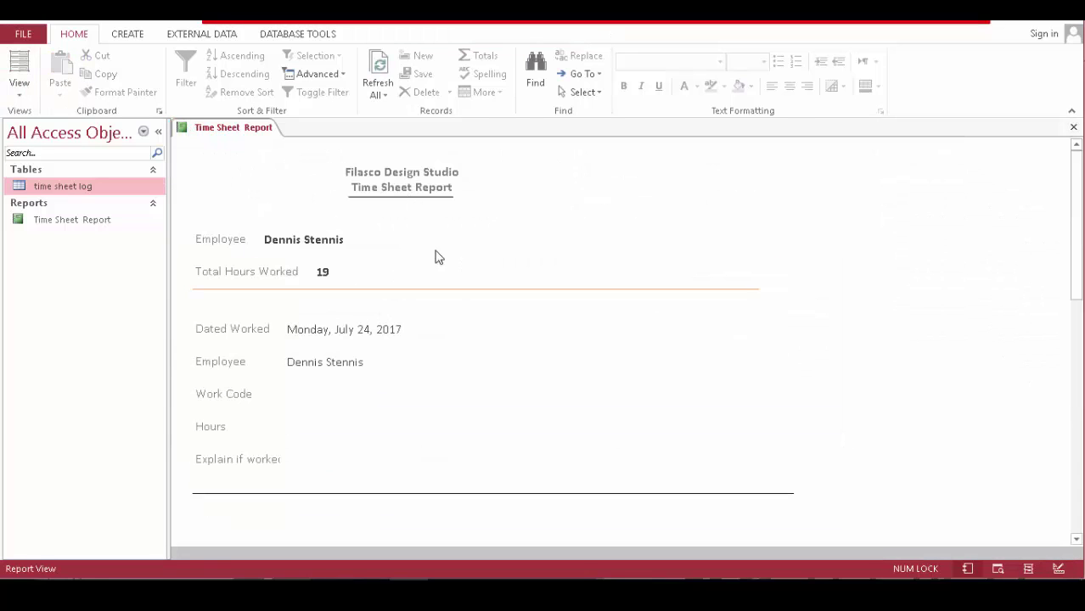
pyautogui.scroll(-10, 583, 281)
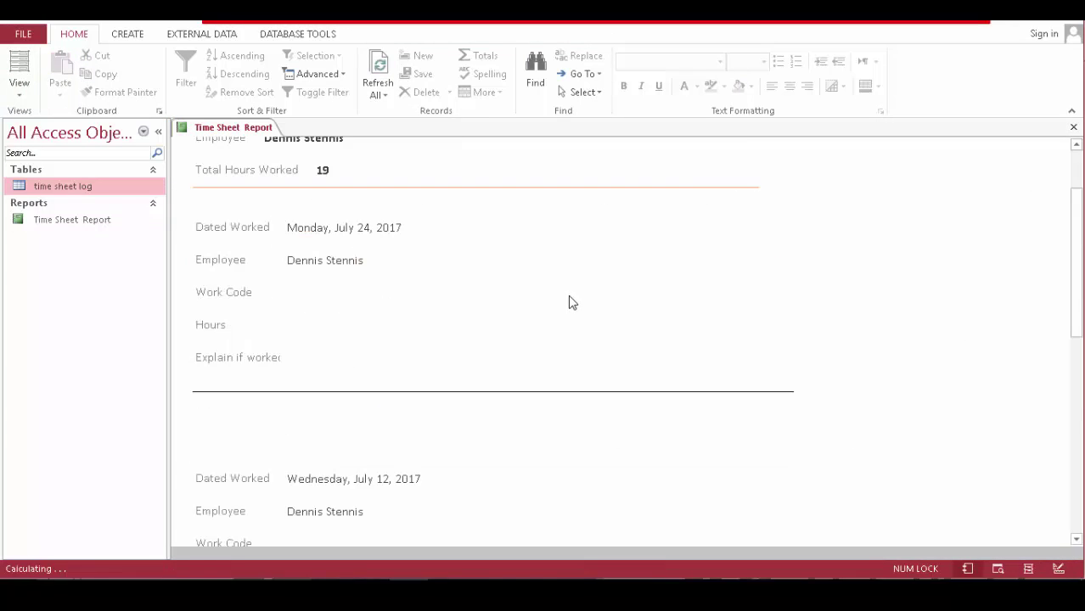
pyautogui.scroll(-5, 573, 347)
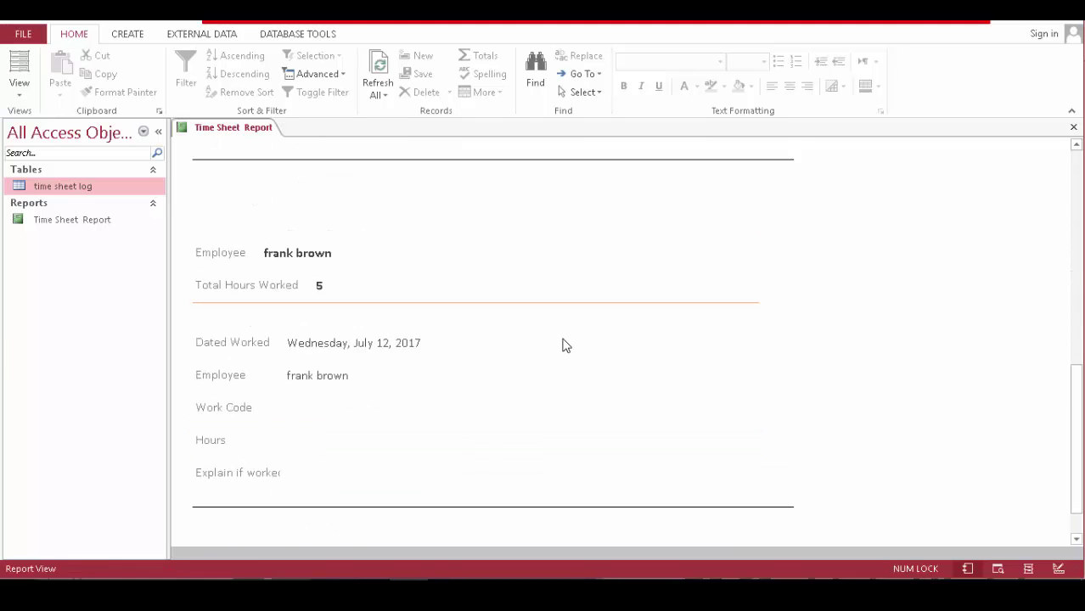
pyautogui.scroll(3, 563, 344)
pyautogui.scroll(4, 563, 344)
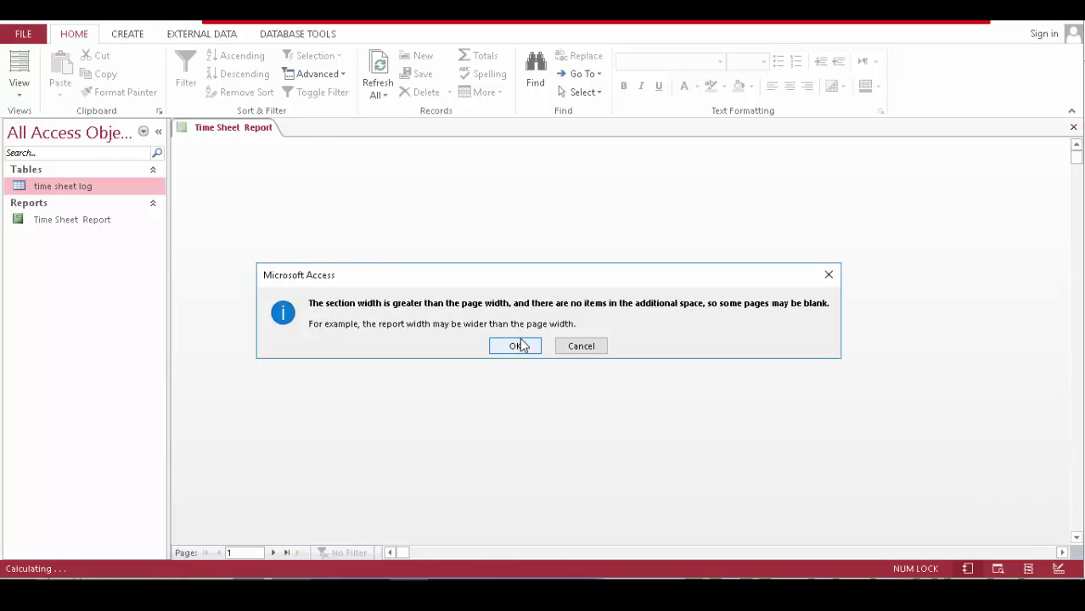
# Dismiss the page-width warning, step through the three preview pages, and close Print Preview
pyautogui.click(517, 345)
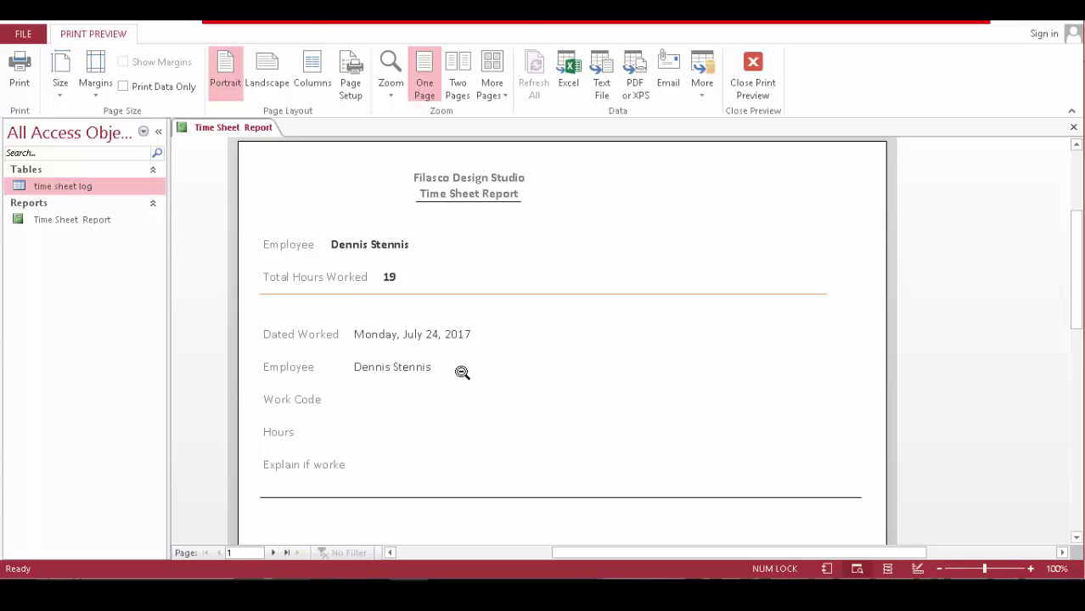
pyautogui.scroll(-3, 461, 372)
pyautogui.click(273, 552)
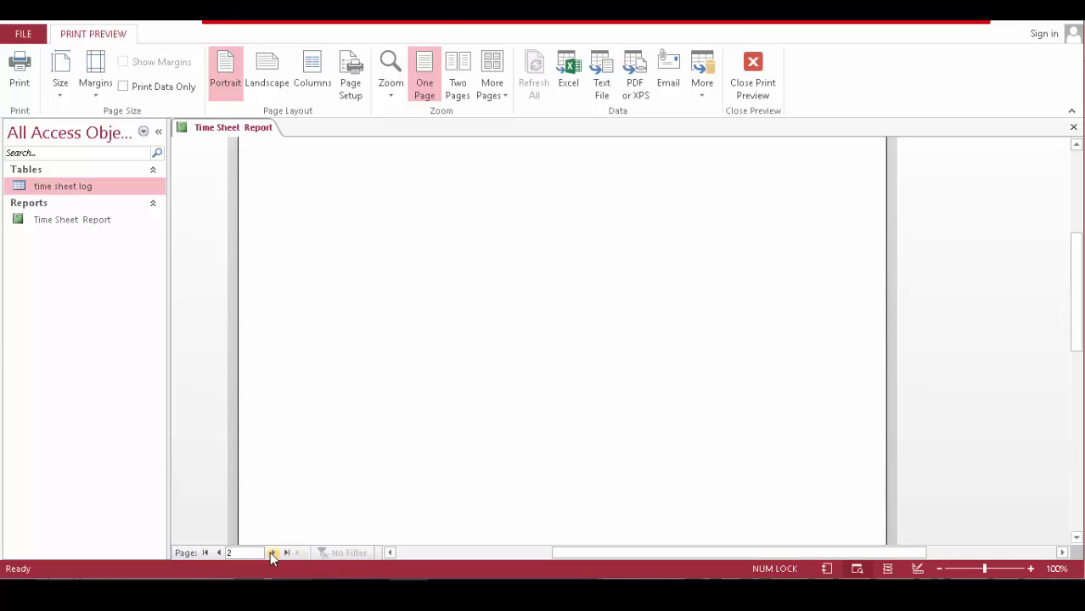
pyautogui.click(272, 552)
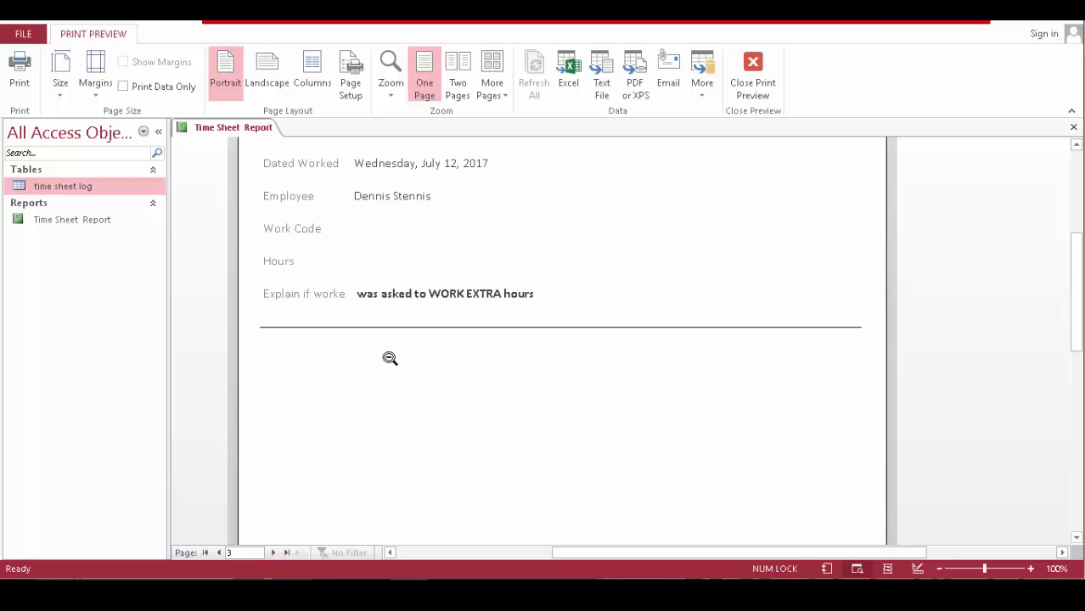
pyautogui.scroll(5, 461, 314)
pyautogui.click(774, 71)
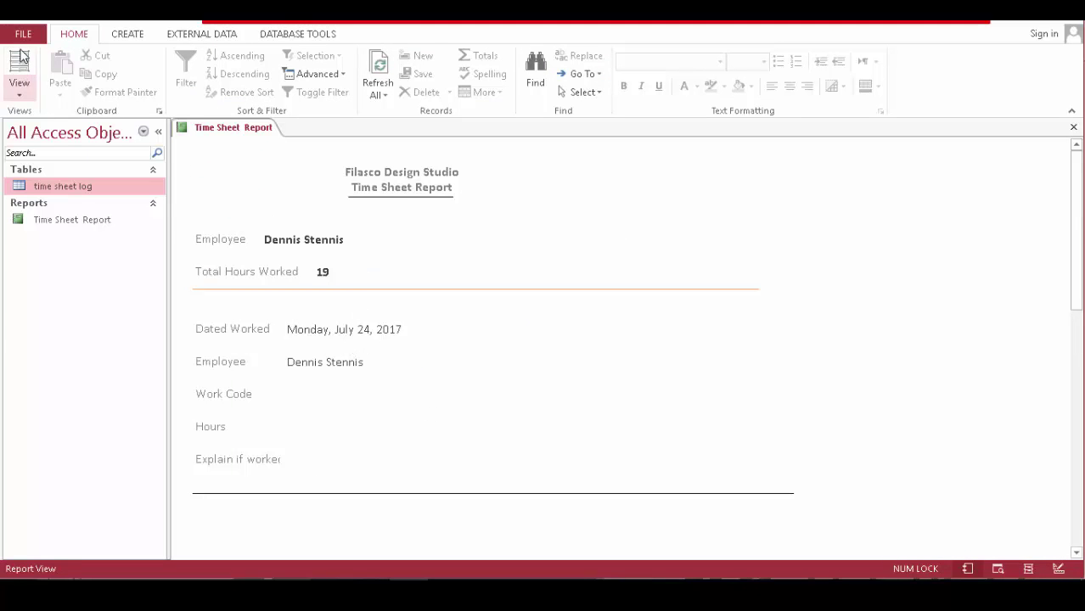
# In Layout View, delete the empty Hours label from the report
pyautogui.click(19, 63)
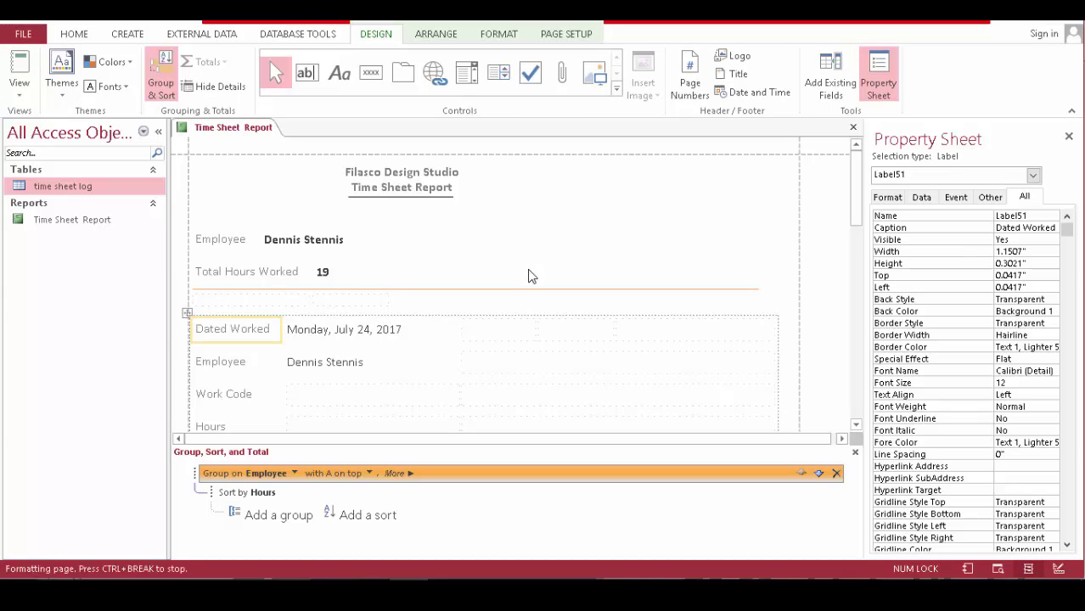
pyautogui.scroll(-3, 556, 272)
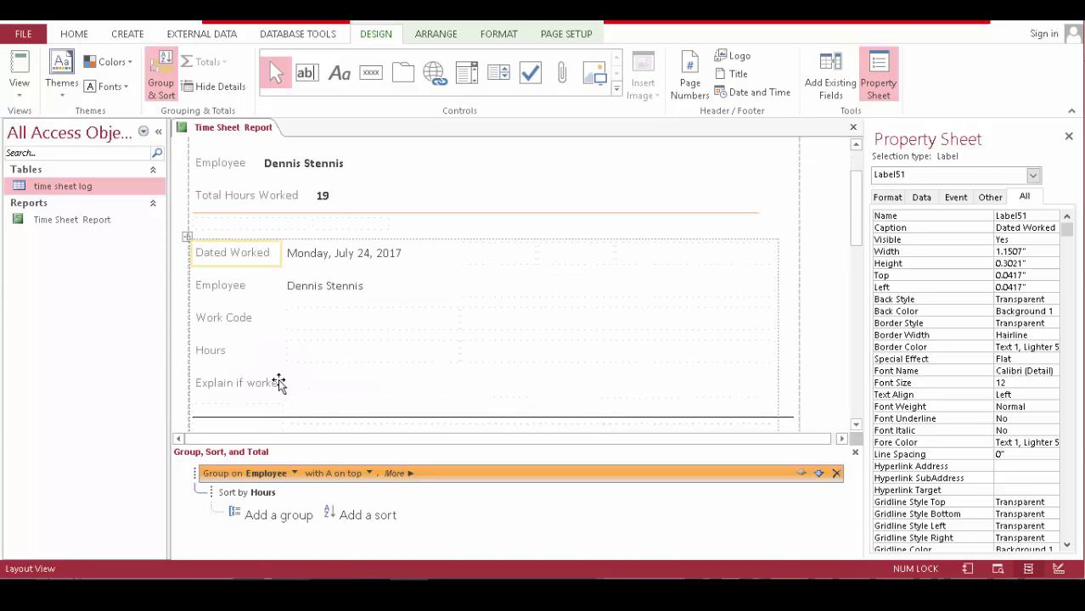
pyautogui.click(224, 355)
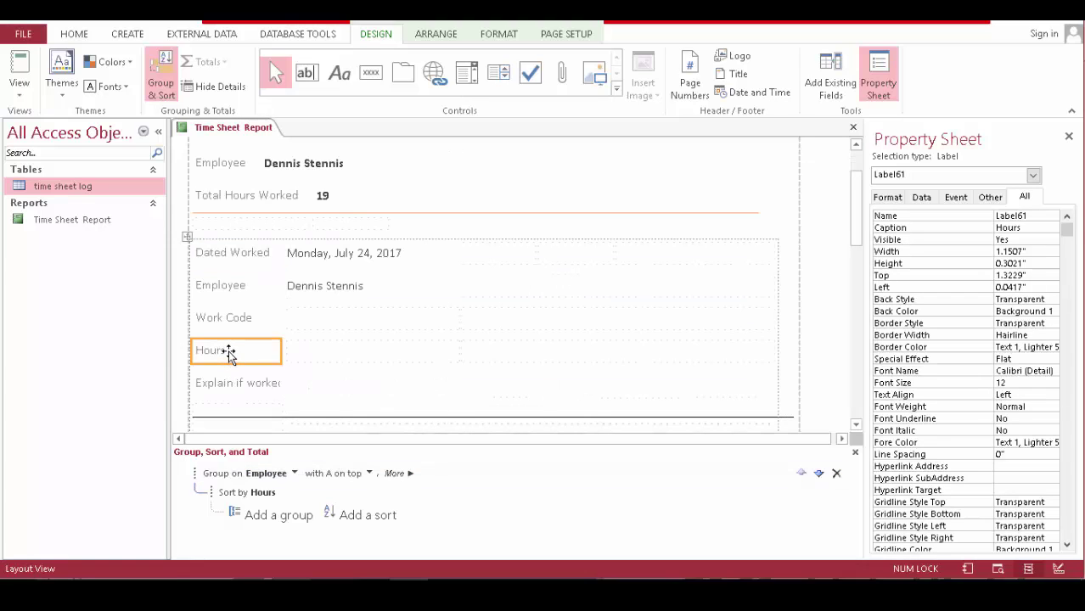
pyautogui.press('Delete')
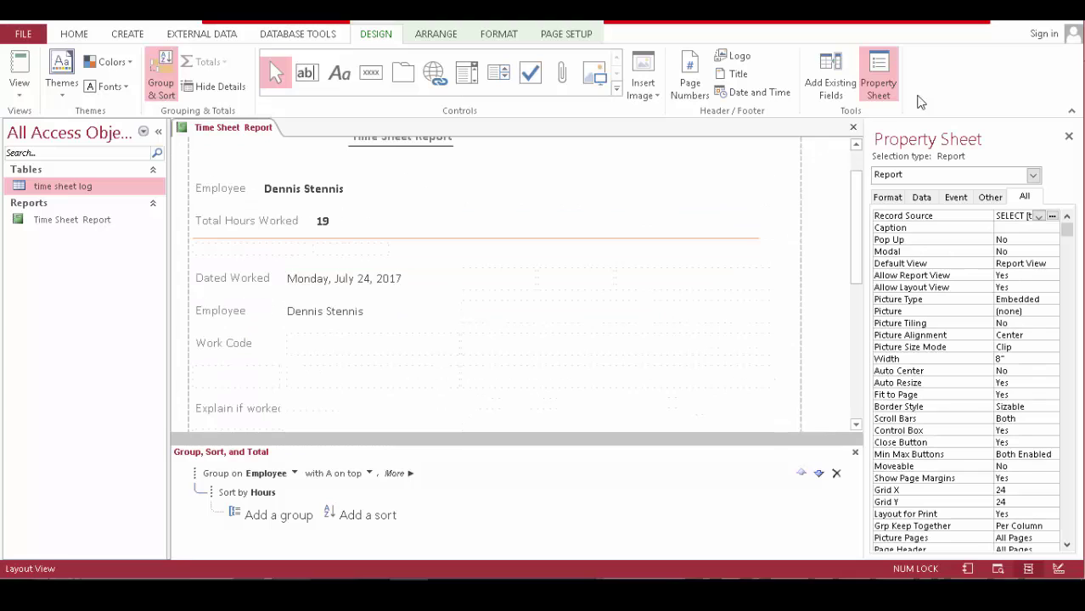
# Add the Hours field from the field list into the record layout below Work Code
pyautogui.click(836, 74)
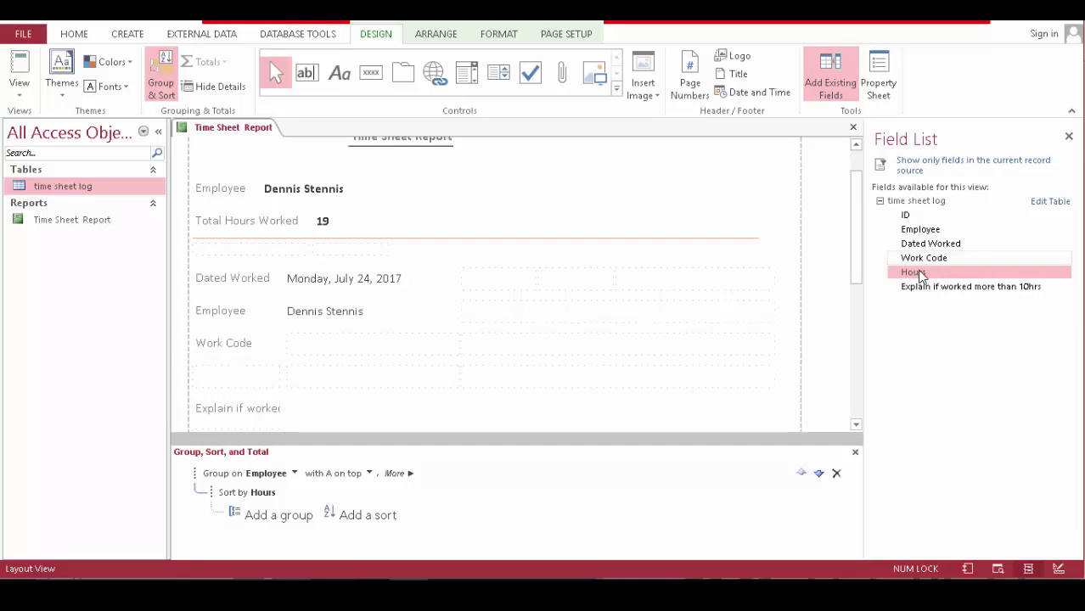
pyautogui.moveTo(921, 273)
pyautogui.mouseDown()
pyautogui.moveTo(605, 354)
pyautogui.moveTo(257, 375)
pyautogui.mouseUp()
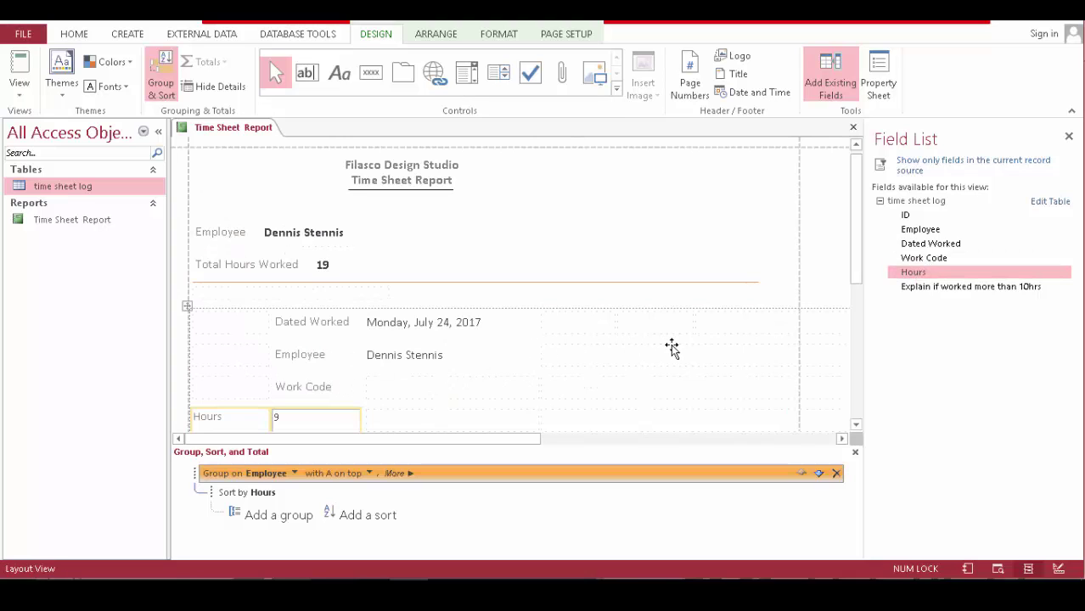
pyautogui.scroll(-3, 829, 286)
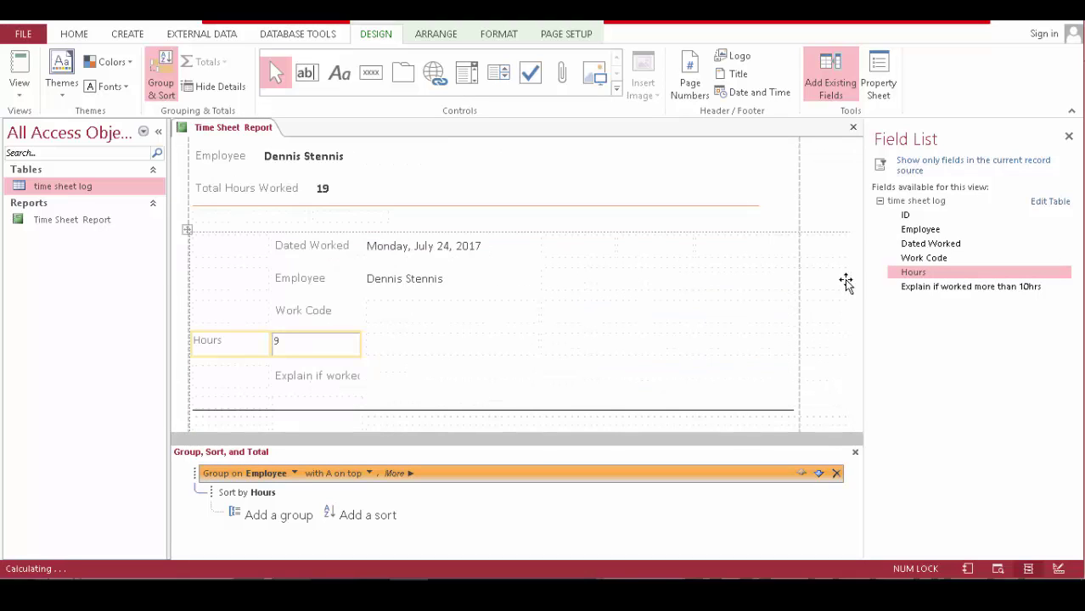
pyautogui.moveTo(925, 280); pyautogui.dragTo(371, 355)
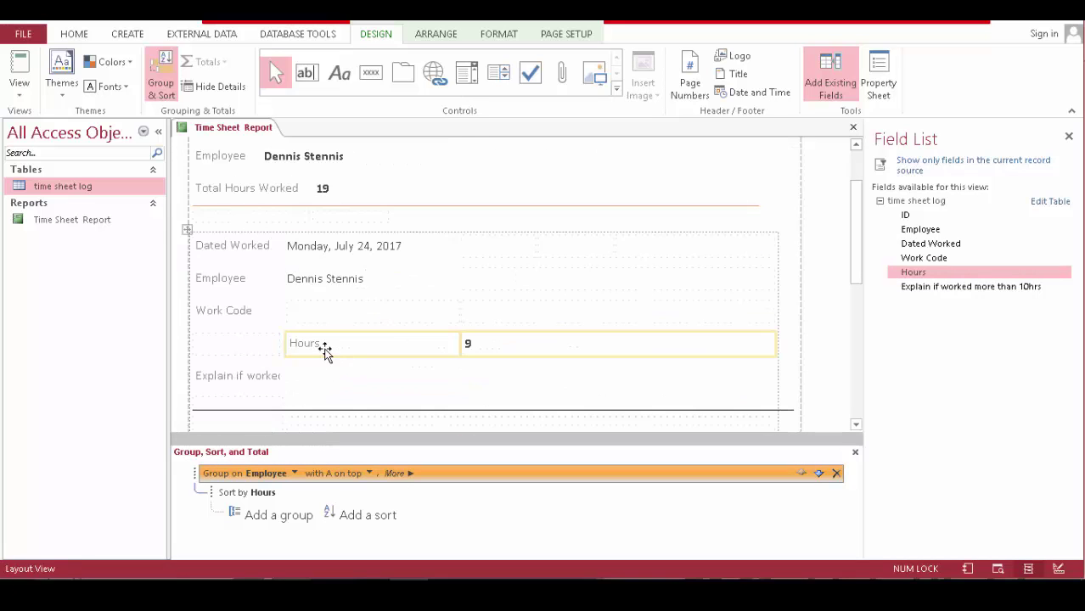
# Align the Hours label, employee name and date values with their label columns
pyautogui.moveTo(325, 350); pyautogui.dragTo(293, 348)
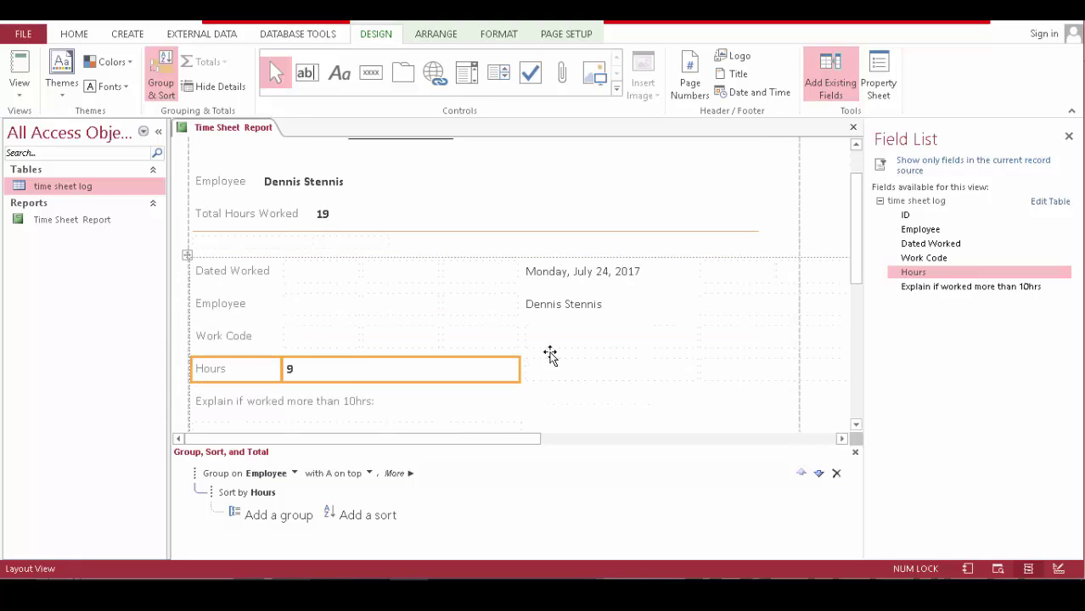
pyautogui.moveTo(547, 282); pyautogui.dragTo(377, 282)
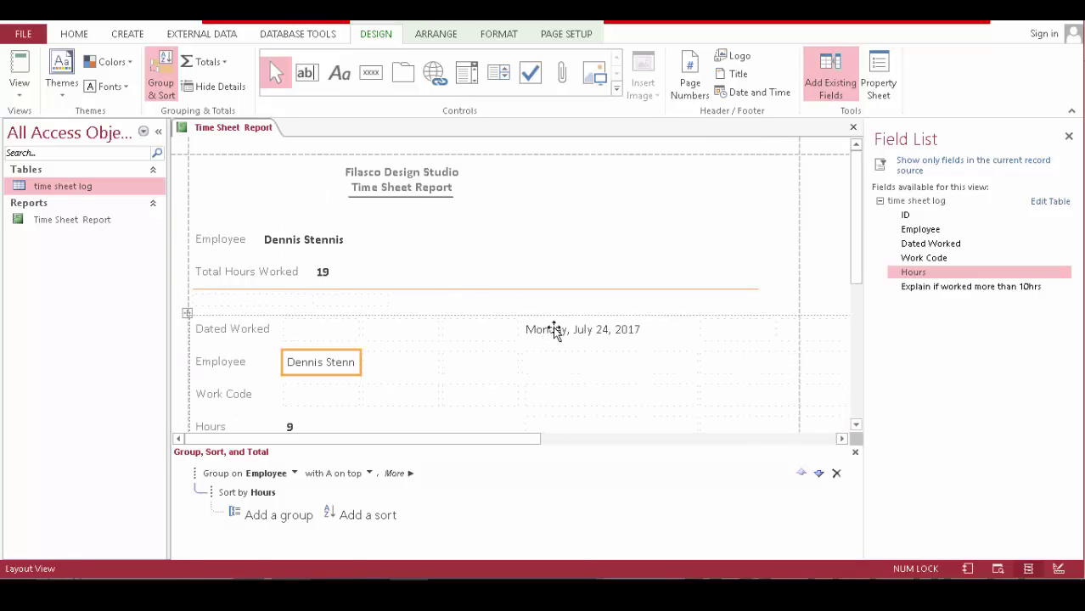
pyautogui.moveTo(463, 335); pyautogui.dragTo(515, 341)
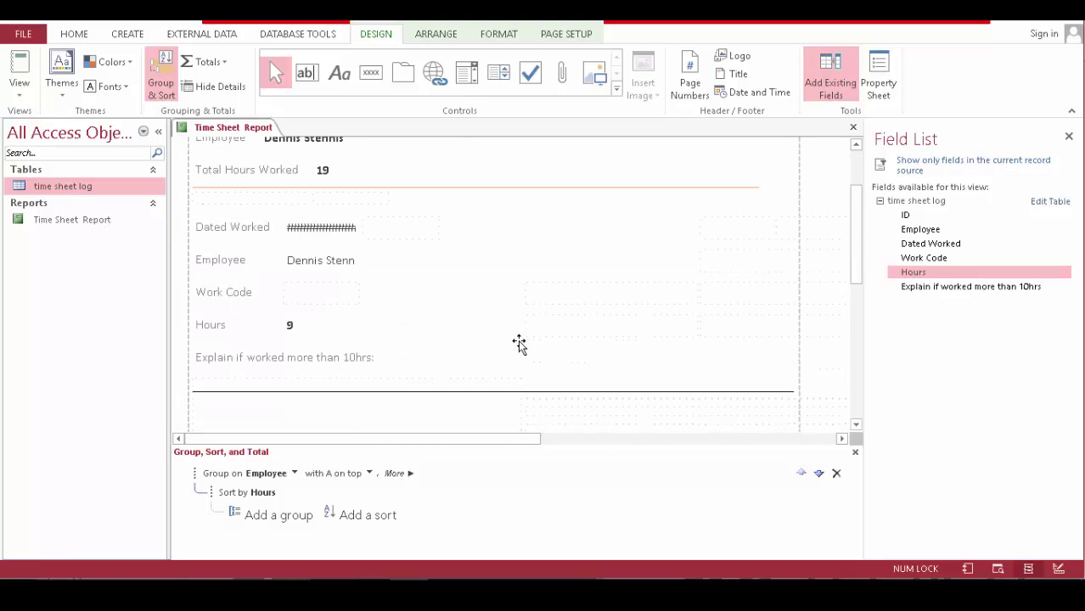
# Split the Hours value box horizontally to make it narrower
pyautogui.click(402, 329)
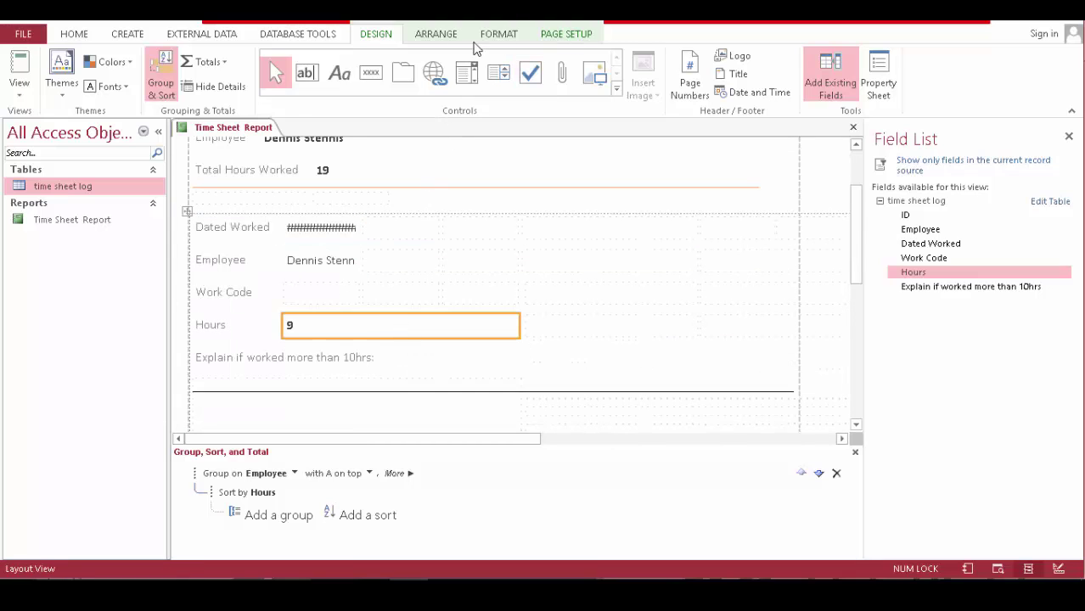
pyautogui.click(433, 34)
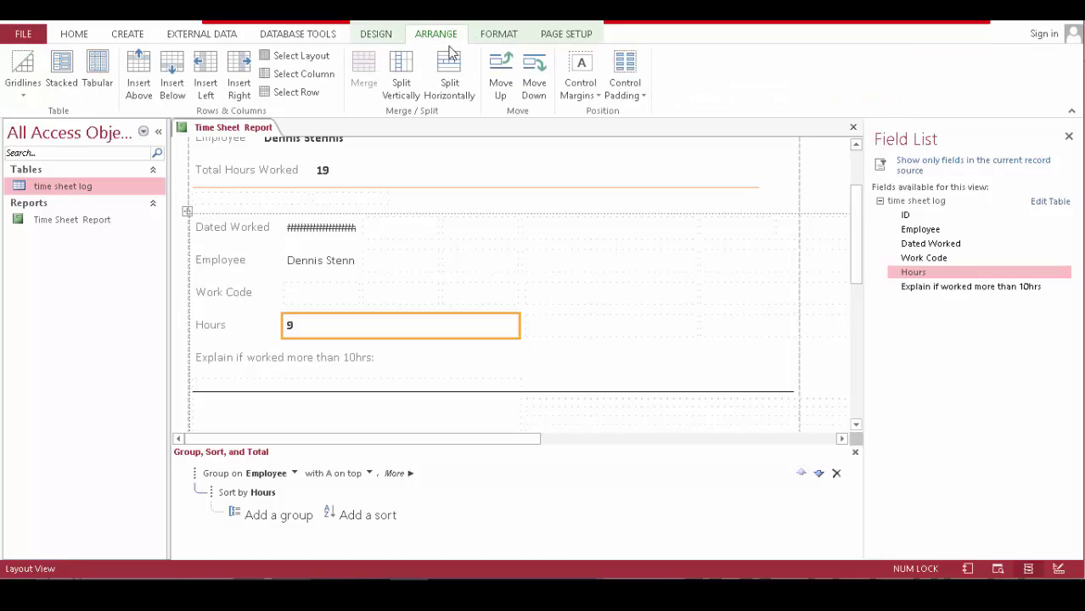
pyautogui.click(456, 81)
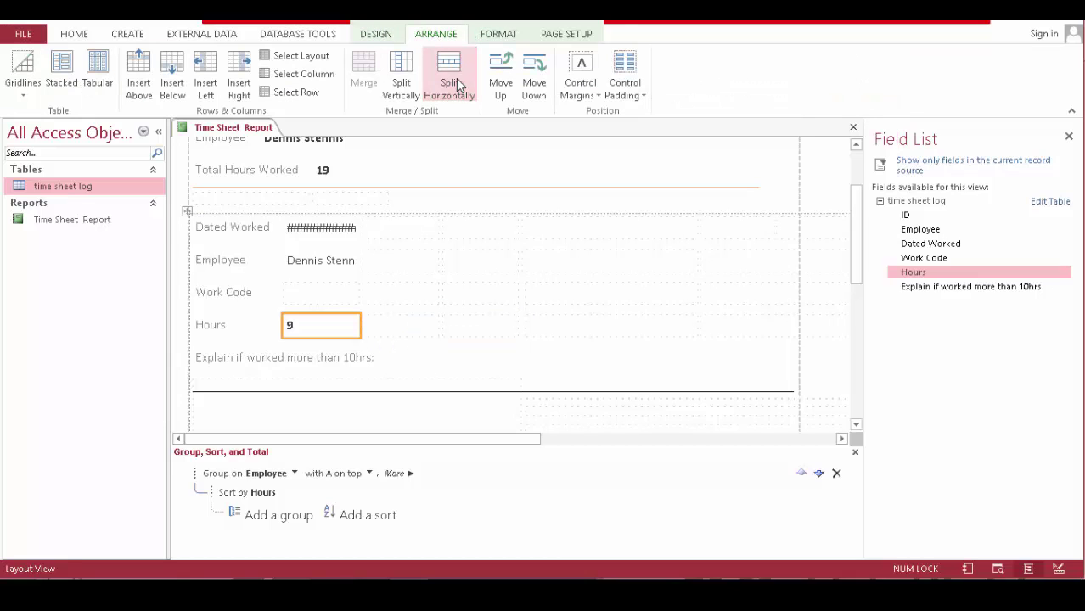
# Merge the Dated Worked and Employee value boxes each with its empty neighbour cell
pyautogui.click(371, 231)
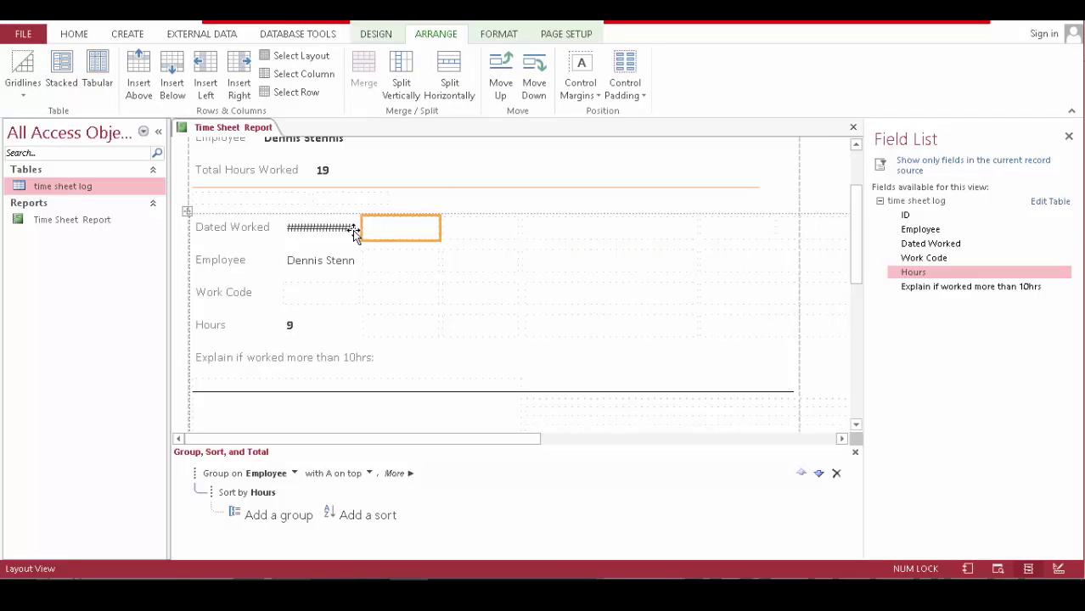
pyautogui.keyDown('ctrl'); pyautogui.click(343, 226); pyautogui.keyUp('ctrl')
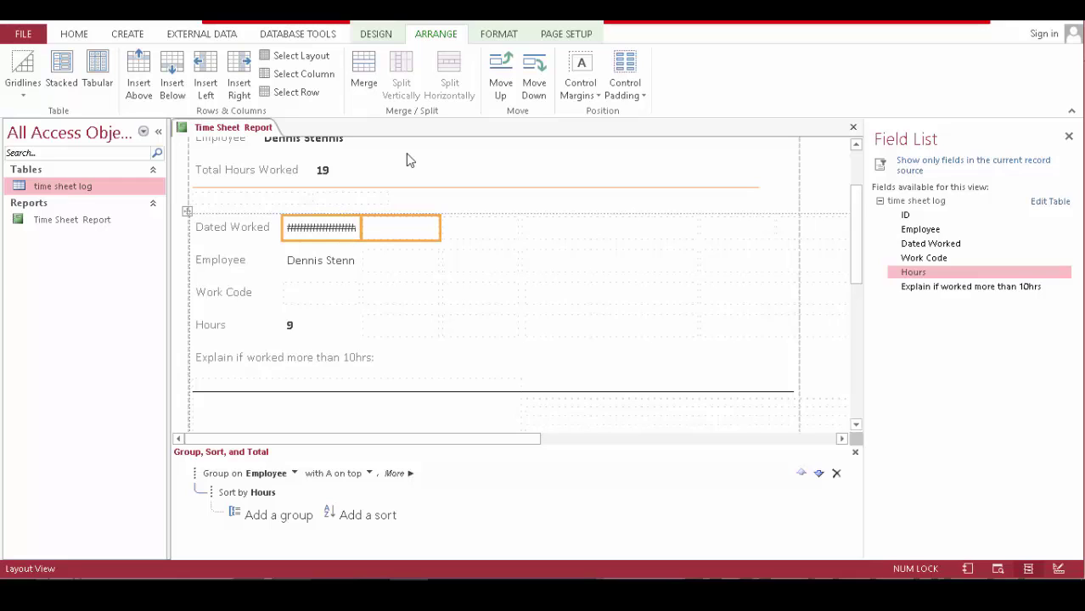
pyautogui.click(364, 72)
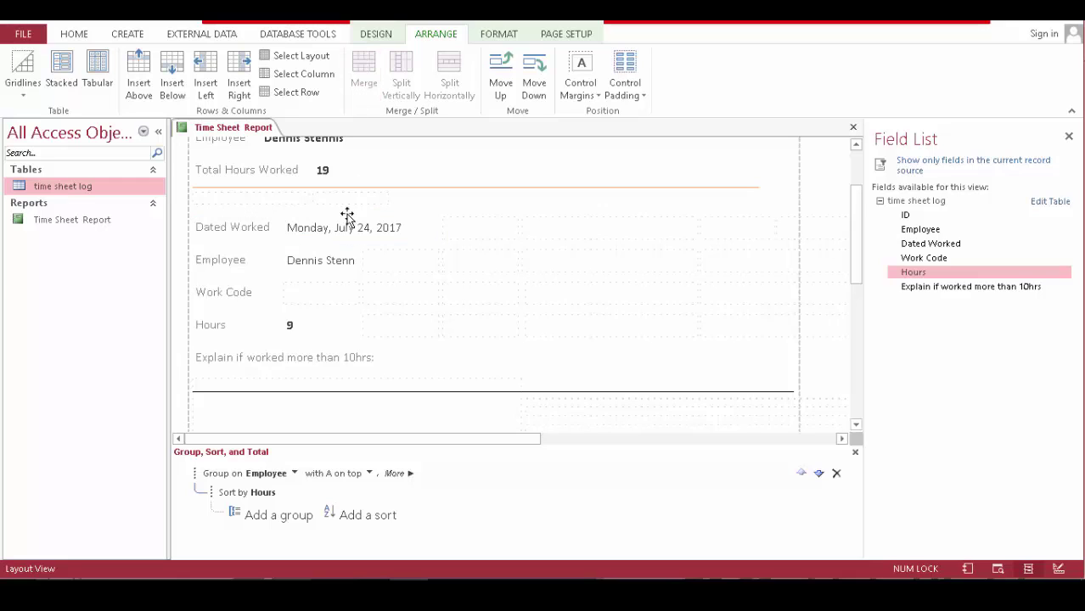
pyautogui.click(370, 264)
pyautogui.keyDown('ctrl'); pyautogui.click(331, 265); pyautogui.keyUp('ctrl')
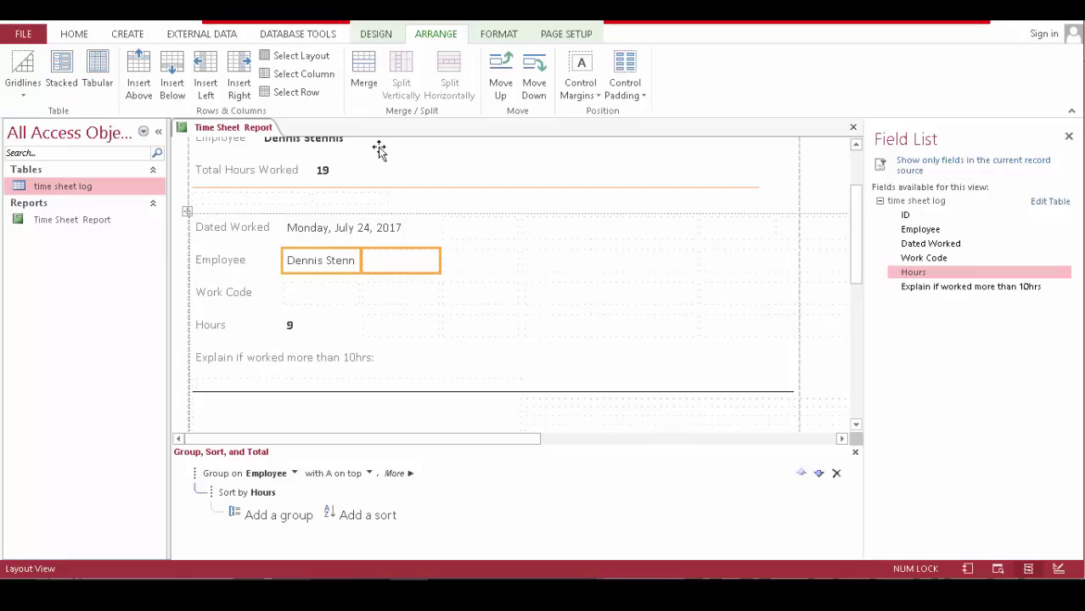
pyautogui.click(366, 71)
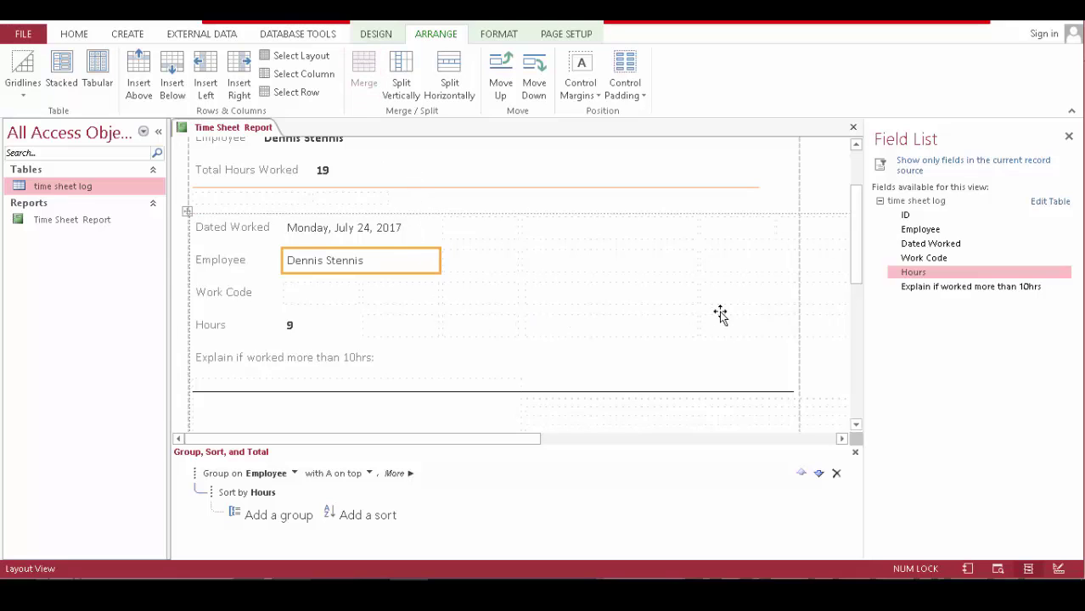
# Scroll down and select the empty Work Code box
pyautogui.scroll(-5, 614, 304)
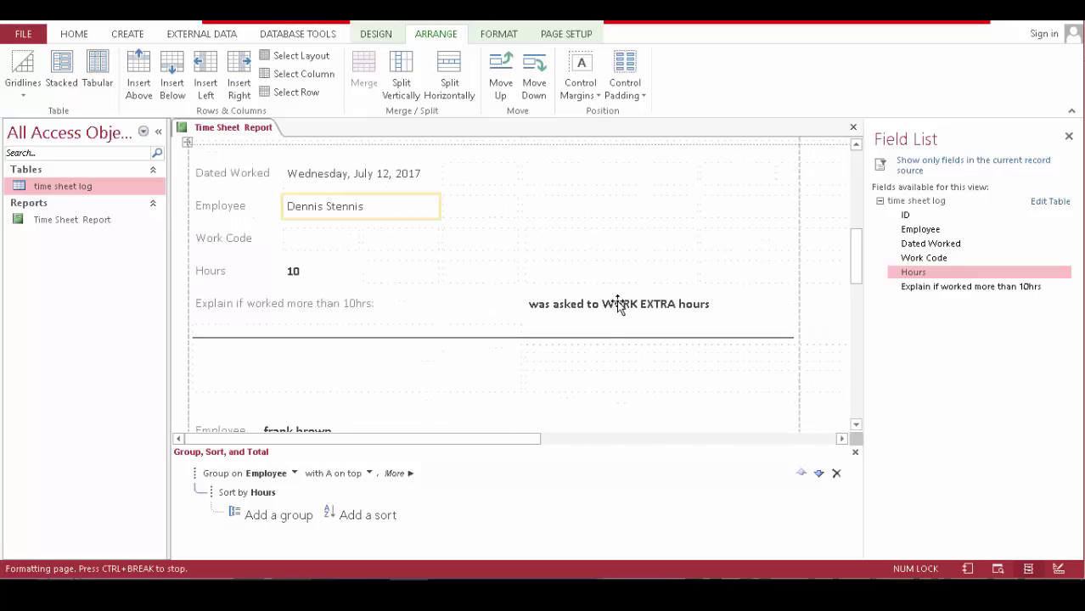
pyautogui.scroll(-3, 616, 303)
pyautogui.scroll(-8, 617, 304)
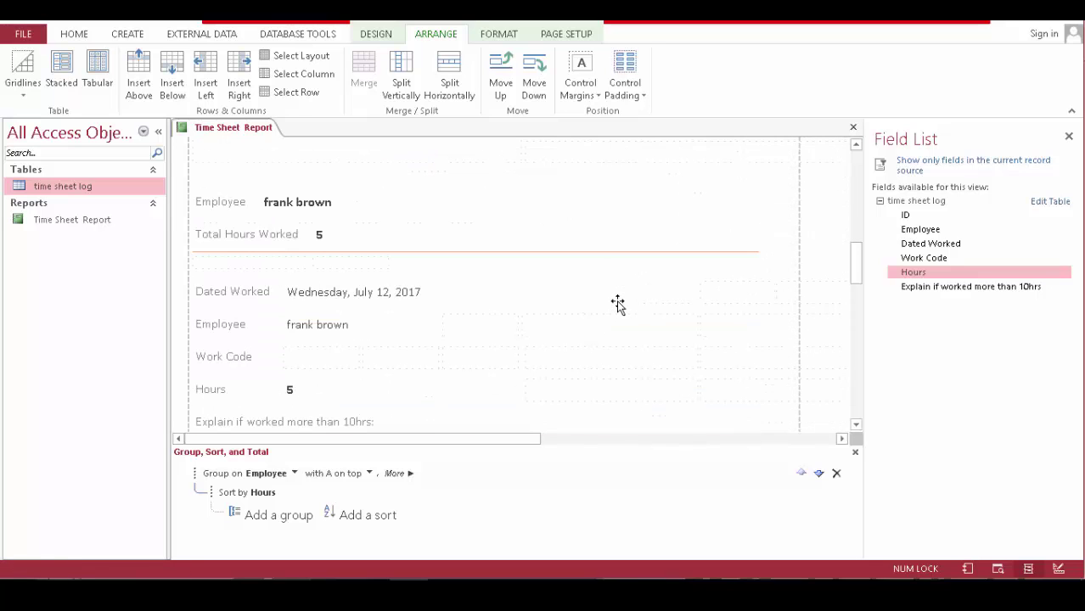
pyautogui.scroll(-1, 617, 304)
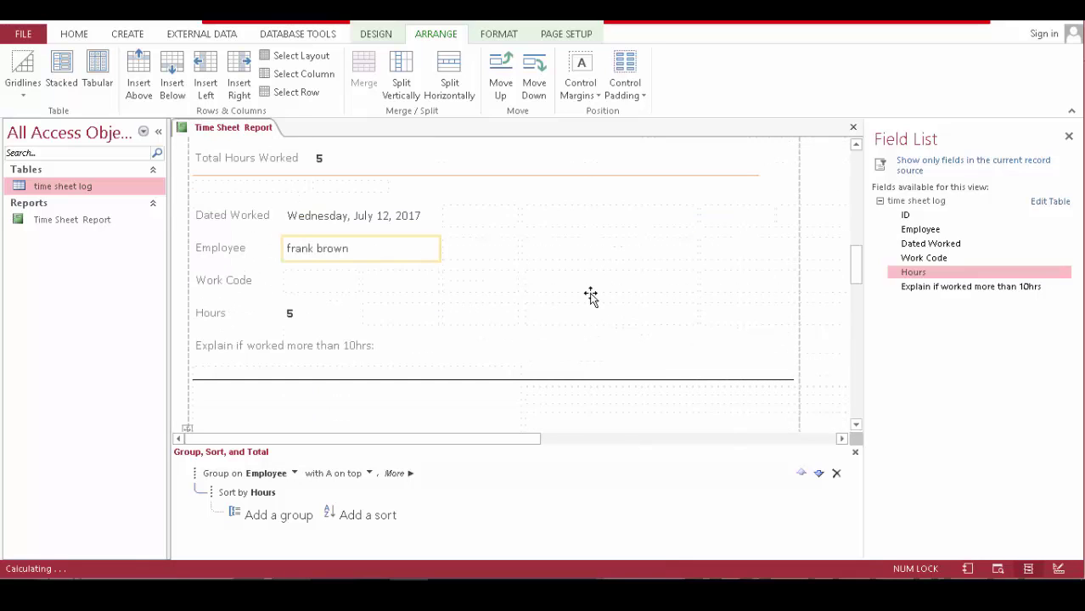
pyautogui.click(321, 283)
pyautogui.click(73, 34)
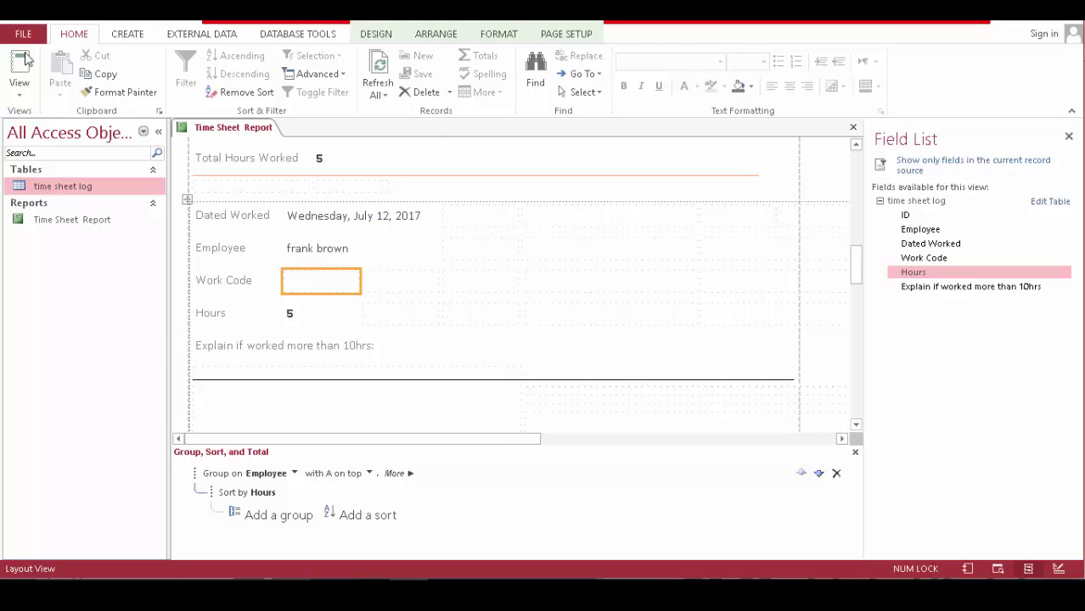
pyautogui.click(19, 72)
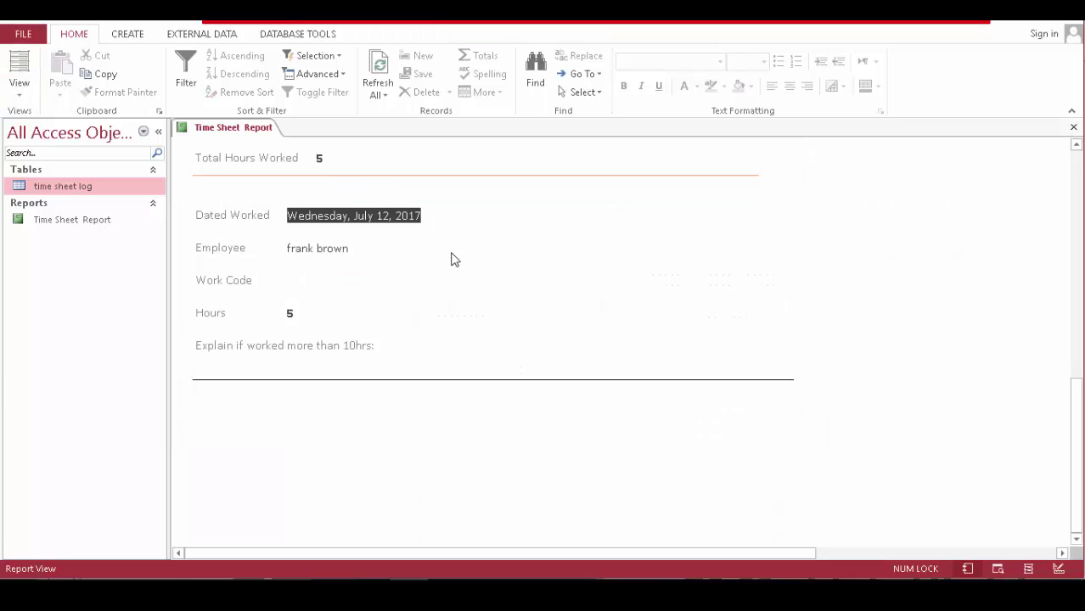
pyautogui.scroll(5, 441, 254)
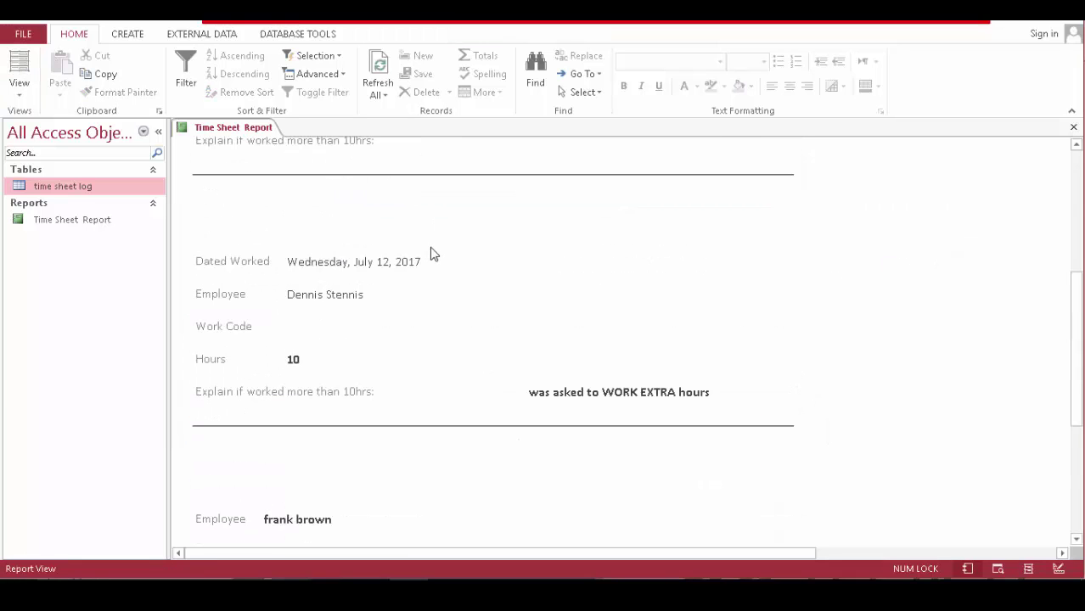
pyautogui.scroll(3, 430, 253)
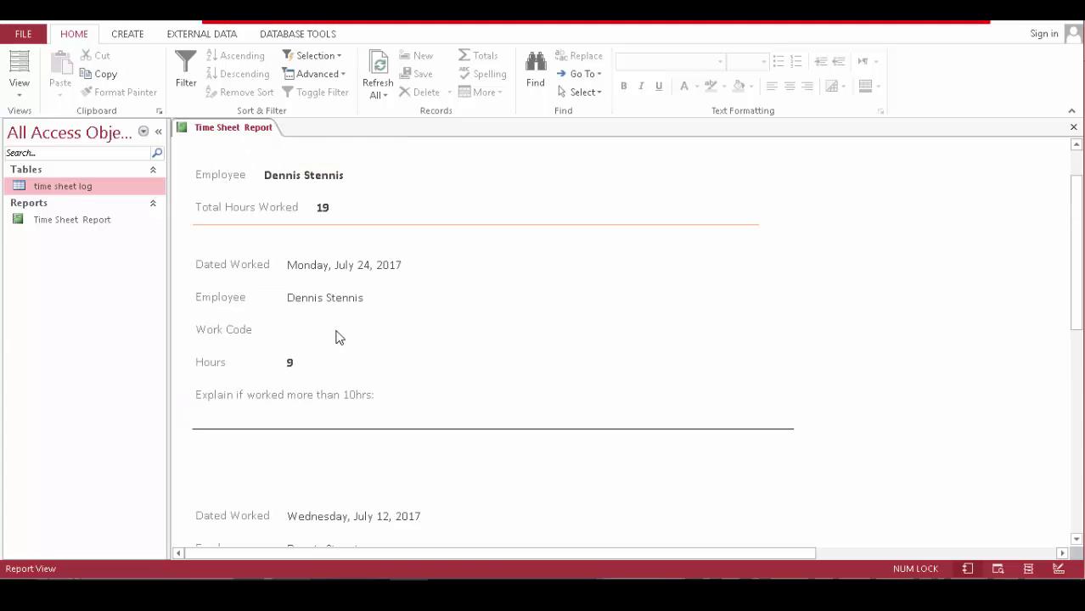
pyautogui.scroll(-1, 343, 354)
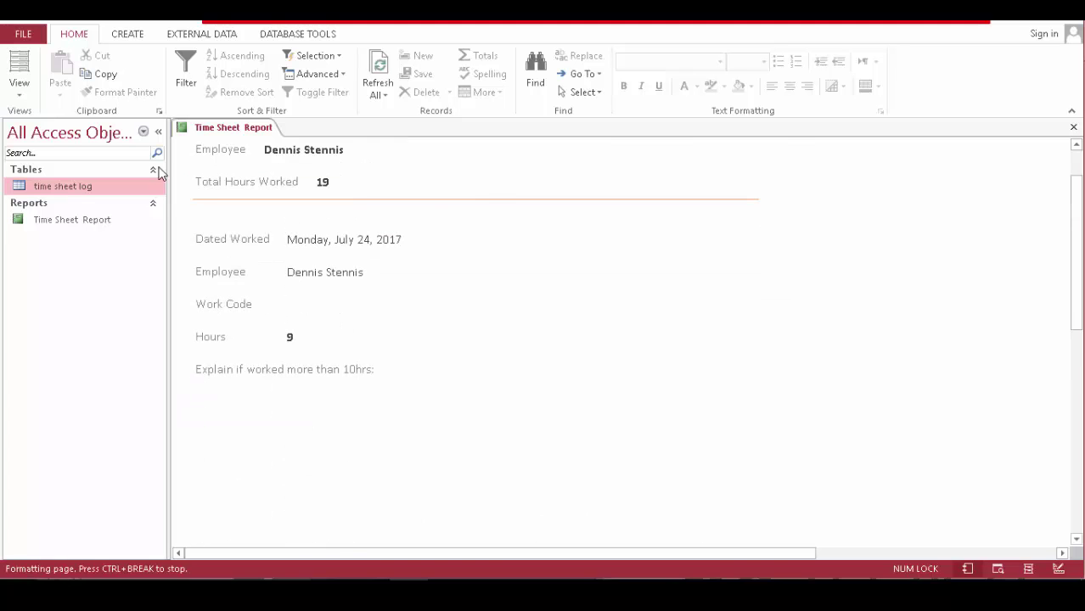
pyautogui.click(19, 68)
pyautogui.click(431, 239)
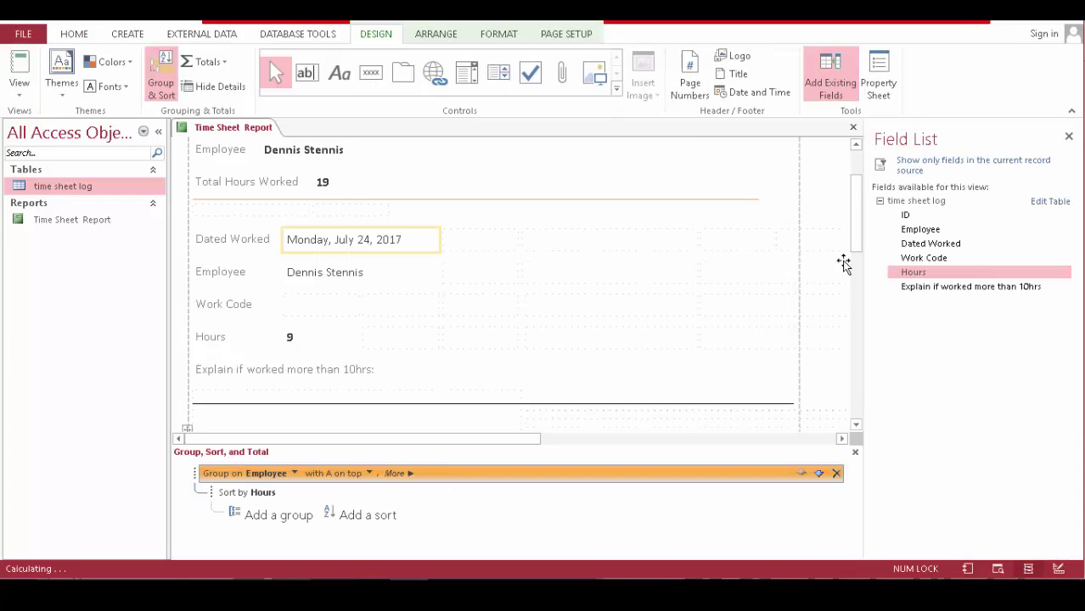
# Add the Work Code field to the Work Code row, split it, and move its label into the label column
pyautogui.moveTo(928, 265); pyautogui.dragTo(586, 306)
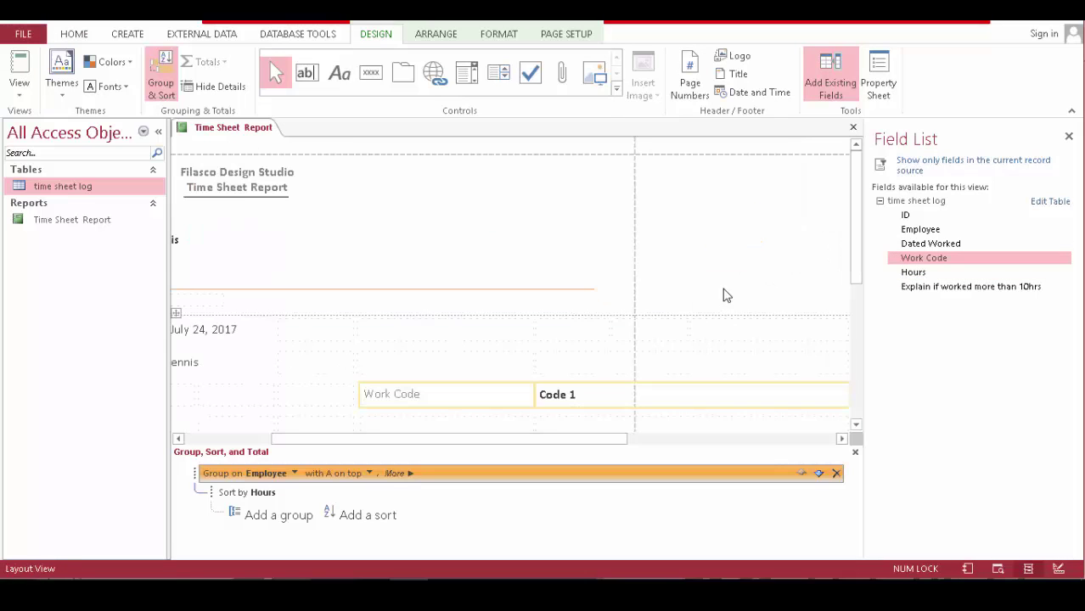
pyautogui.click(473, 366)
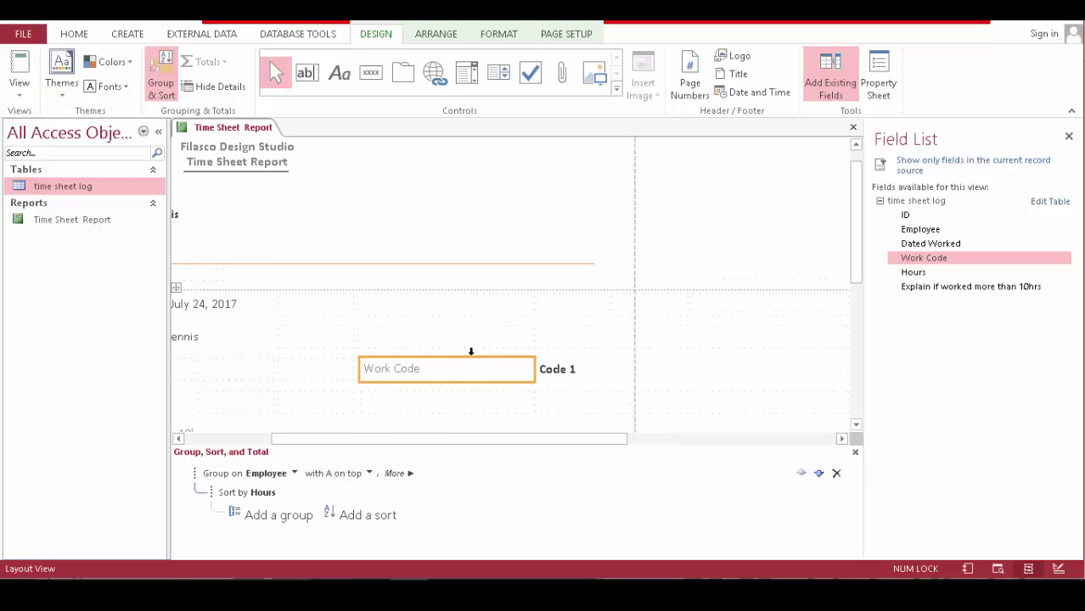
pyautogui.click(449, 38)
pyautogui.click(458, 75)
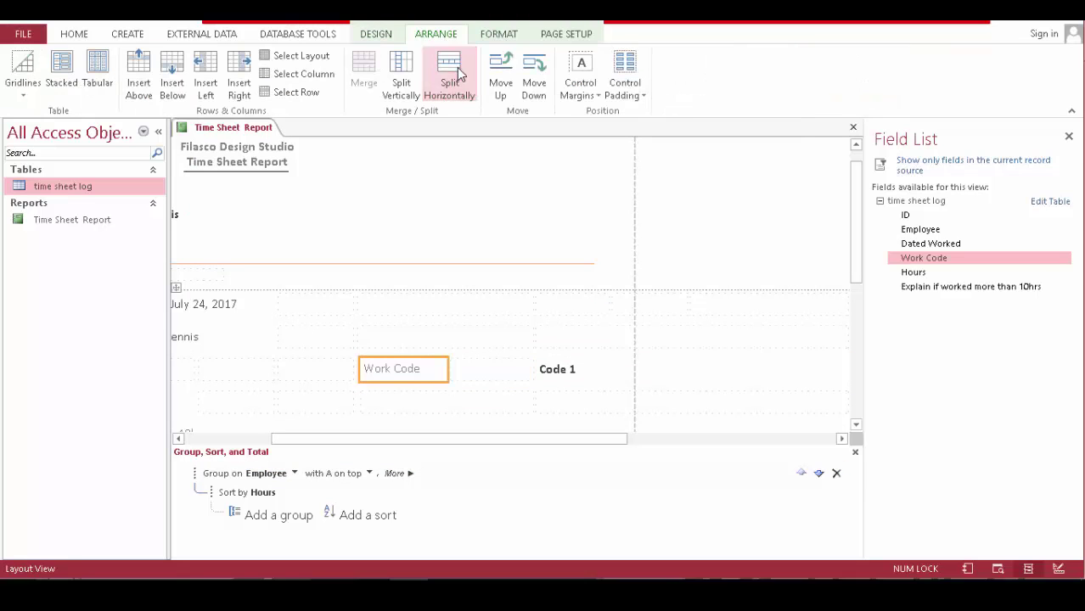
pyautogui.moveTo(615, 447); pyautogui.dragTo(450, 446)
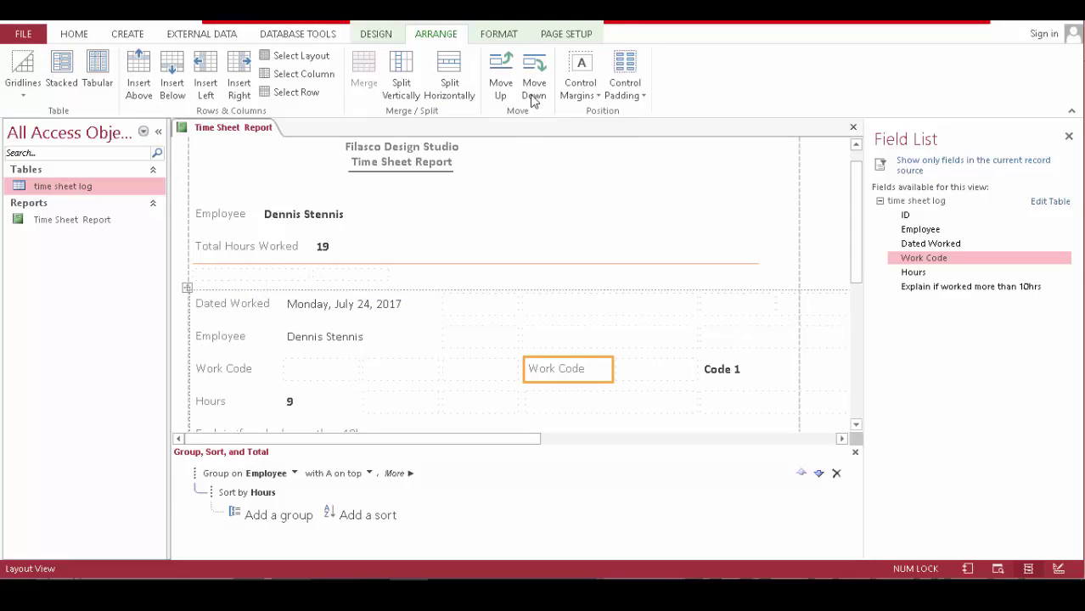
pyautogui.click(247, 375)
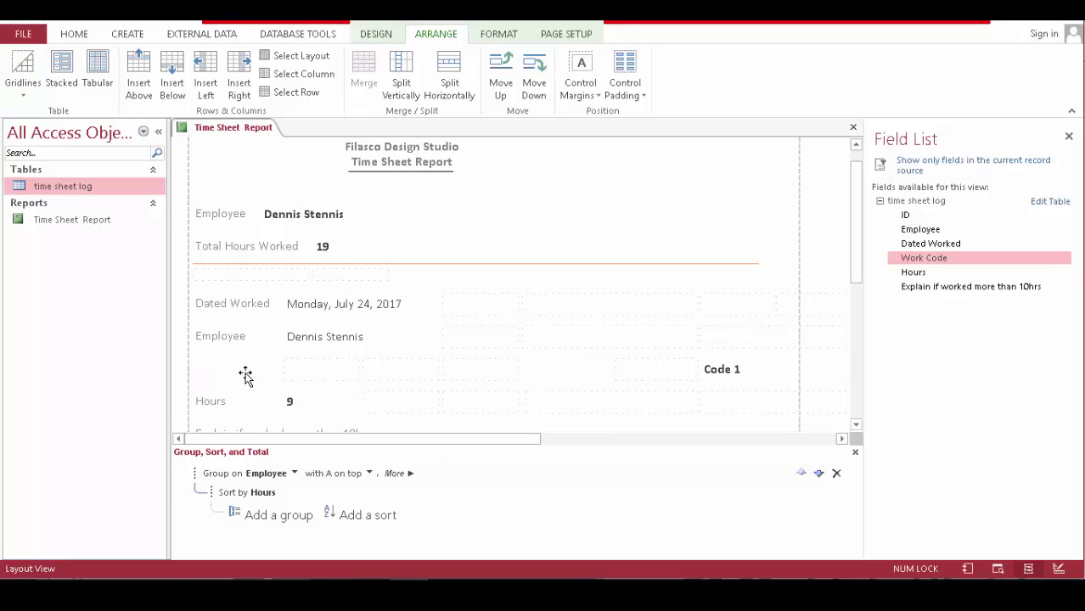
pyautogui.moveTo(246, 375); pyautogui.dragTo(238, 400)
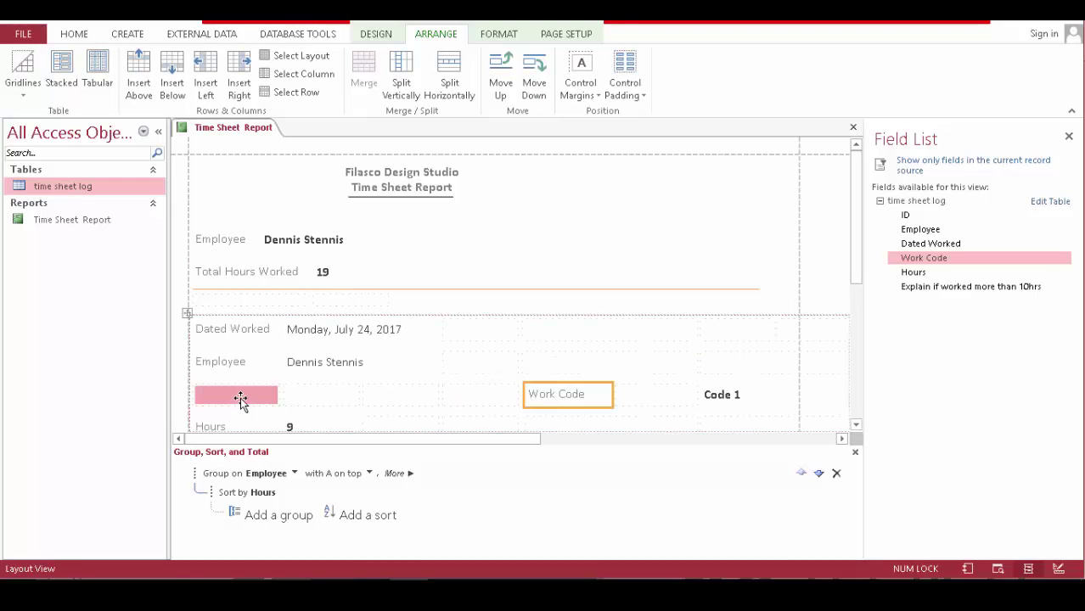
# Place Code 1 beside the Work Code label, merge it with the empty cell, and save the report
pyautogui.click(723, 395)
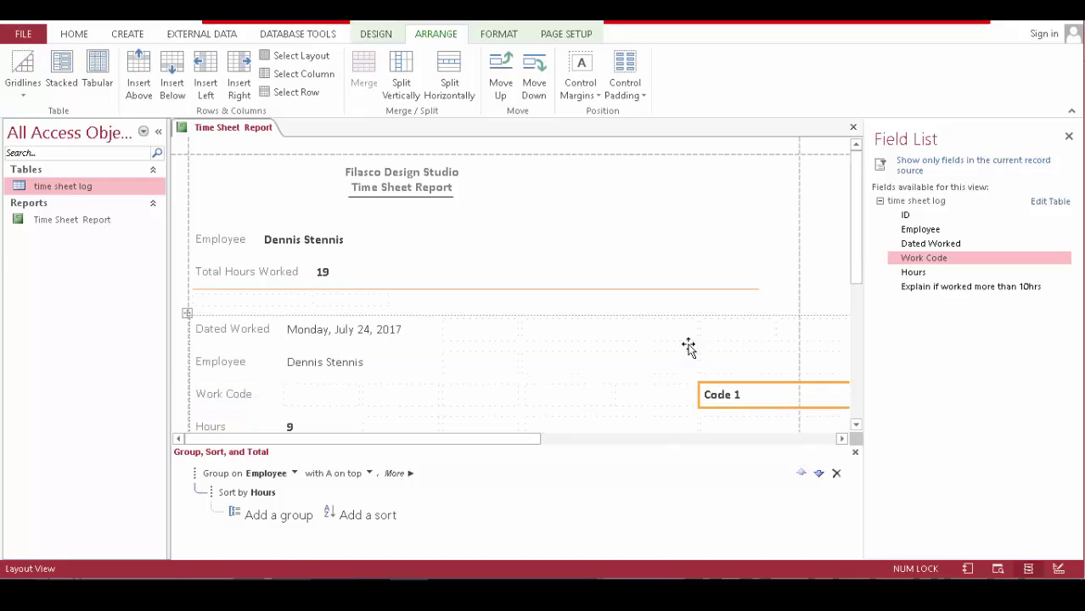
pyautogui.click(451, 72)
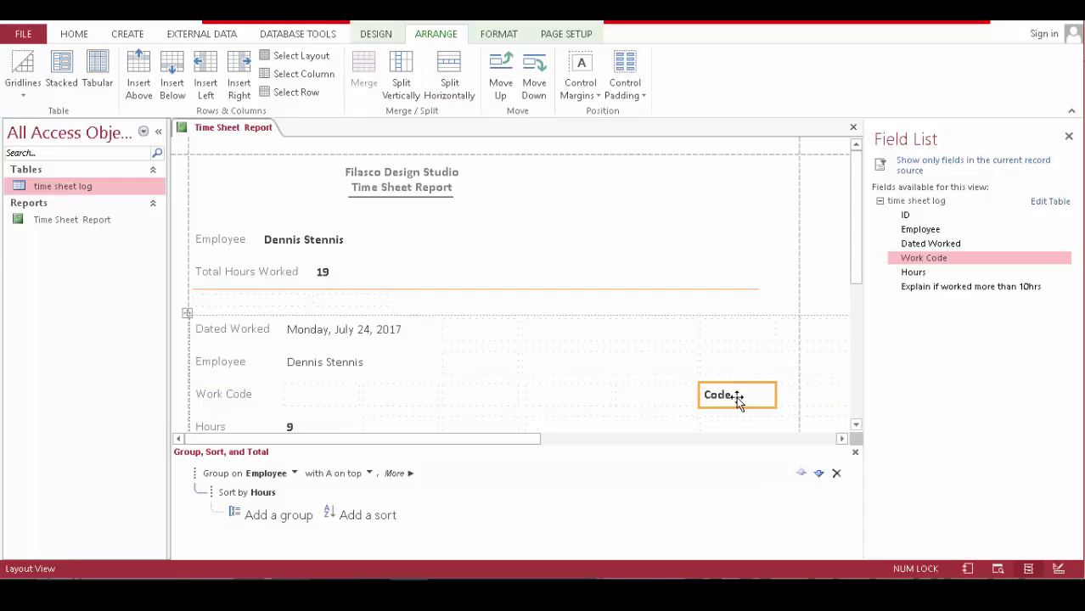
pyautogui.moveTo(735, 396); pyautogui.dragTo(322, 395)
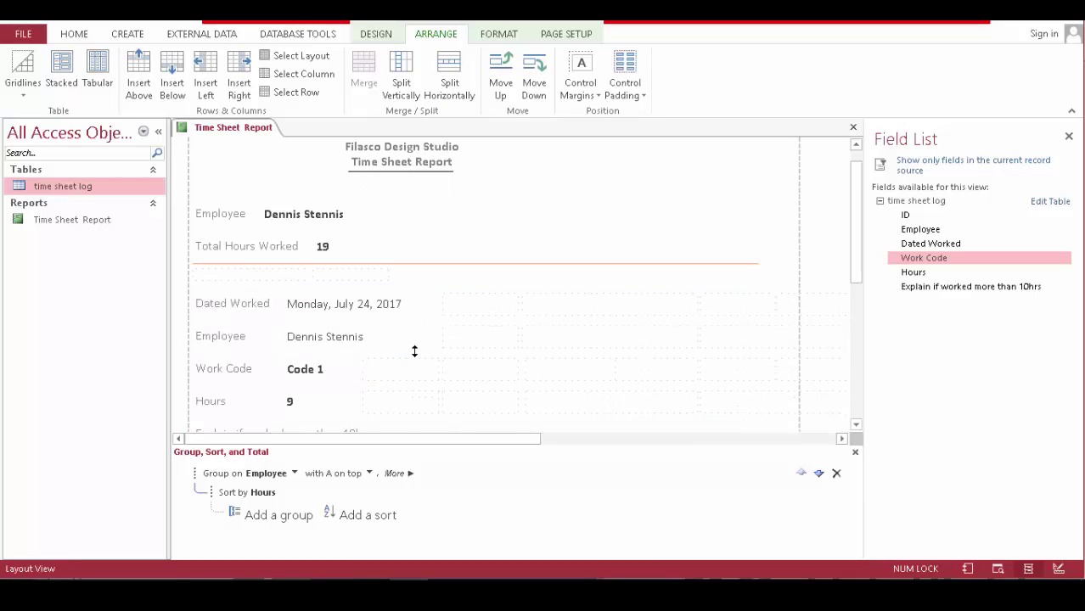
pyautogui.click(409, 365)
pyautogui.click(446, 83)
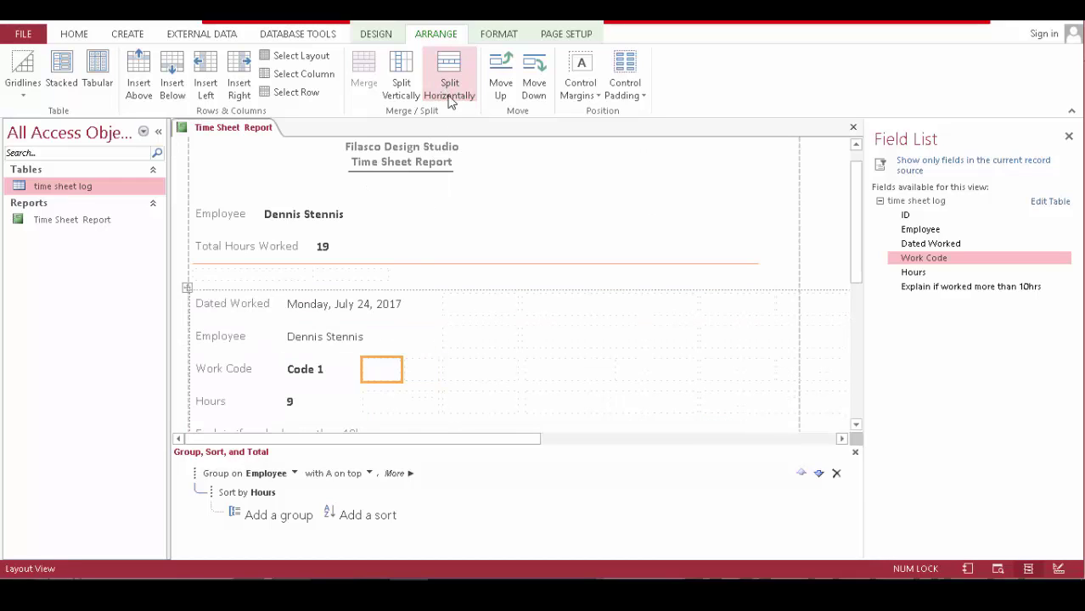
pyautogui.click(323, 378)
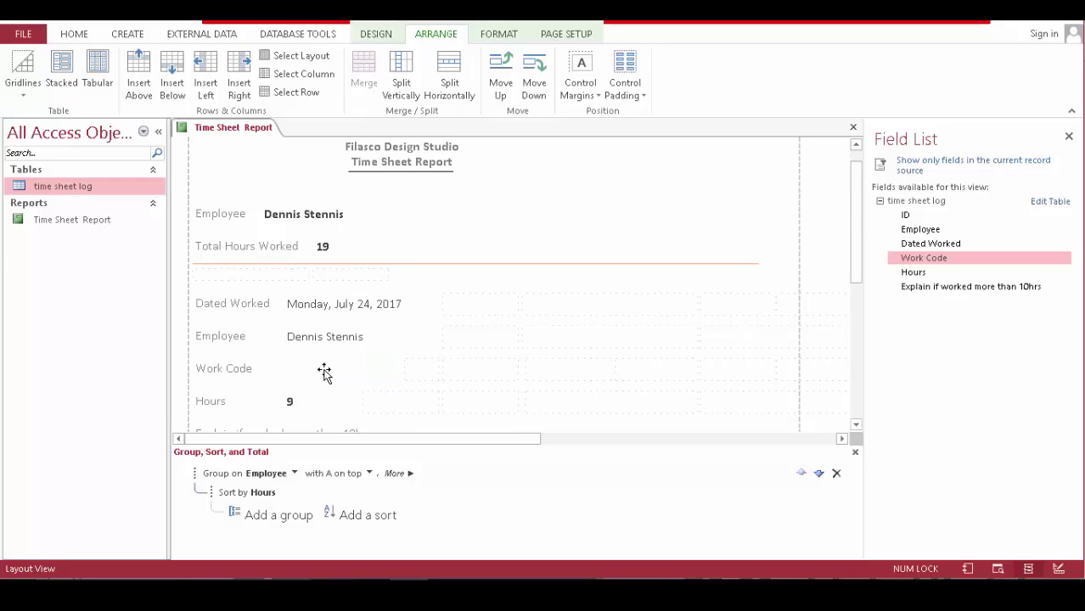
pyautogui.keyDown('shift'); pyautogui.click(381, 369); pyautogui.keyUp('shift')
pyautogui.click(364, 83)
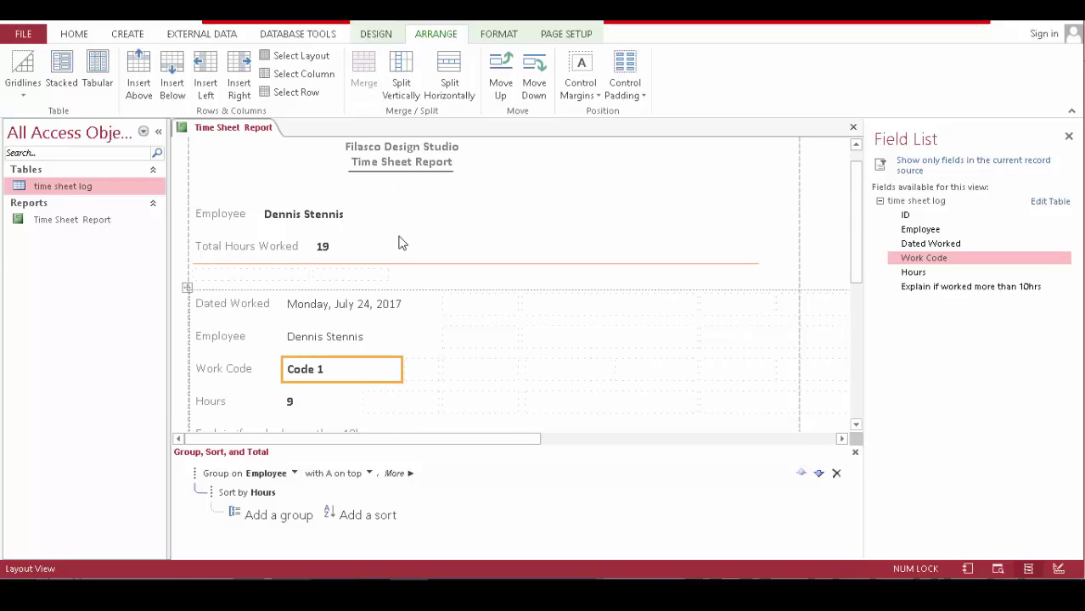
pyautogui.rightClick(231, 130)
pyautogui.click(268, 140)
# Switch to Report View and scroll through records showing Code 1 and Admin task
pyautogui.click(67, 35)
pyautogui.click(19, 64)
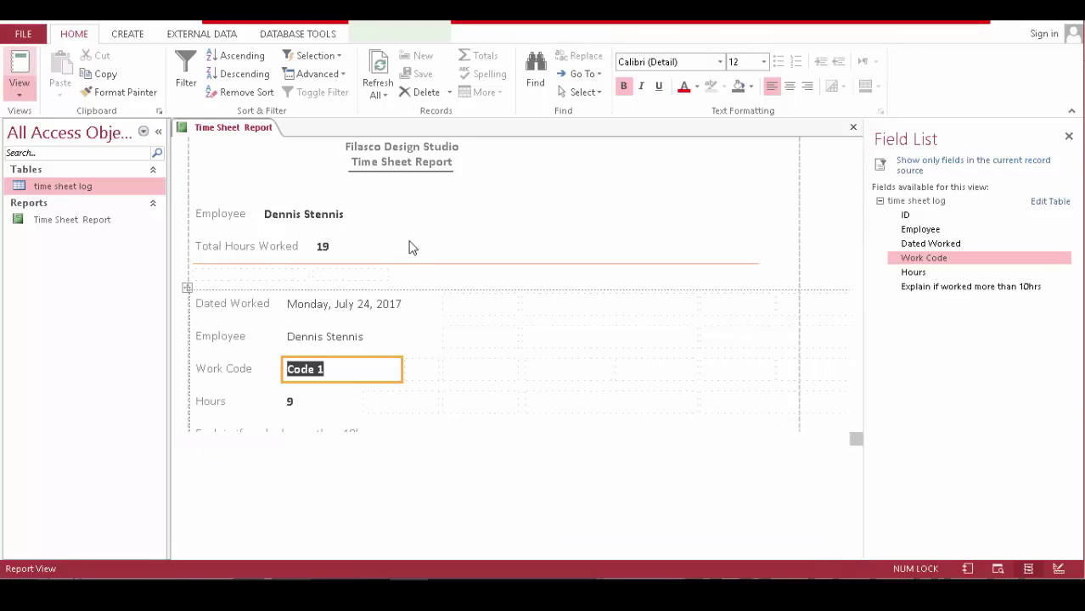
pyautogui.scroll(-5, 476, 259)
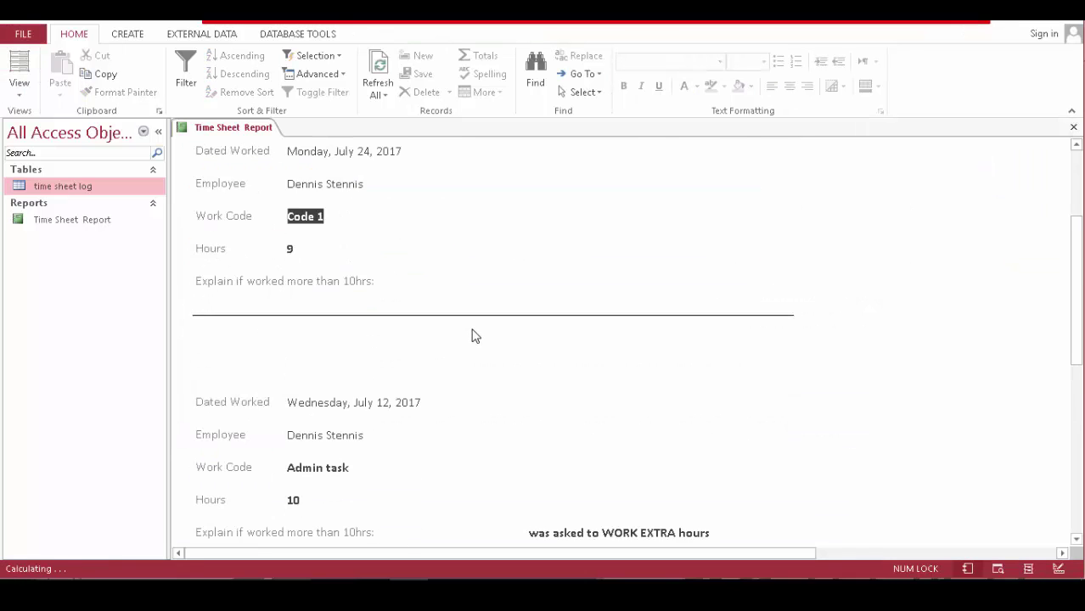
pyautogui.scroll(-2, 475, 334)
pyautogui.scroll(-3, 477, 333)
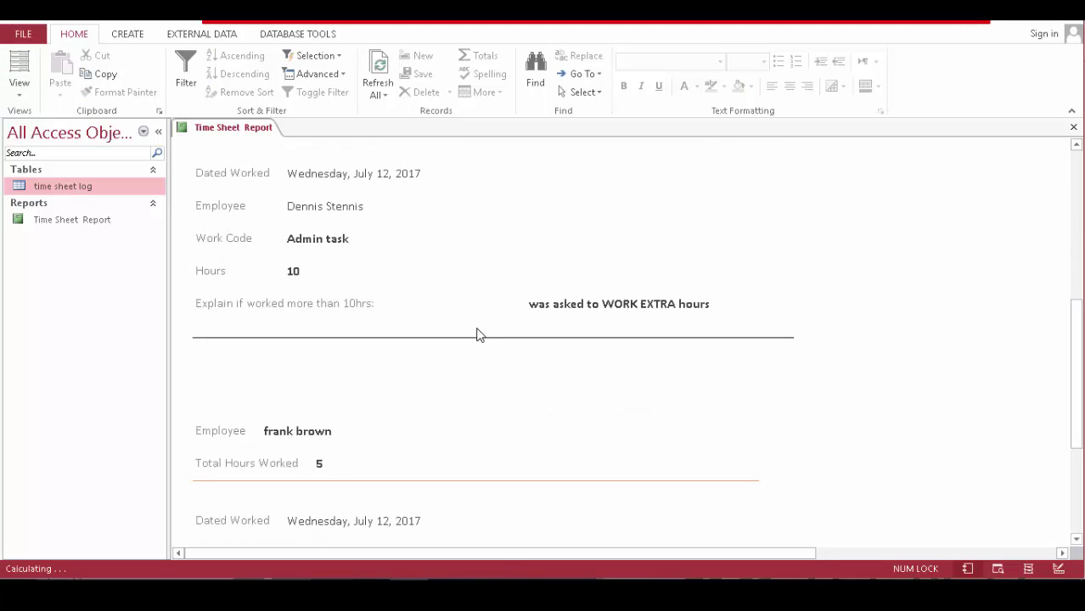
pyautogui.scroll(-4, 477, 333)
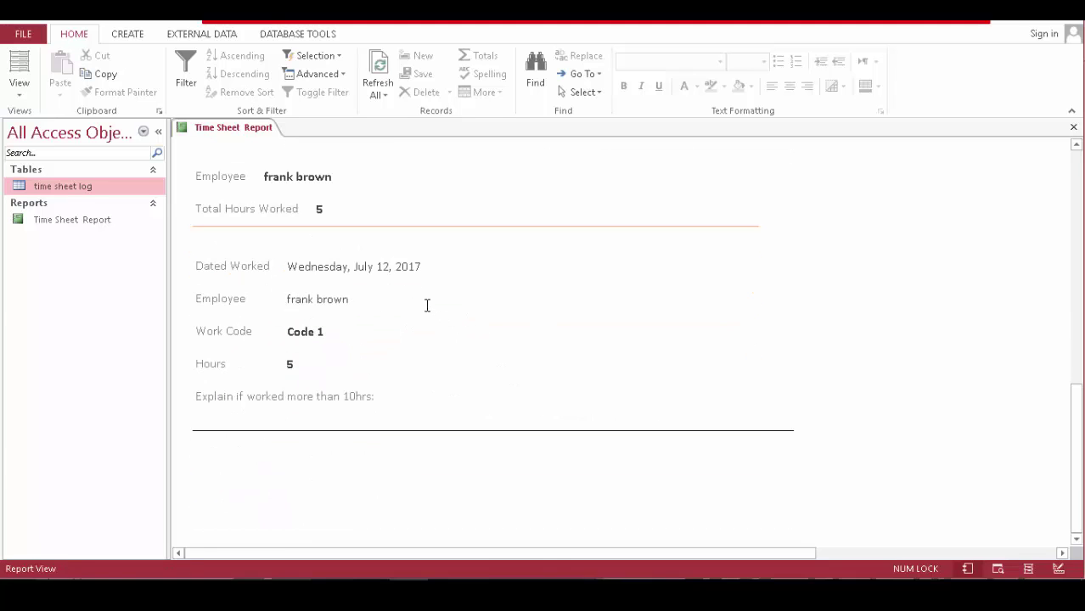
pyautogui.scroll(2, 302, 176)
pyautogui.scroll(5, 304, 177)
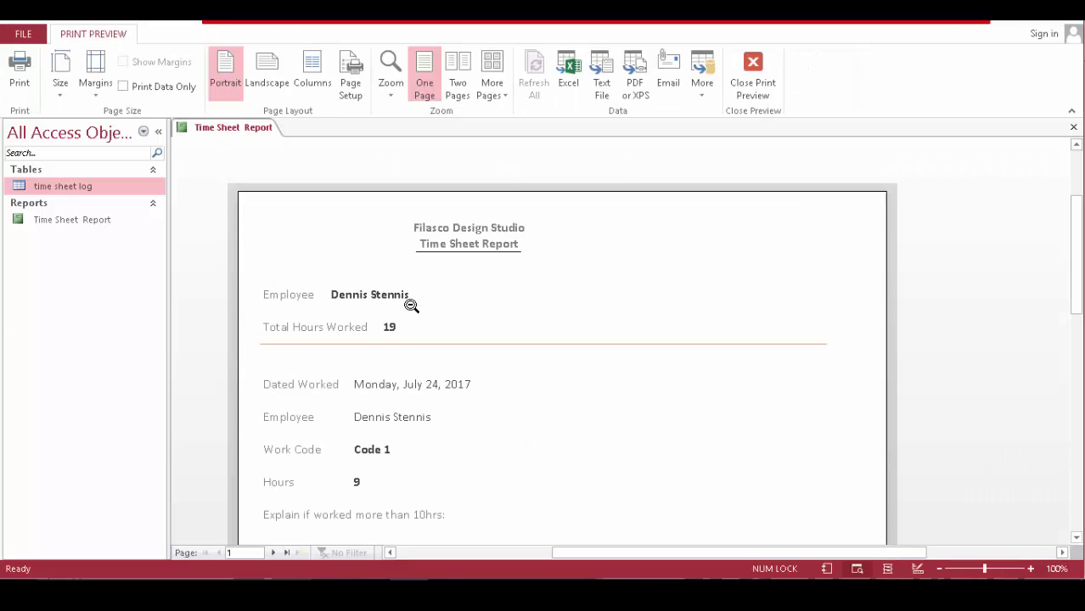
pyautogui.scroll(-1, 415, 305)
pyautogui.scroll(-1, 446, 299)
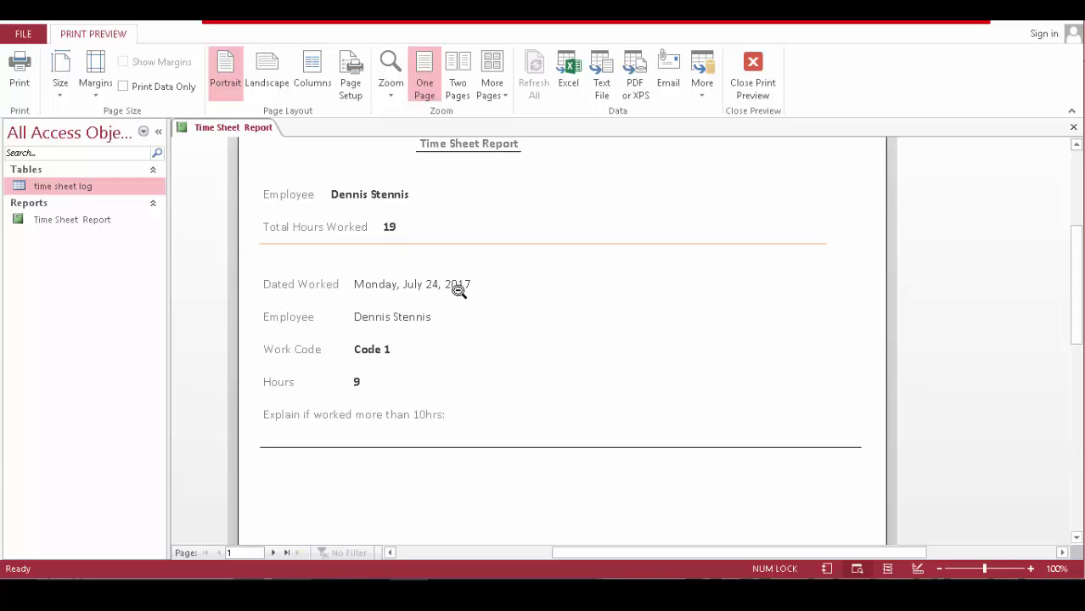
pyautogui.click(274, 552)
pyautogui.click(274, 552)
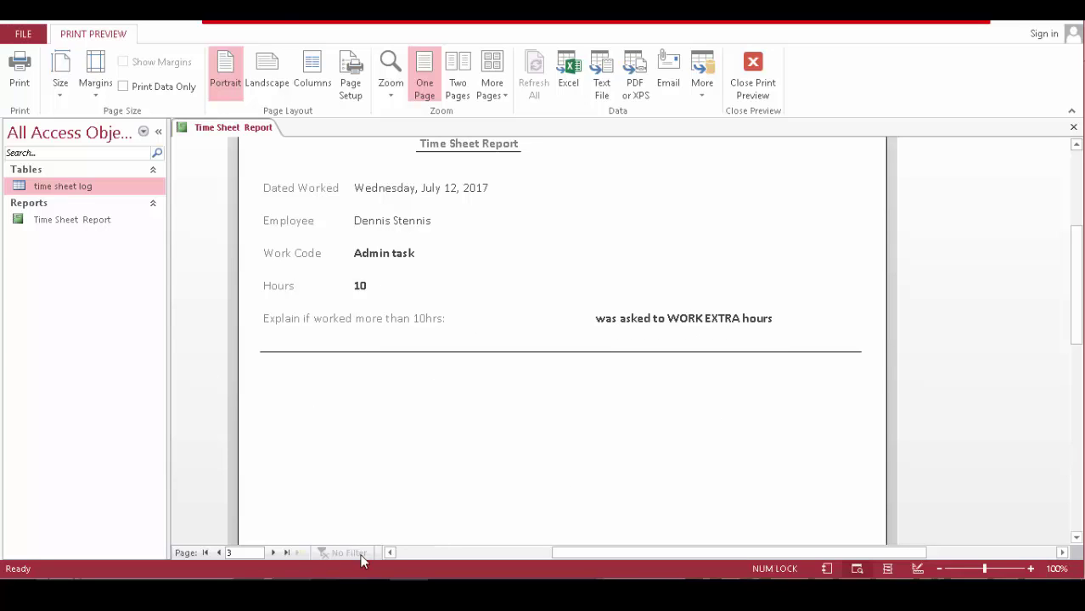
pyautogui.click(271, 553)
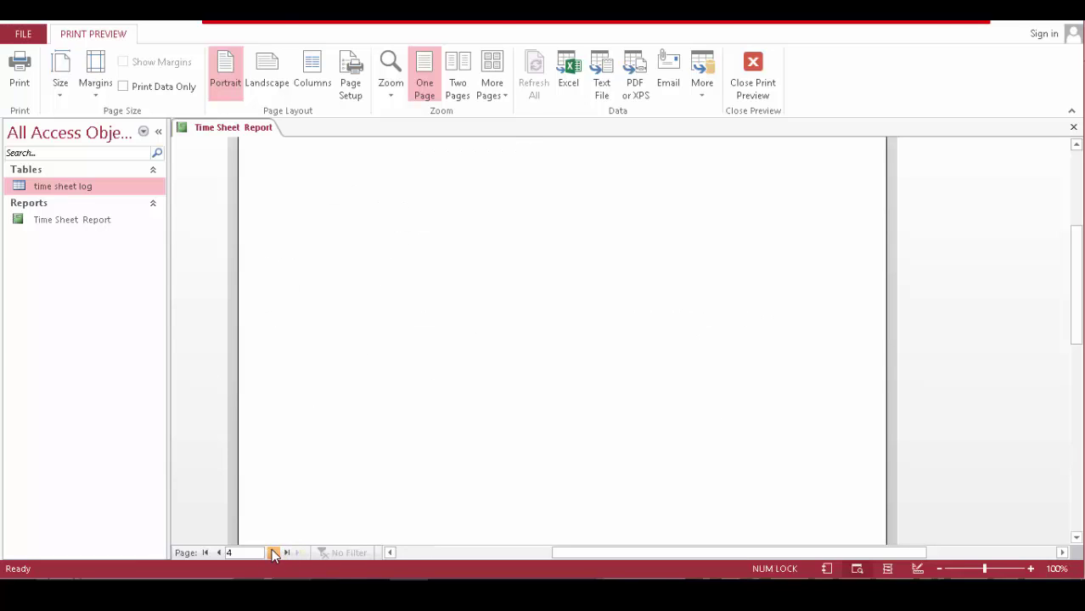
pyautogui.click(271, 553)
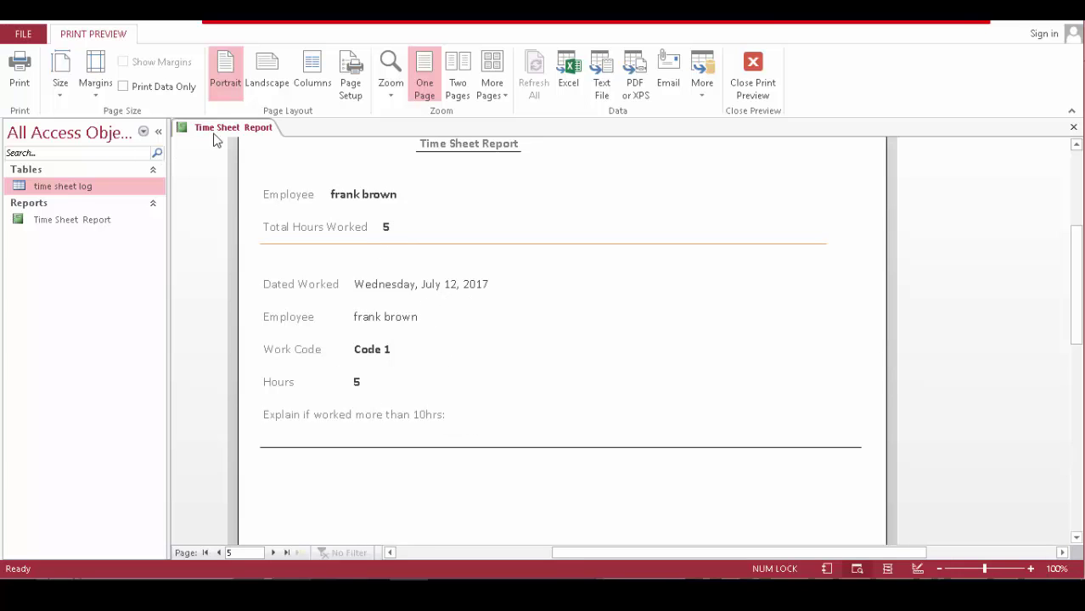
pyautogui.doubleClick(87, 186)
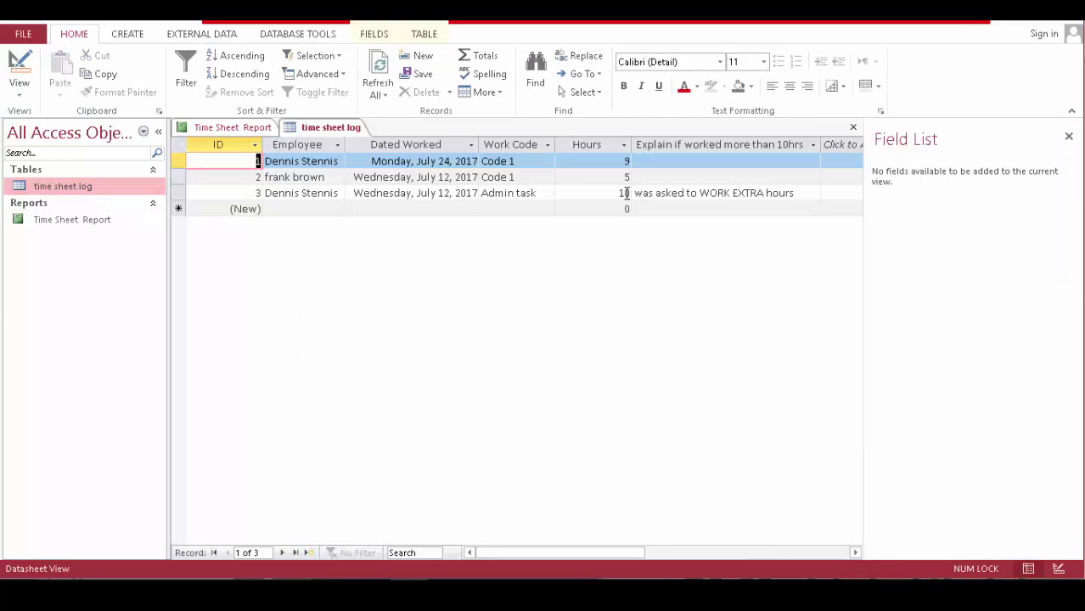
# Move past record 3's Hours value, then close all open objects
pyautogui.click(630, 193)
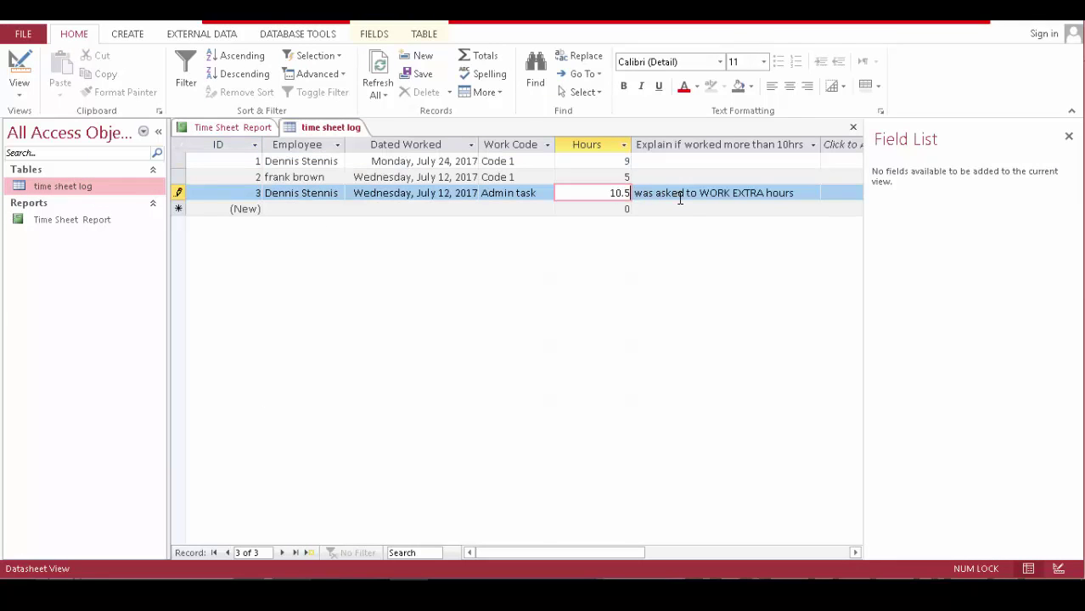
pyautogui.press('Tab')
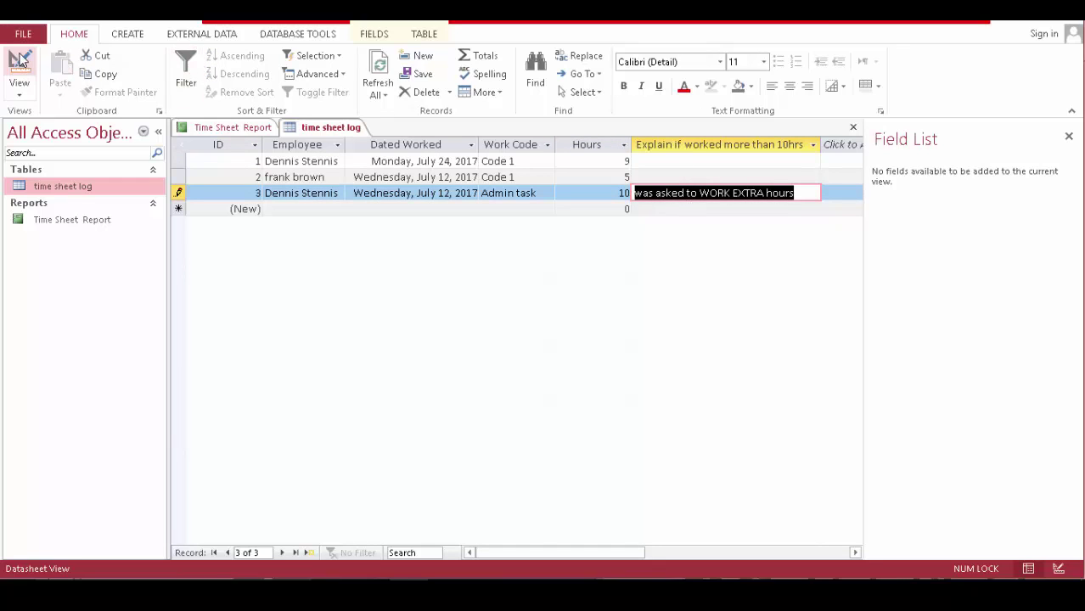
pyautogui.rightClick(344, 133)
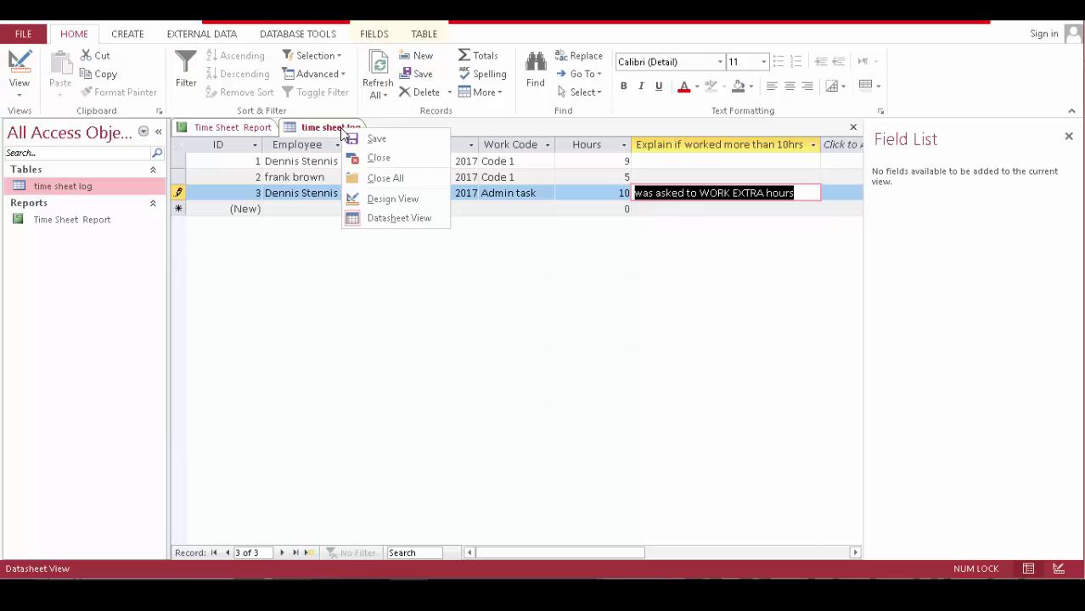
pyautogui.click(383, 176)
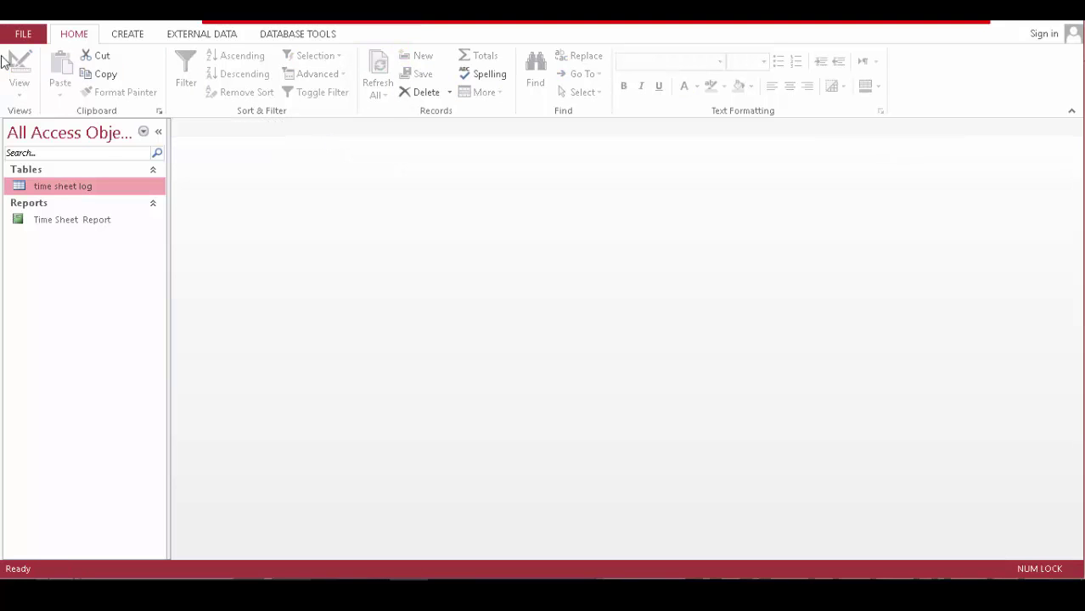
# In time sheet log's Design View, give Hours 2 decimal places and General Number format
pyautogui.doubleClick(82, 187)
pyautogui.click(18, 69)
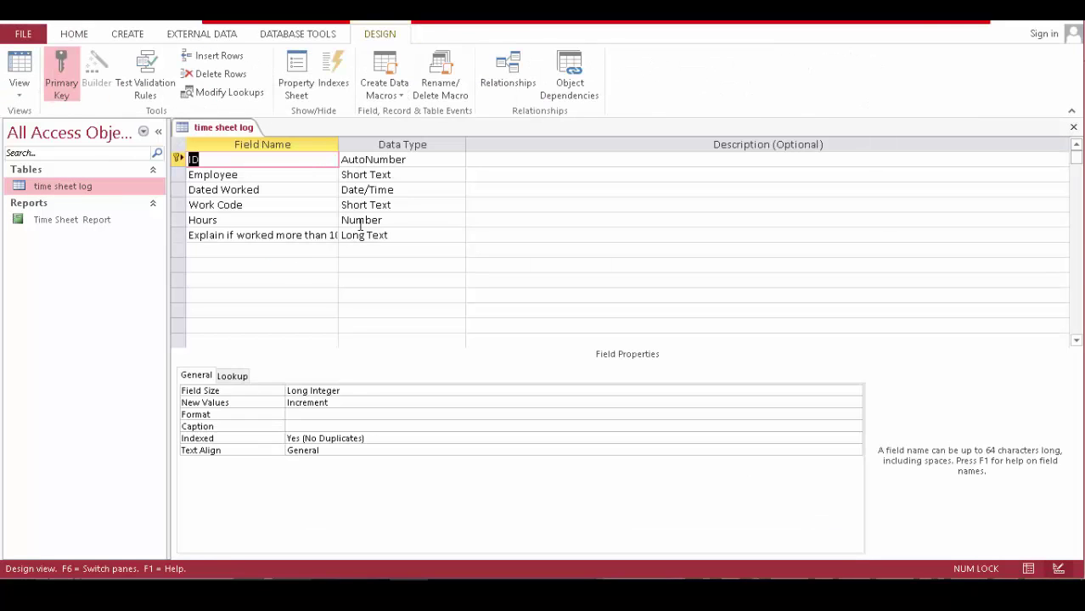
pyautogui.click(402, 220)
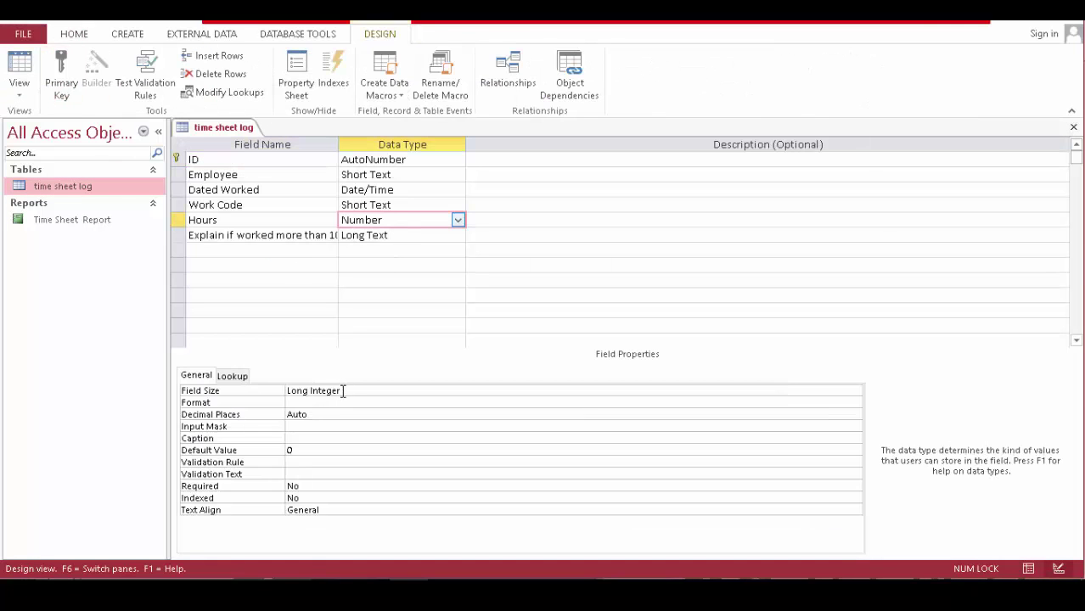
pyautogui.click(394, 392)
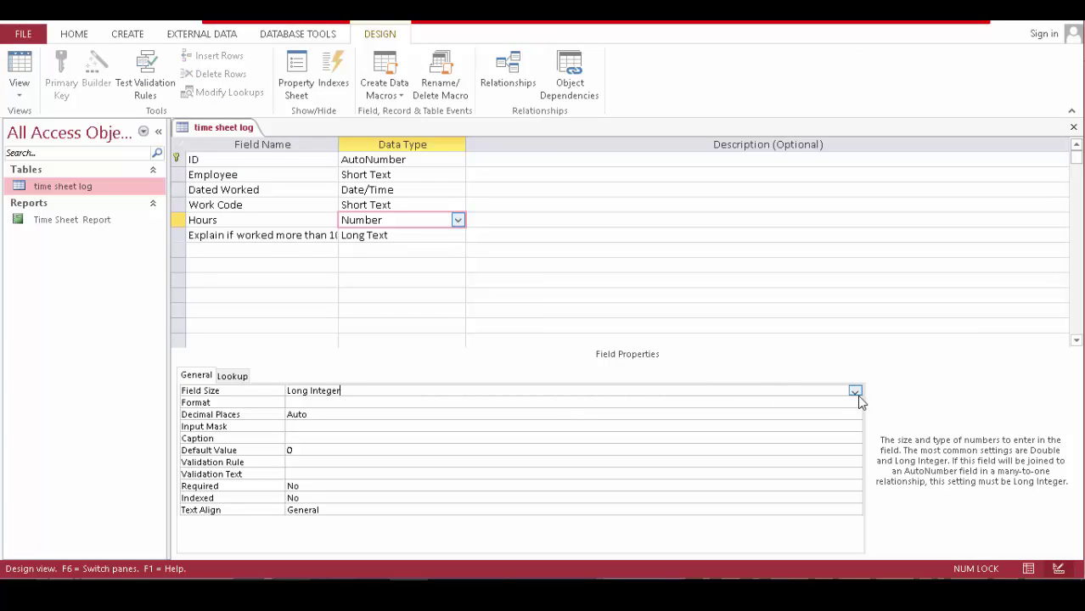
pyautogui.click(311, 416)
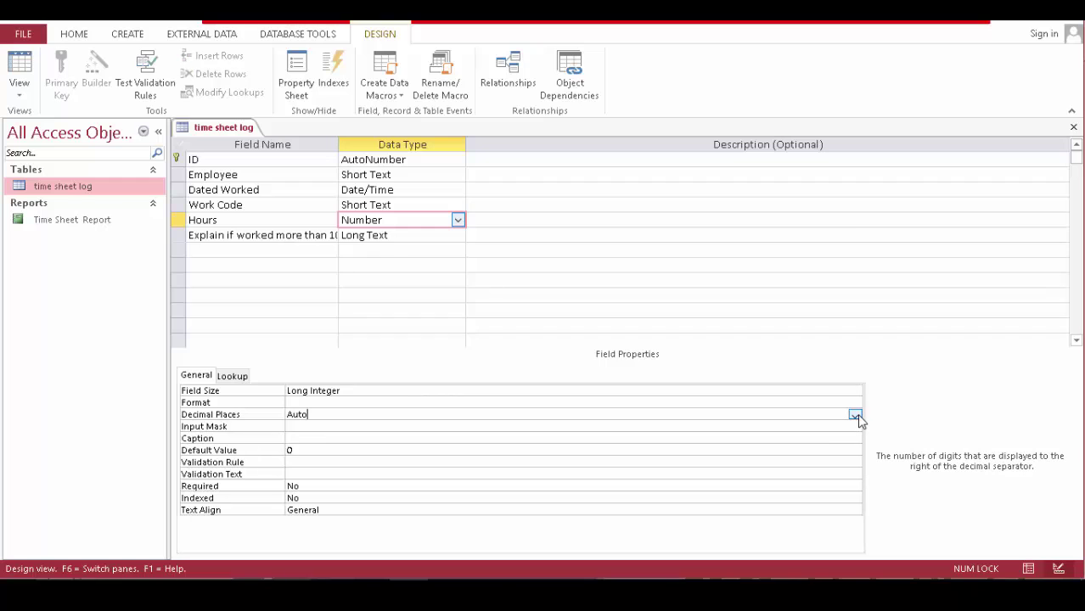
pyautogui.click(855, 416)
pyautogui.press('Escape')
pyautogui.write('2')
pyautogui.click(311, 402)
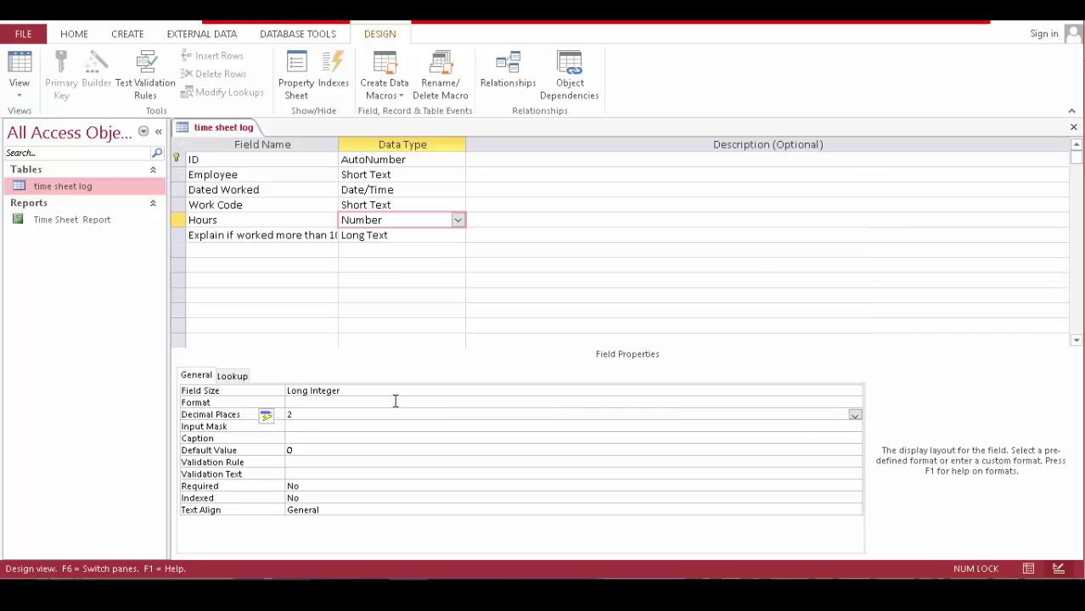
pyautogui.click(856, 405)
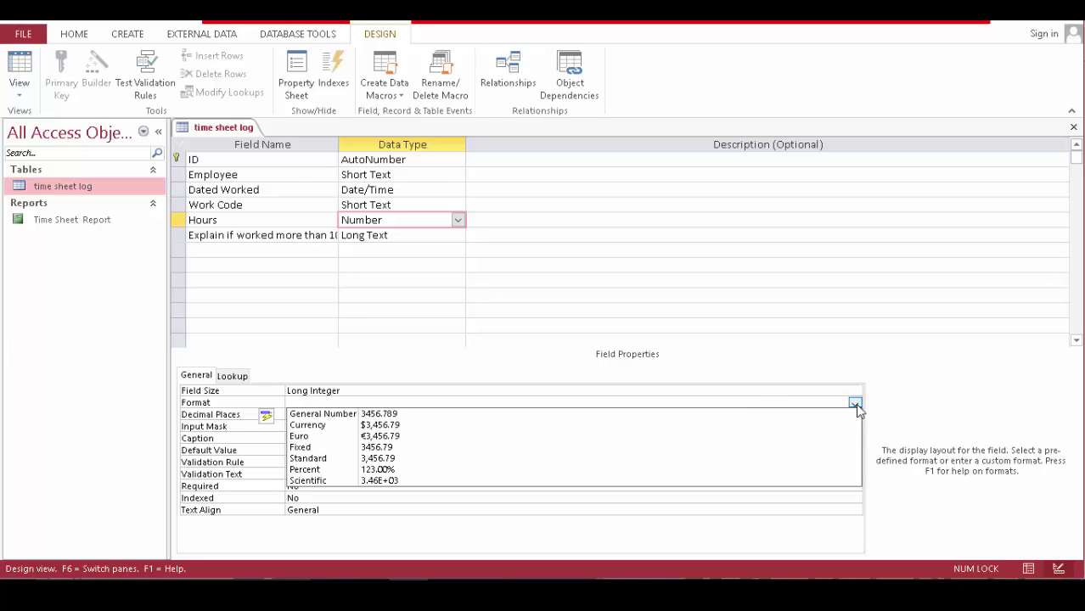
pyautogui.click(711, 416)
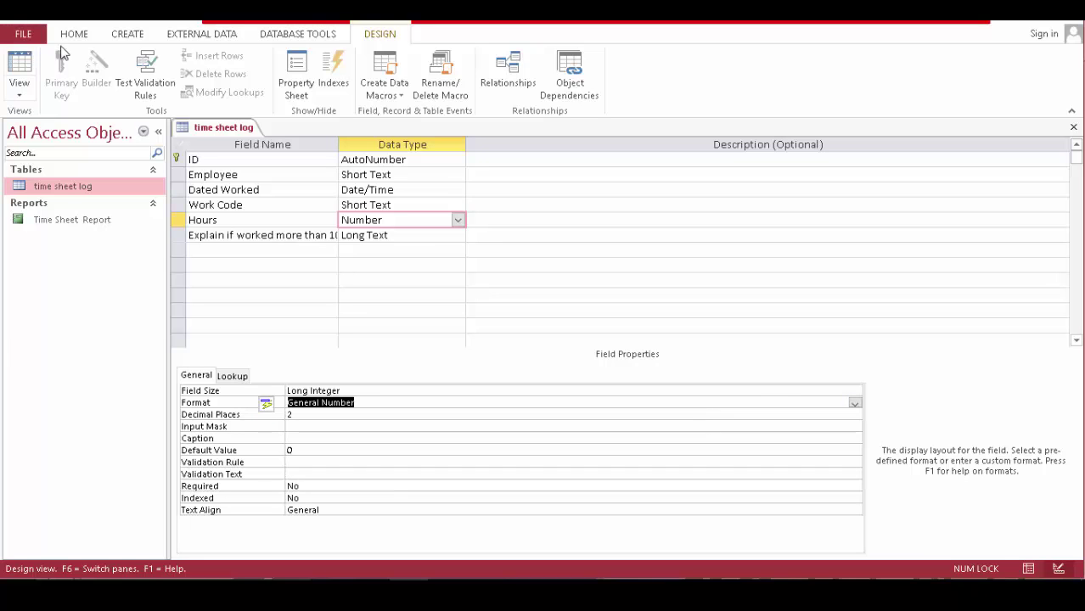
# Close the time sheet log table design
pyautogui.rightClick(226, 127)
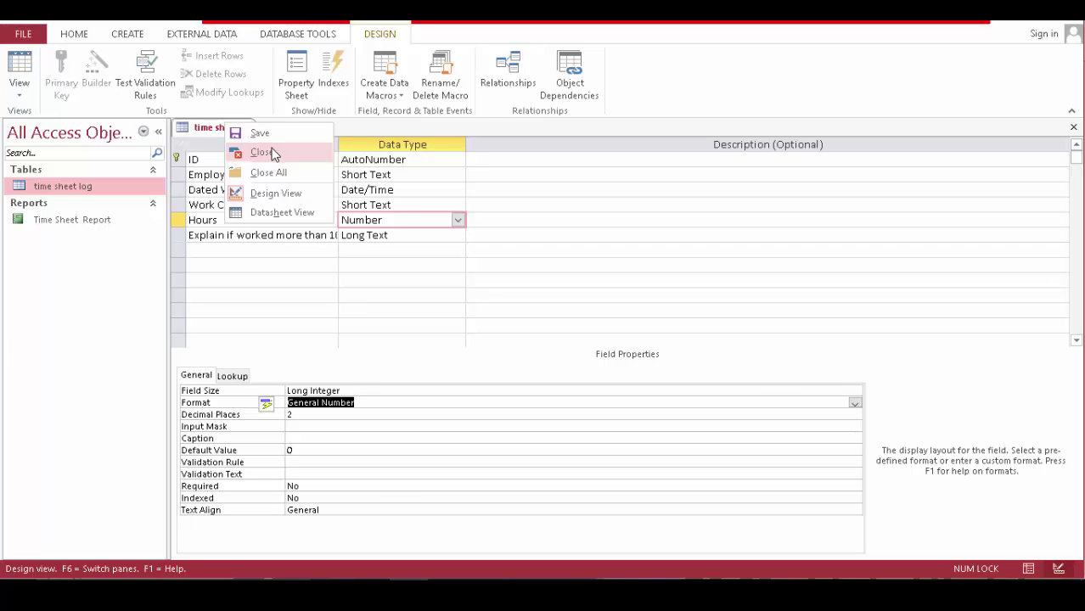
pyautogui.click(231, 131)
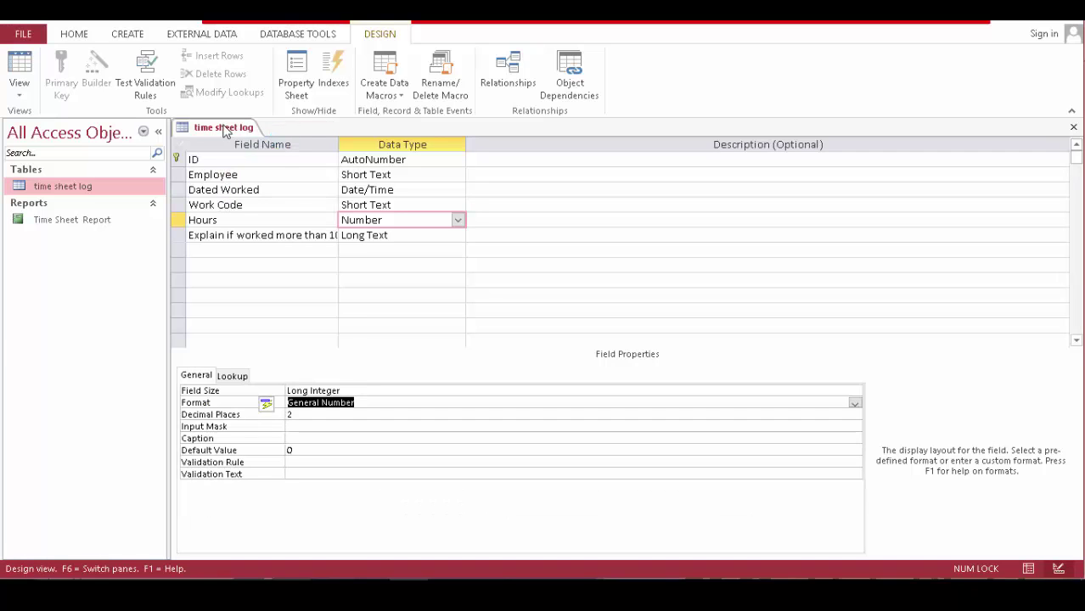
pyautogui.rightClick(227, 130)
pyautogui.click(279, 156)
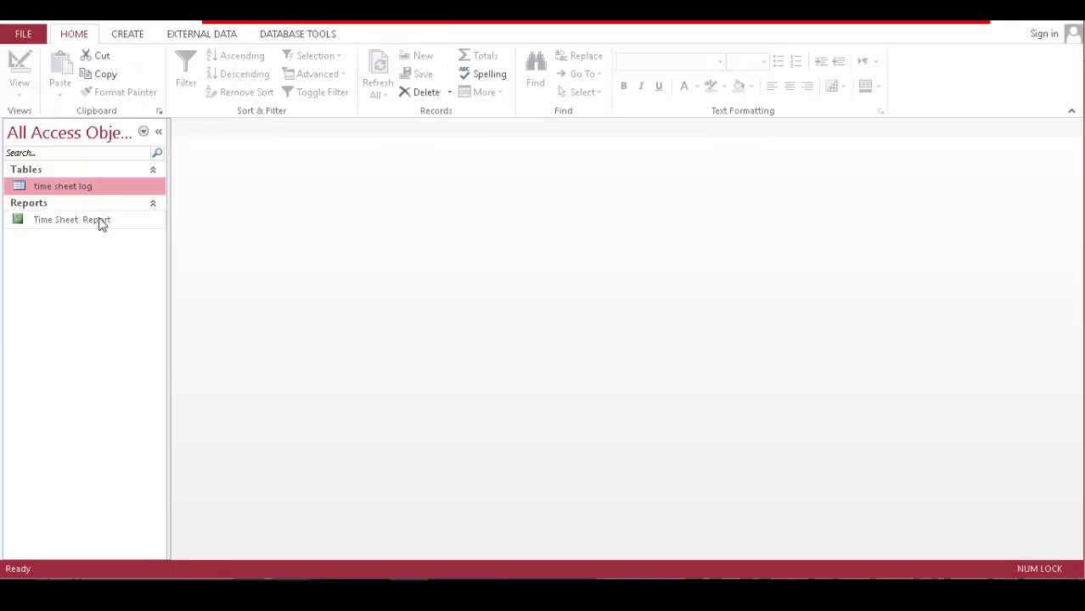
# Reopen time sheet log, confirm record 3's Hours reads 10, and return to Design View
pyautogui.doubleClick(78, 184)
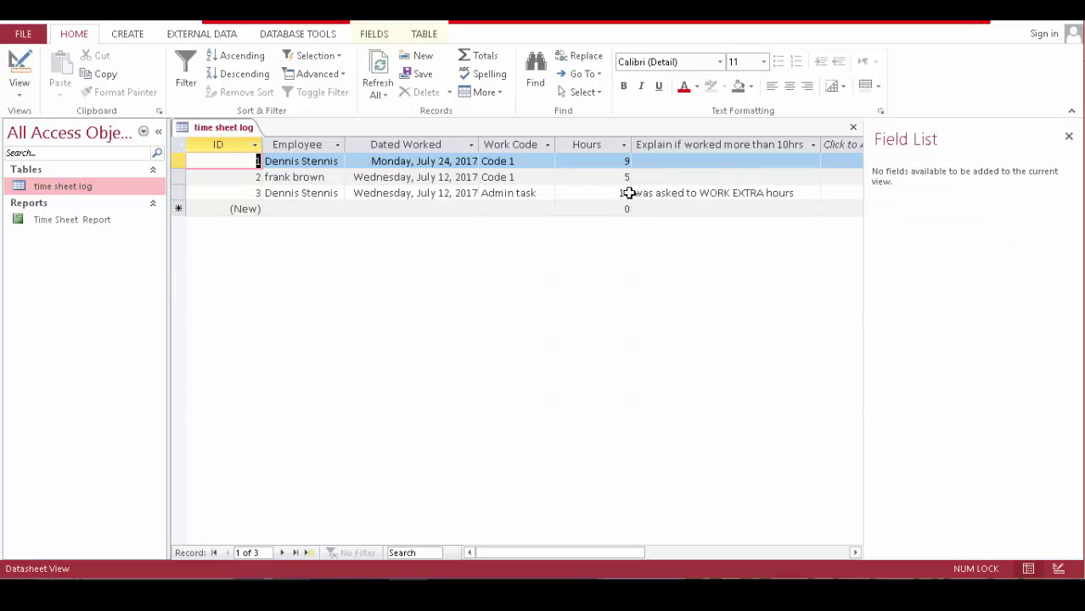
pyautogui.click(628, 193)
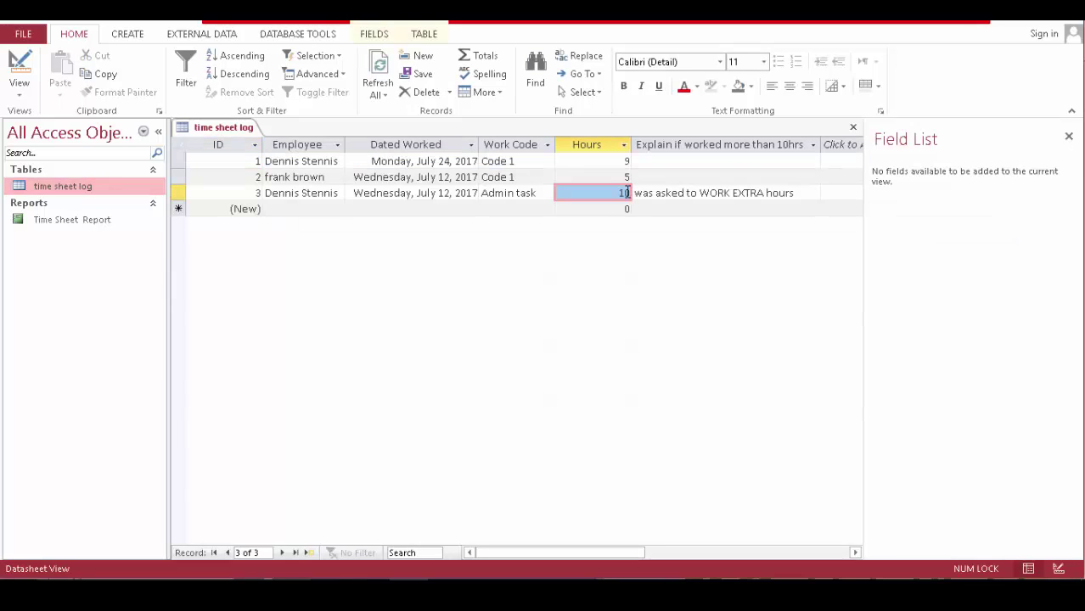
pyautogui.click(637, 199)
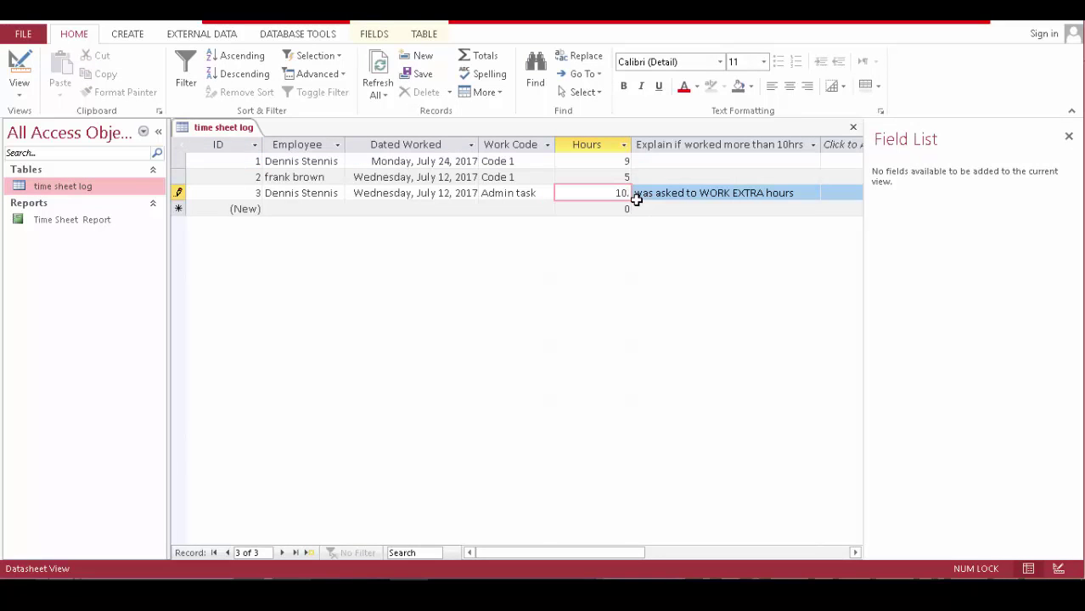
pyautogui.hotkey('ctrl', 'z')
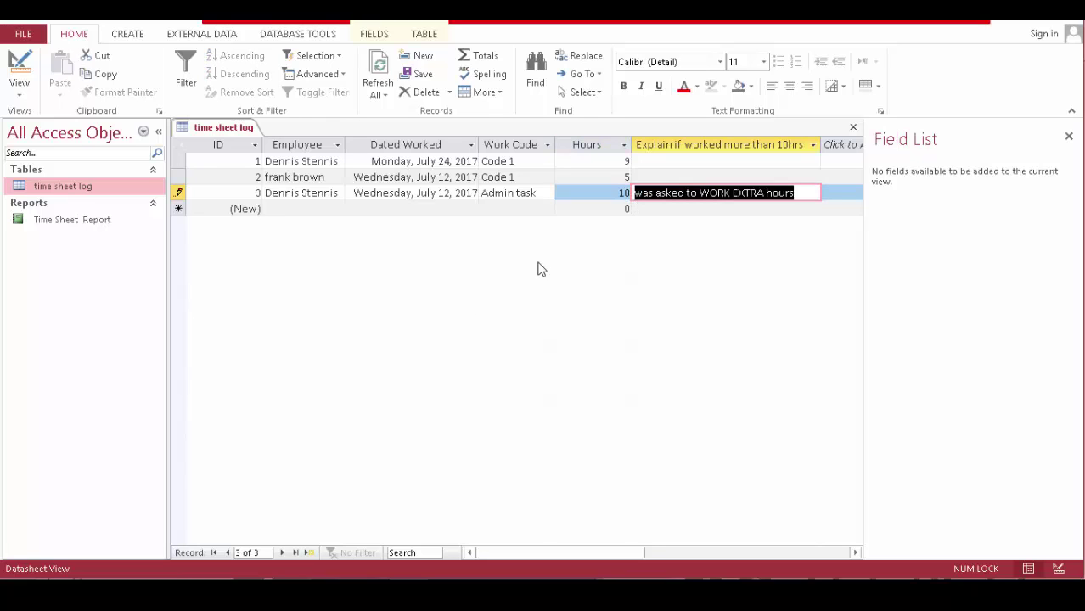
pyautogui.click(18, 68)
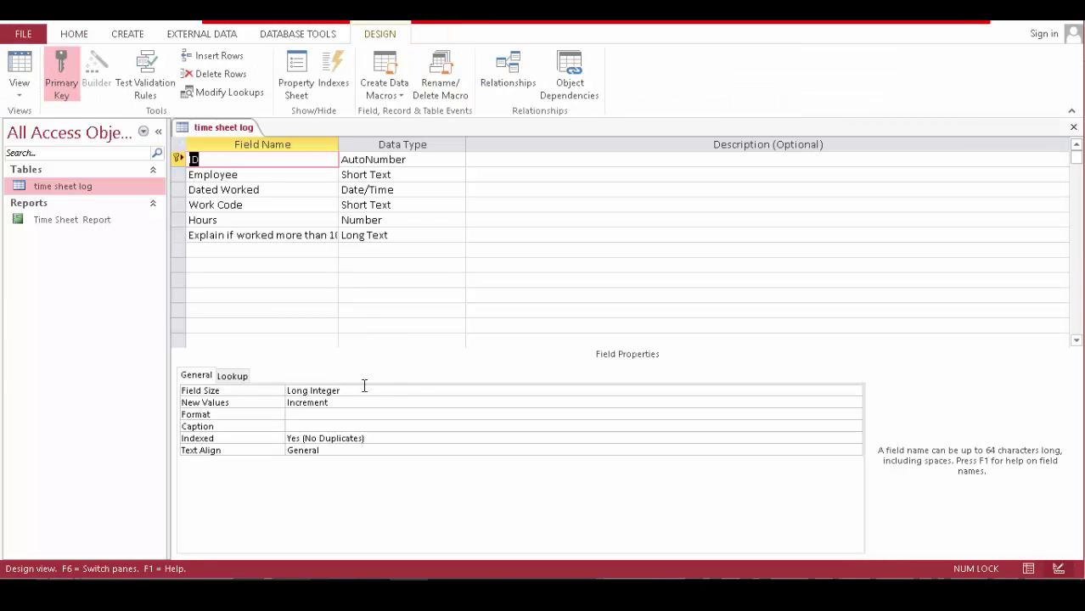
# Change the Hours field size from Long Integer to Single
pyautogui.click(355, 390)
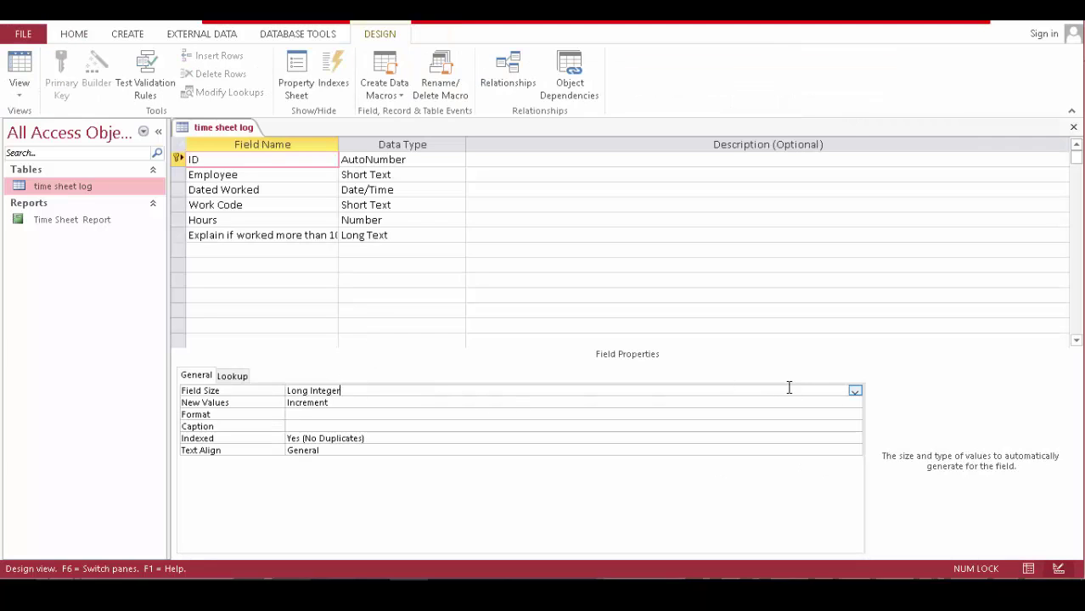
pyautogui.click(434, 219)
pyautogui.click(347, 392)
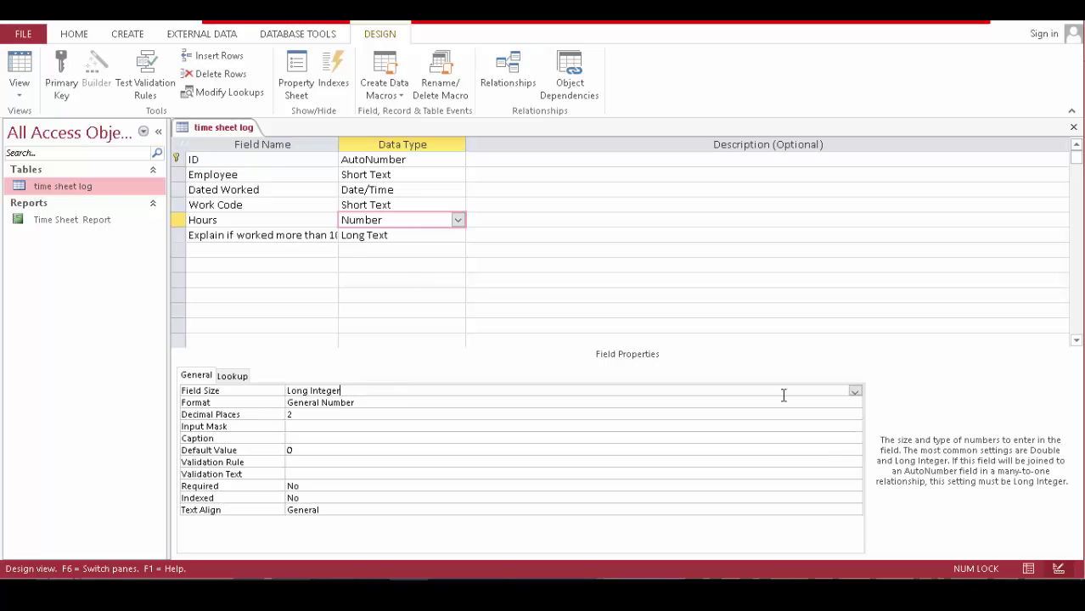
pyautogui.click(855, 392)
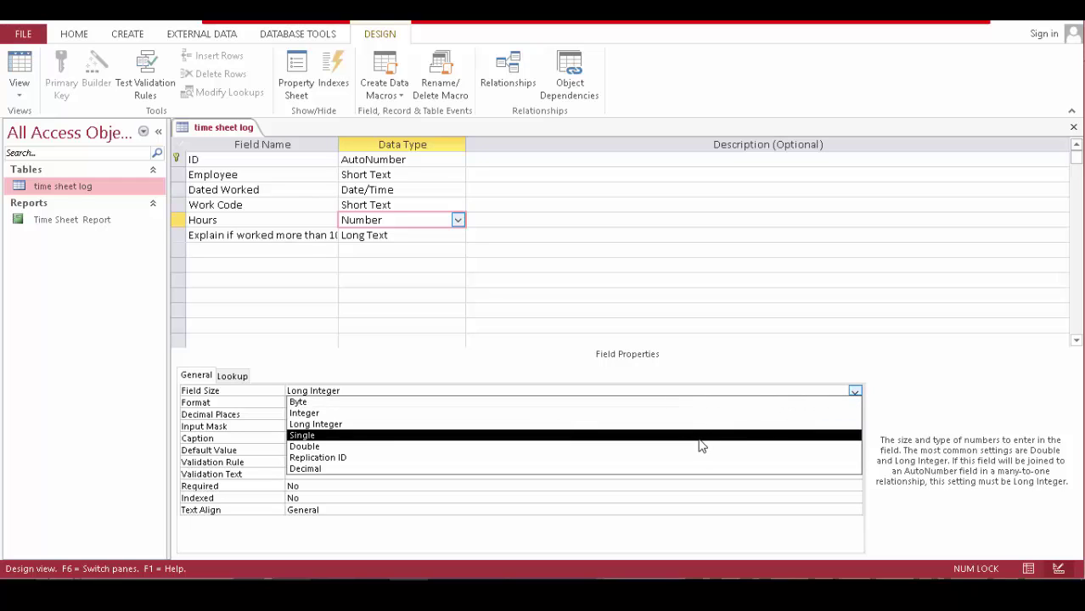
pyautogui.click(646, 435)
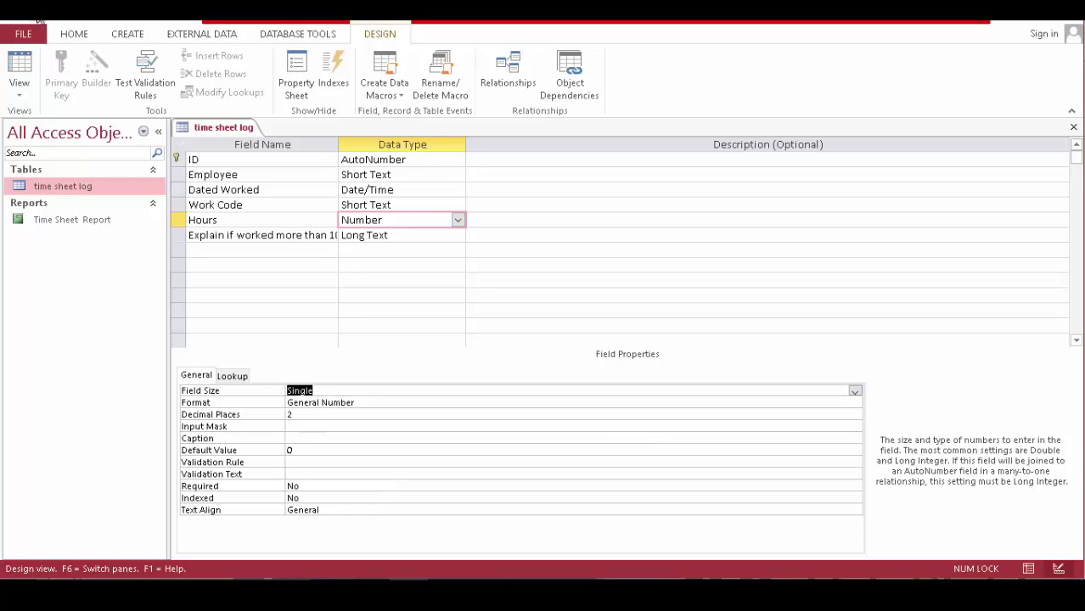
# Save the Hours field design change and switch back to Datasheet View
pyautogui.rightClick(231, 127)
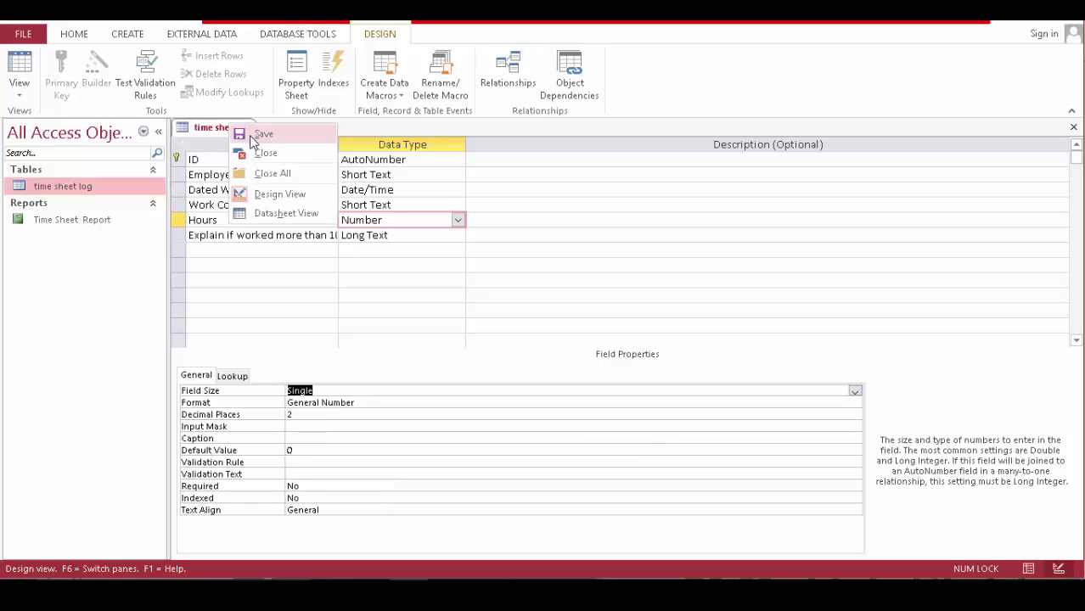
pyautogui.click(257, 136)
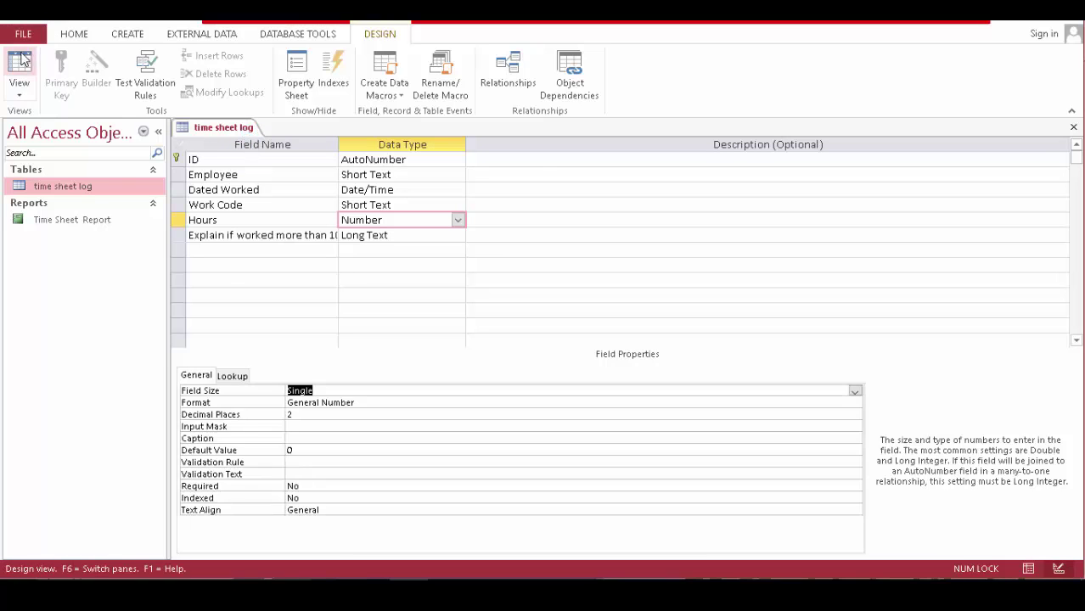
pyautogui.click(20, 61)
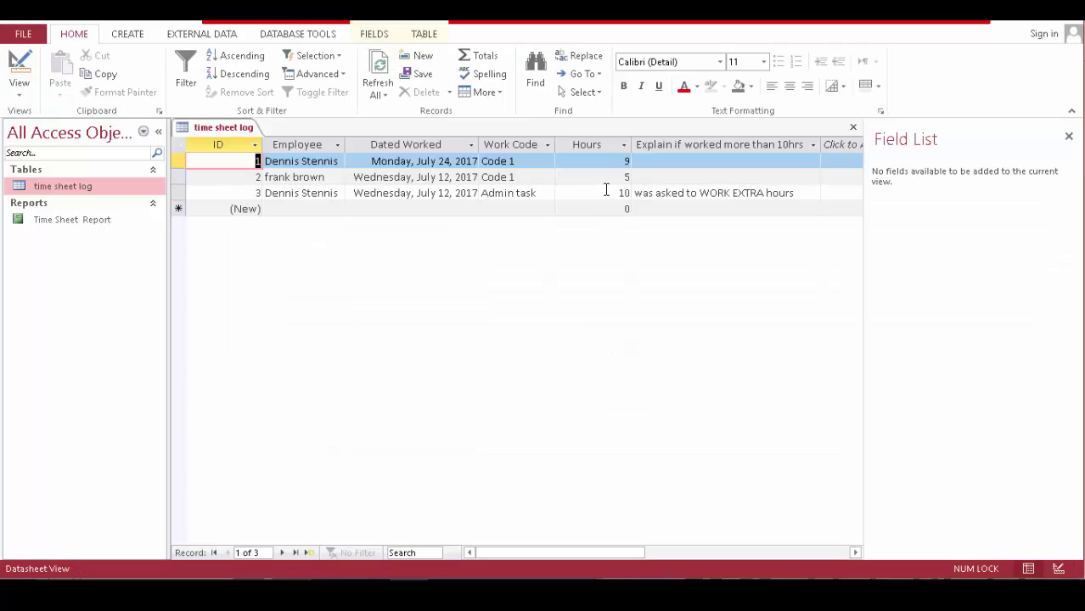
# Enter 10.5 as record 3's Hours and save the table
pyautogui.doubleClick(625, 192)
pyautogui.write('10')
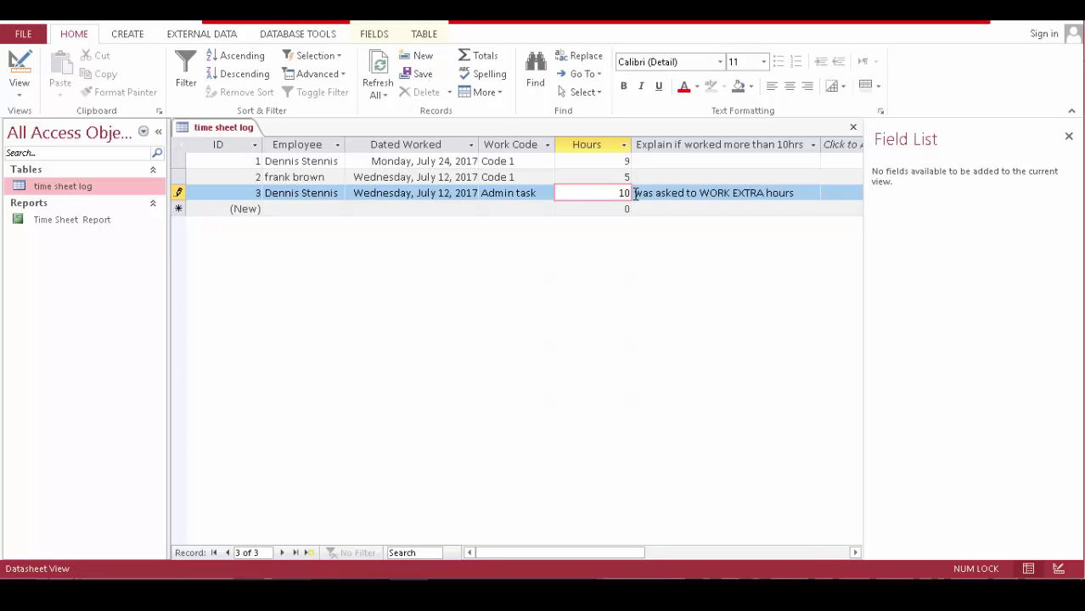
pyautogui.press('Tab')
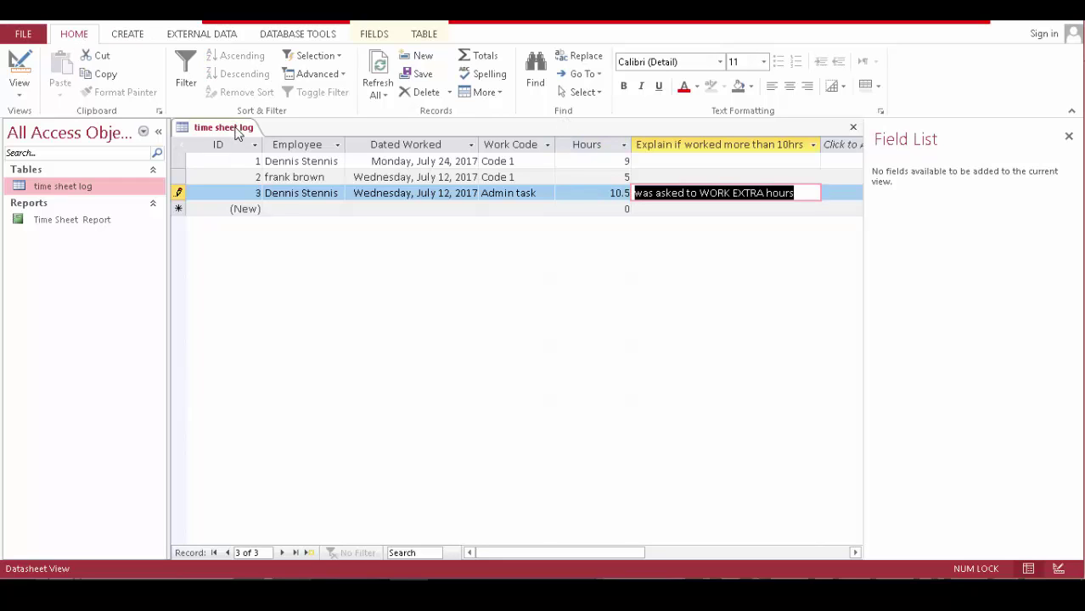
pyautogui.rightClick(237, 135)
pyautogui.click(273, 138)
# Close the time sheet log table
pyautogui.rightClick(239, 127)
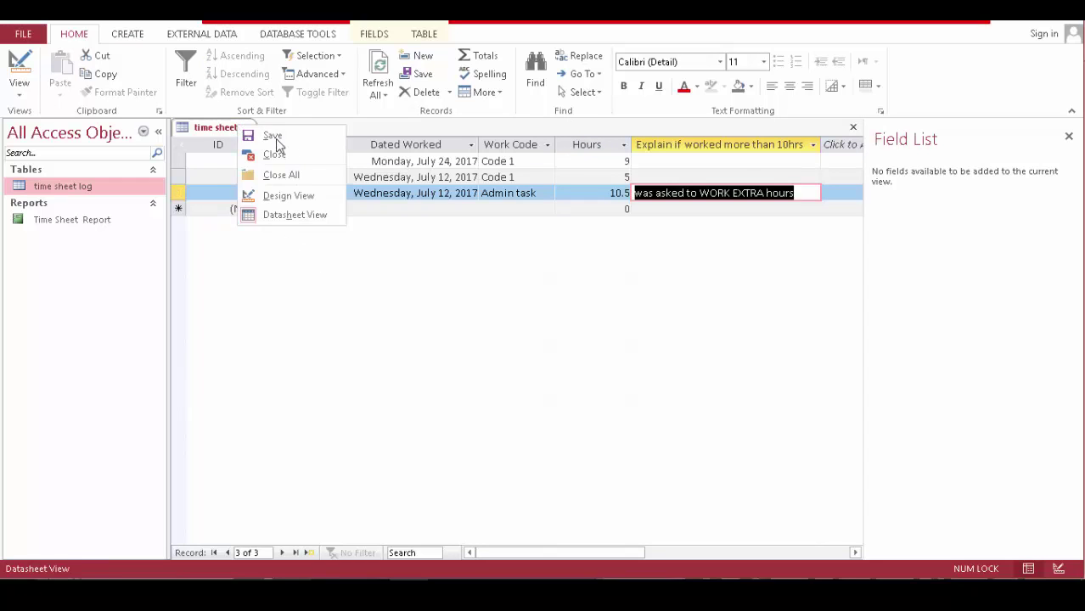
pyautogui.click(280, 150)
pyautogui.click(100, 223)
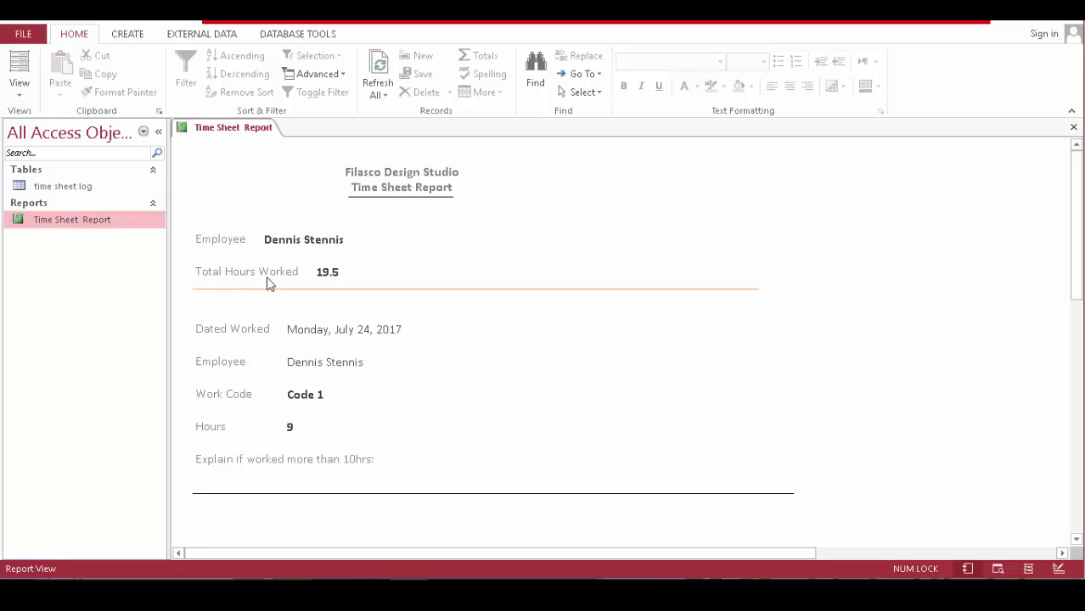
# Scroll to the end of the Time Sheet Report, then open the time sheet log table in Datasheet View
pyautogui.scroll(-3, 266, 337)
pyautogui.scroll(-2, 285, 245)
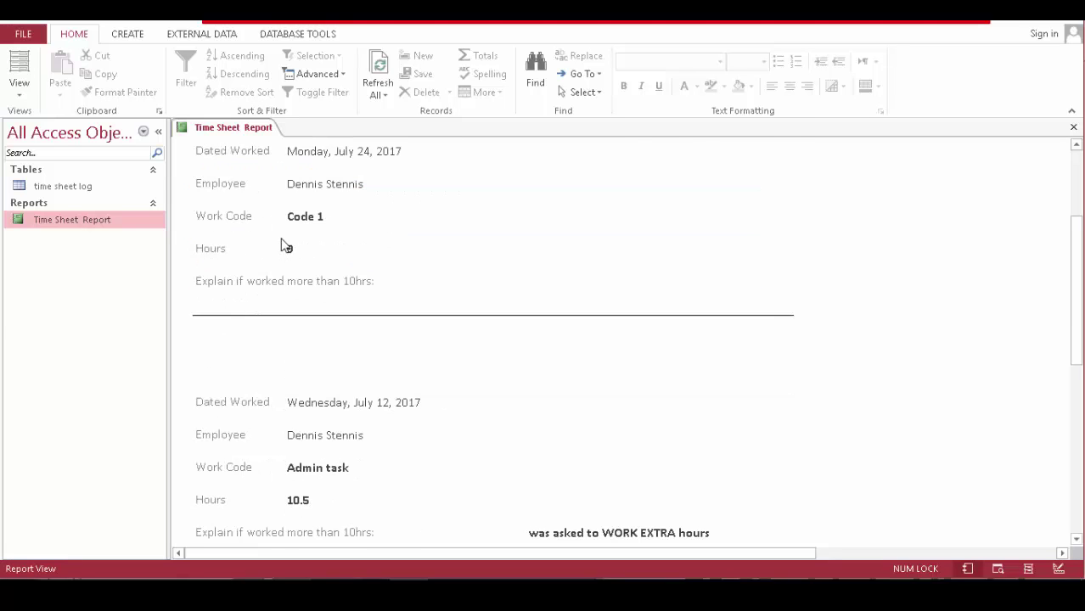
pyautogui.scroll(-2, 306, 248)
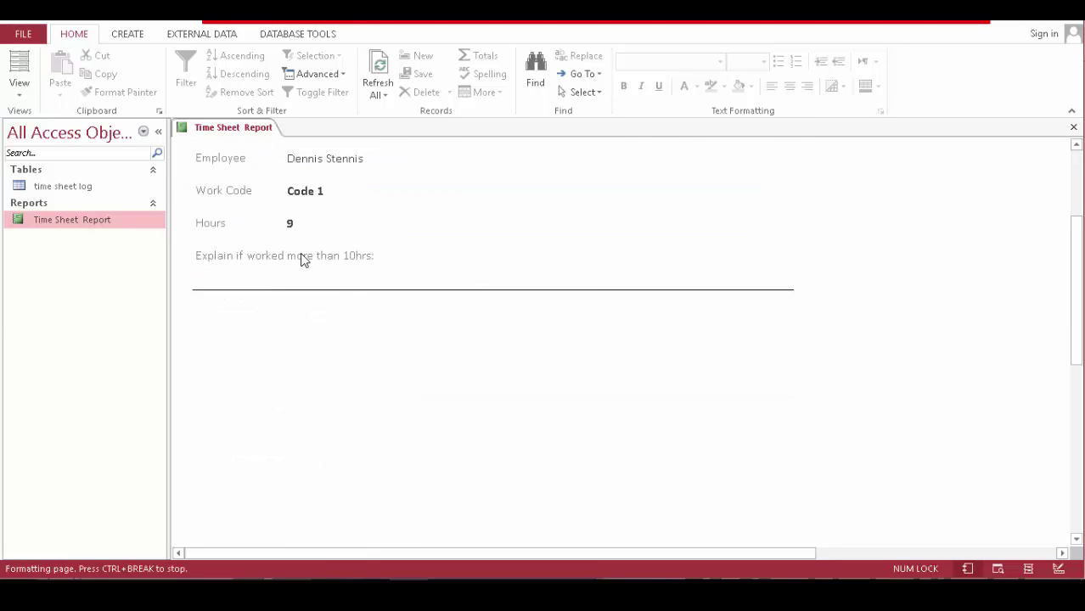
pyautogui.scroll(-6, 284, 334)
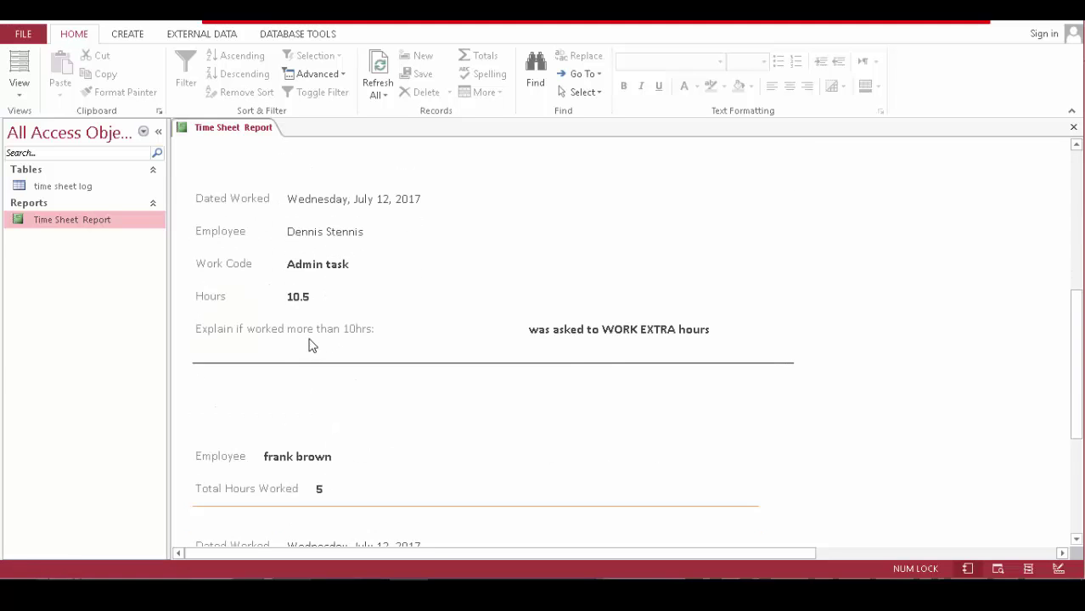
pyautogui.scroll(-3, 338, 343)
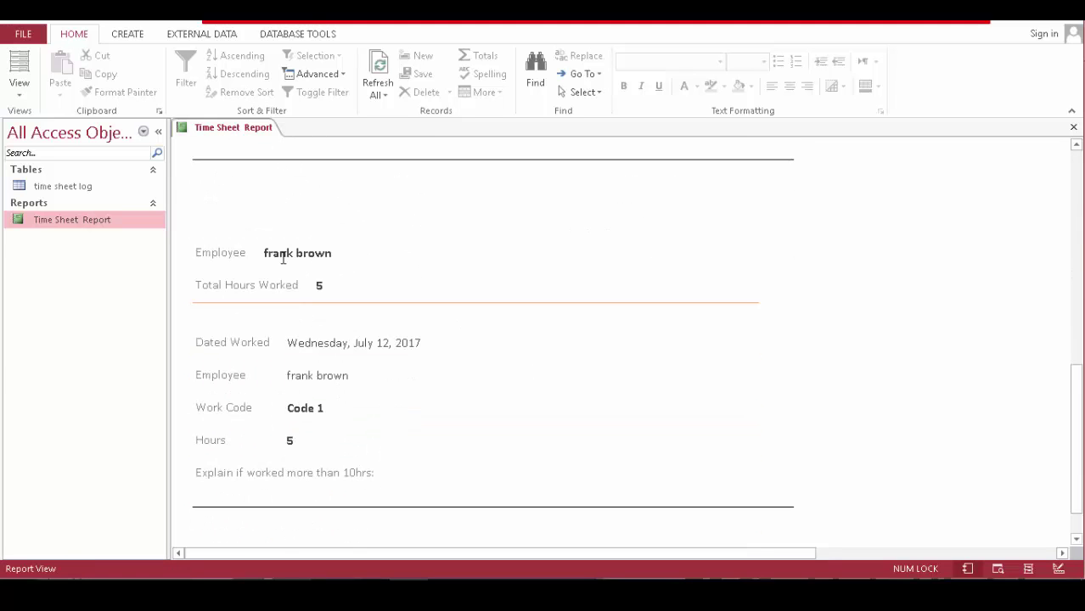
pyautogui.scroll(-3, 331, 365)
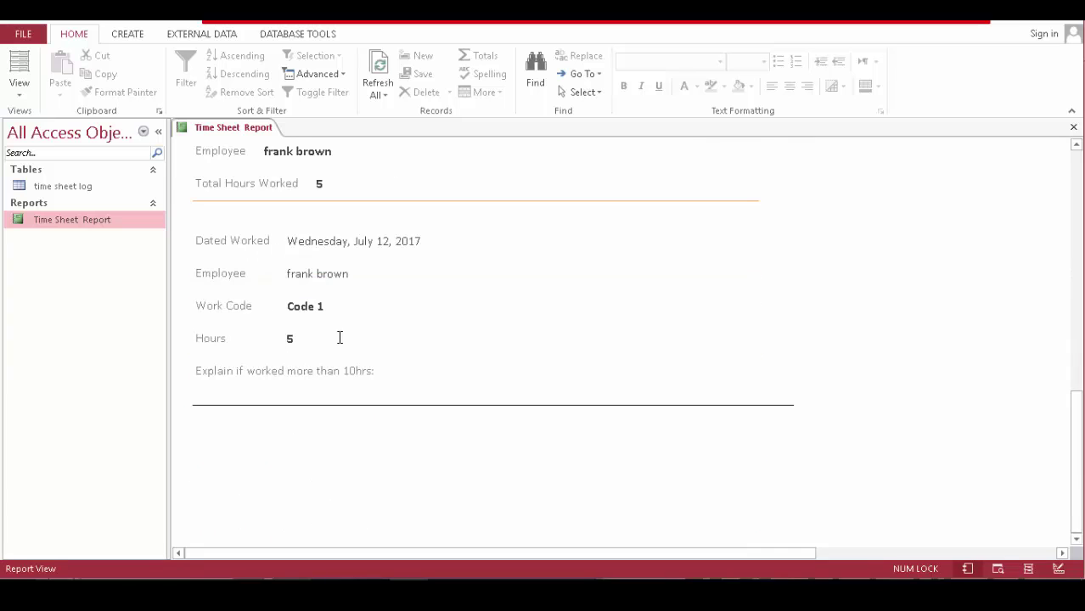
pyautogui.doubleClick(87, 186)
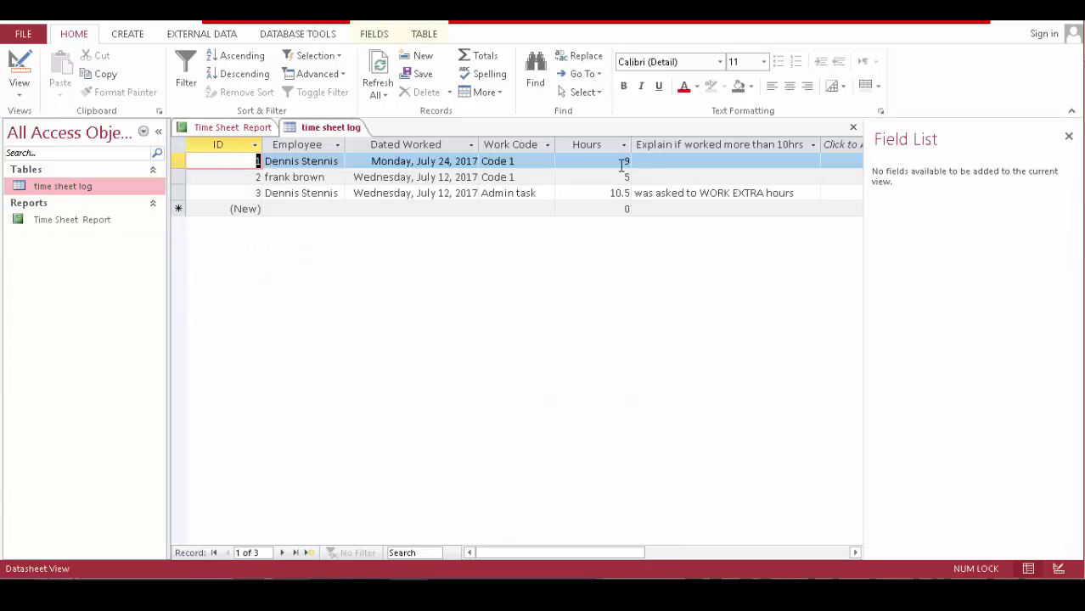
# Add a time sheet log record for the second employee: today's date (July 25, 2017), Admin task, 5 hours
pyautogui.click(312, 208)
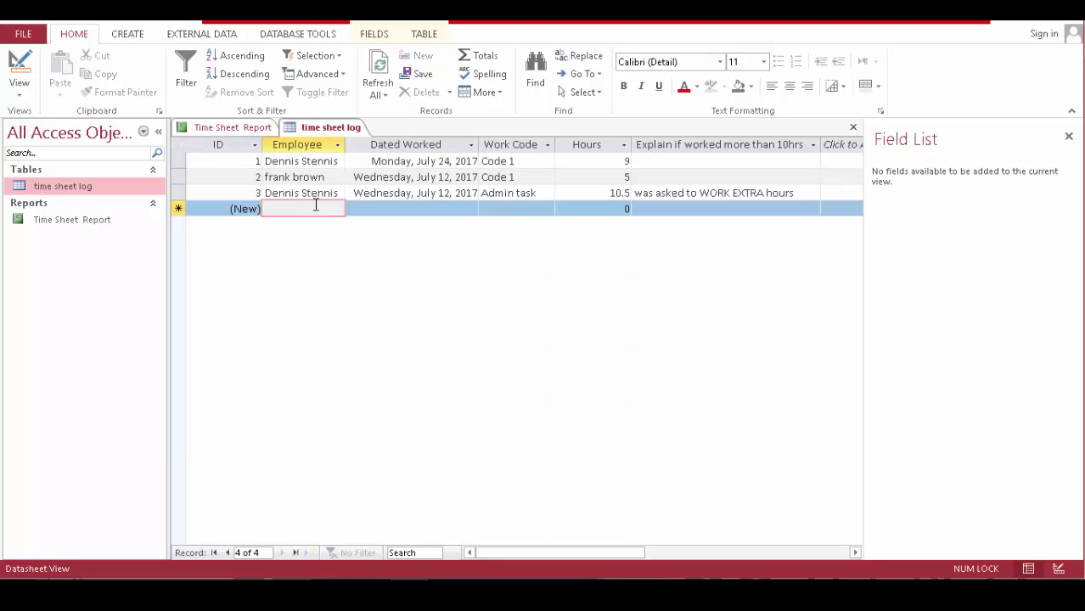
pyautogui.write('frank brown')
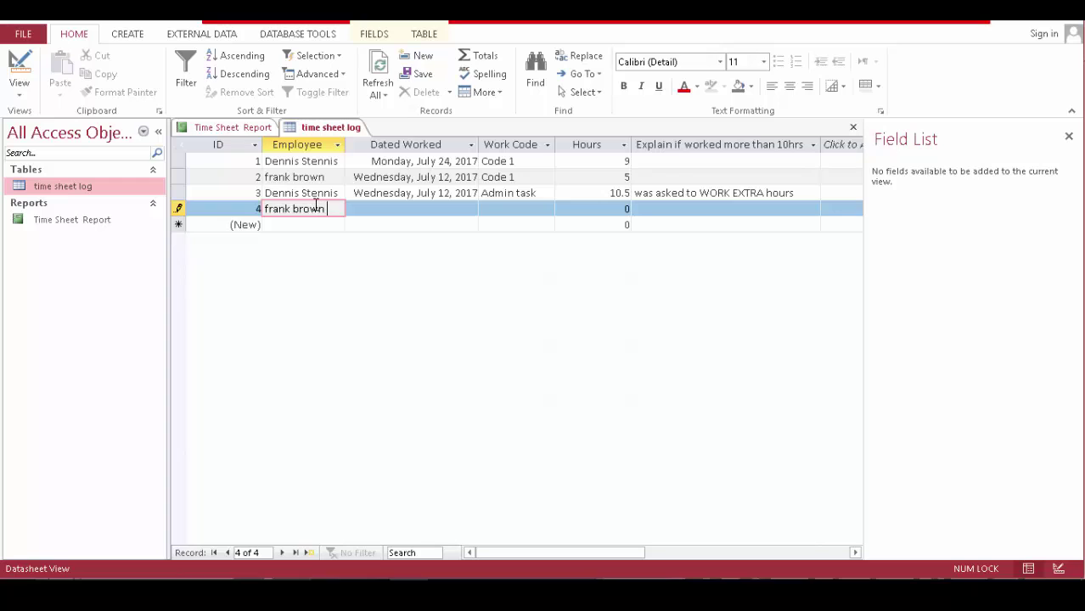
pyautogui.press('Tab')
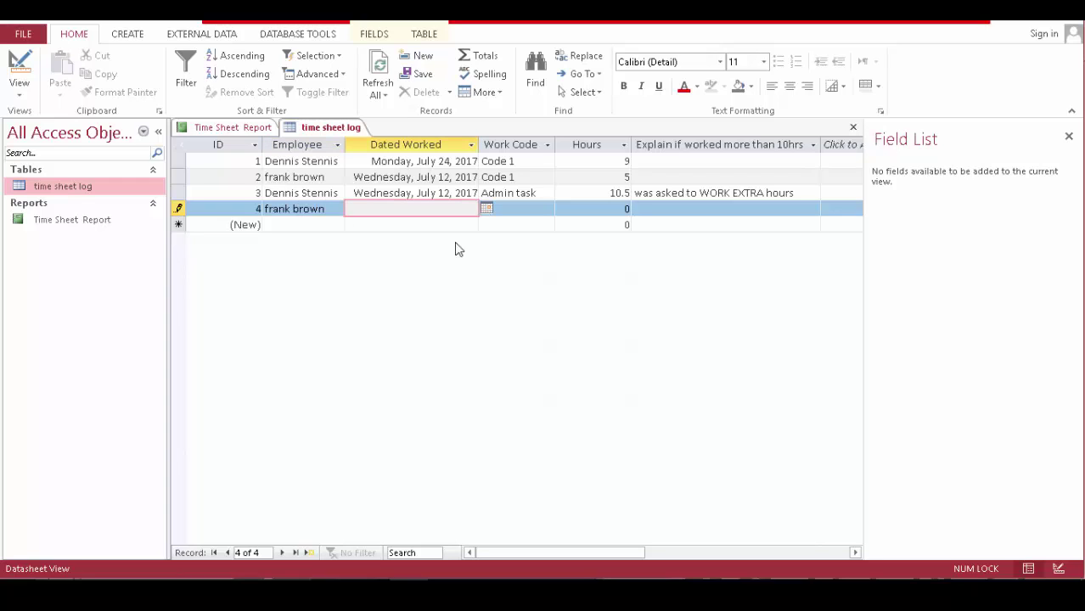
pyautogui.click(488, 210)
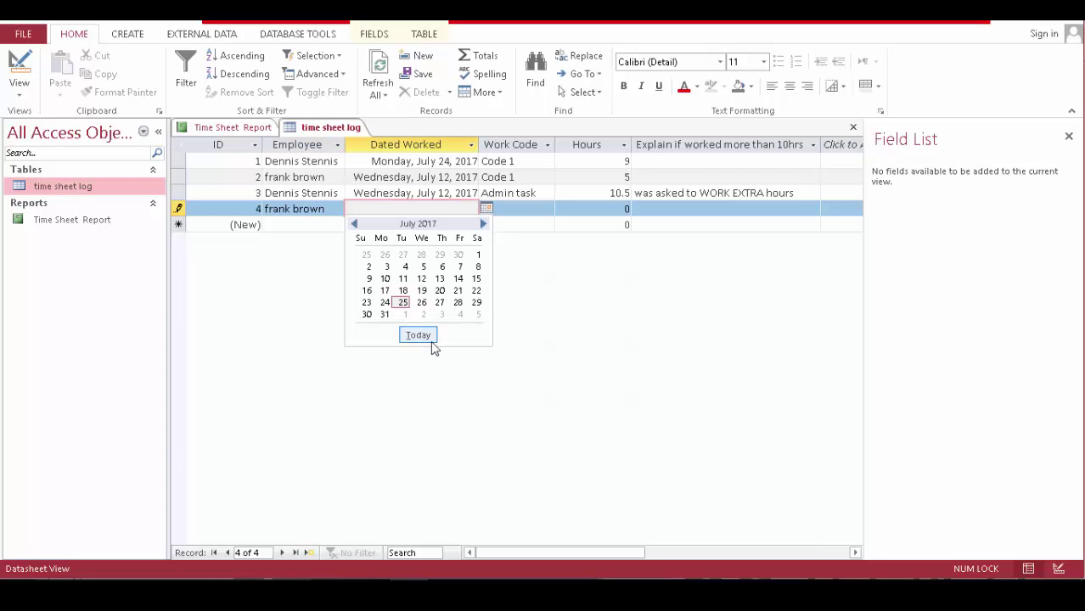
pyautogui.click(432, 339)
pyautogui.click(518, 208)
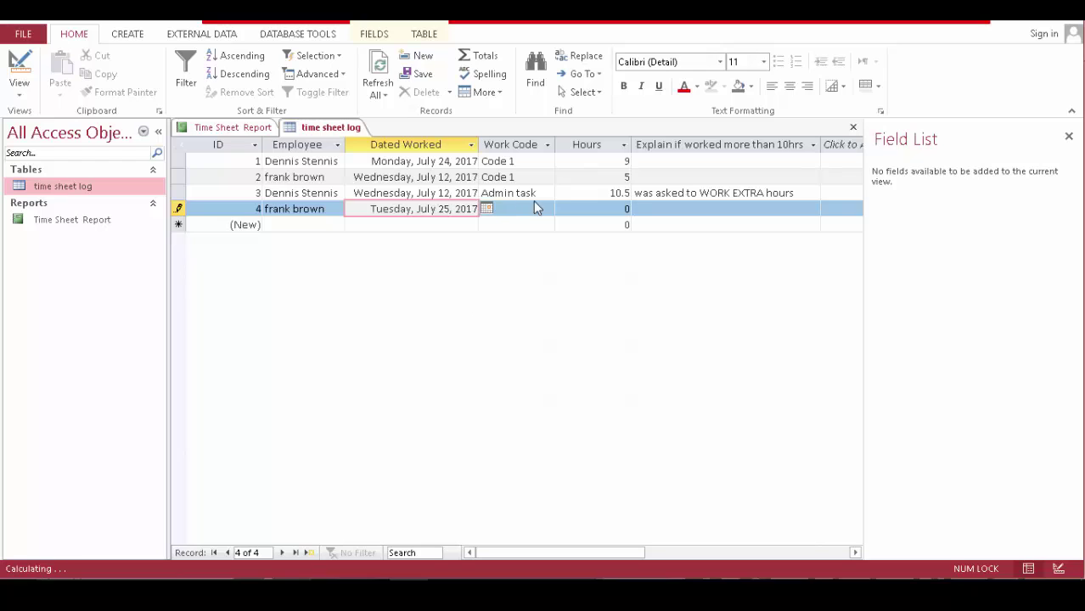
pyautogui.click(549, 213)
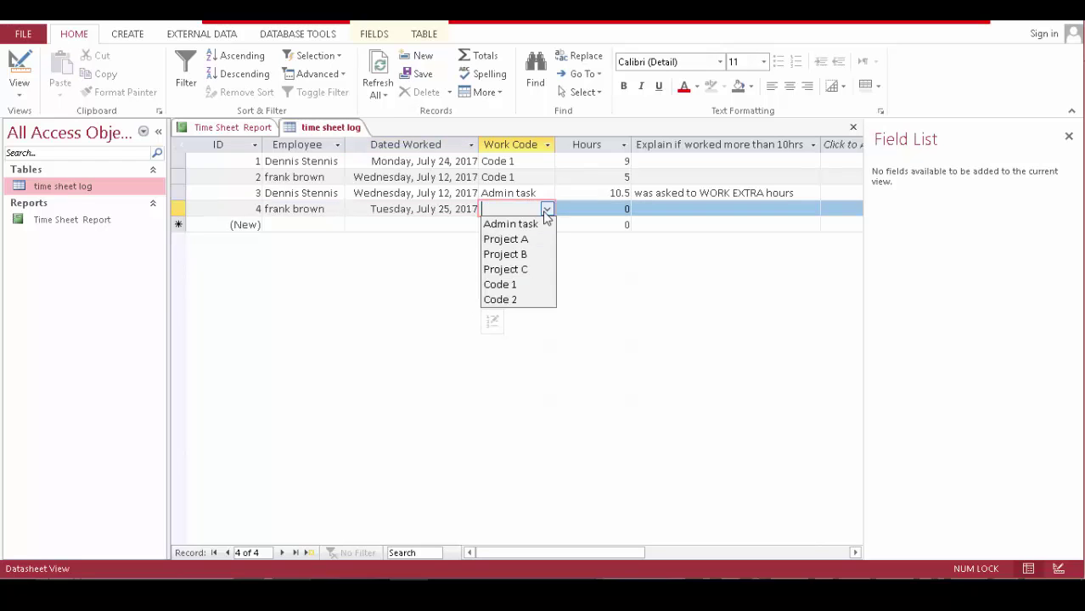
pyautogui.press('Down')
pyautogui.press('Return')
pyautogui.press('Tab')
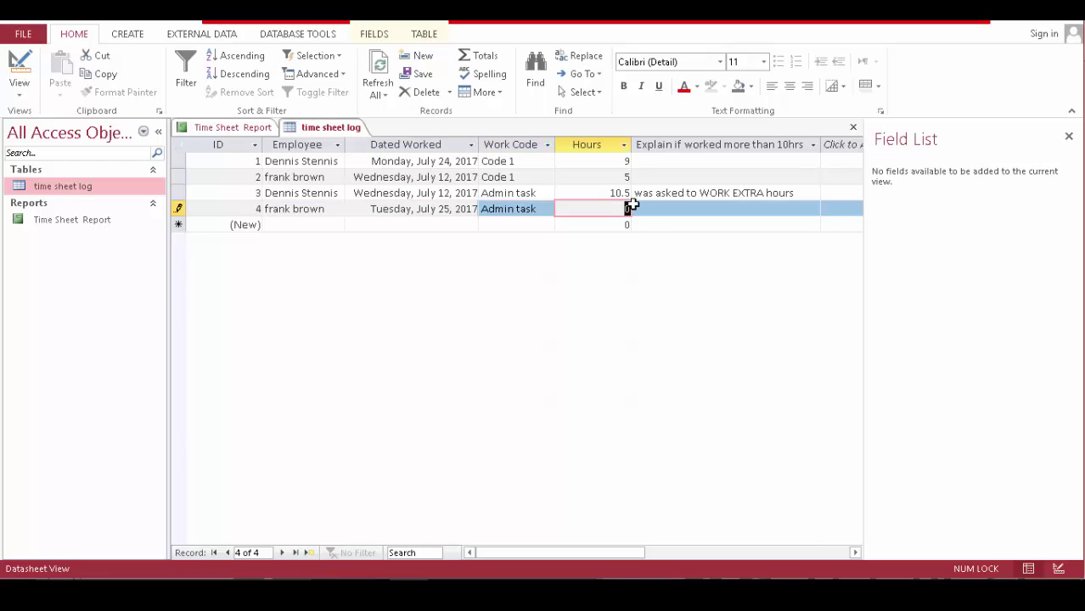
pyautogui.write('5')
pyautogui.press('Tab')
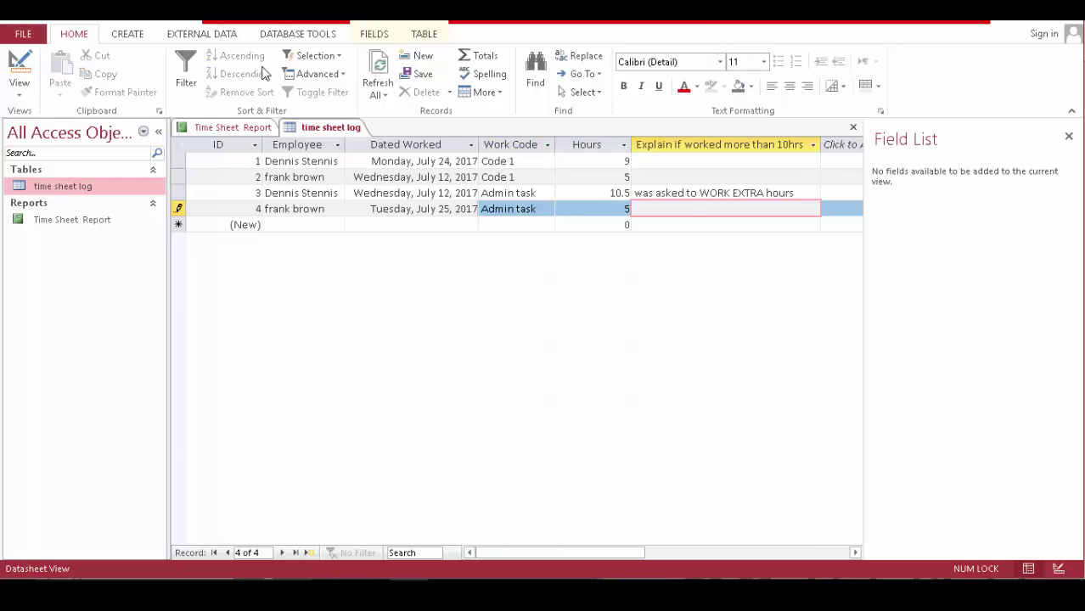
# Save the time sheet log table and close all open objects
pyautogui.rightClick(348, 129)
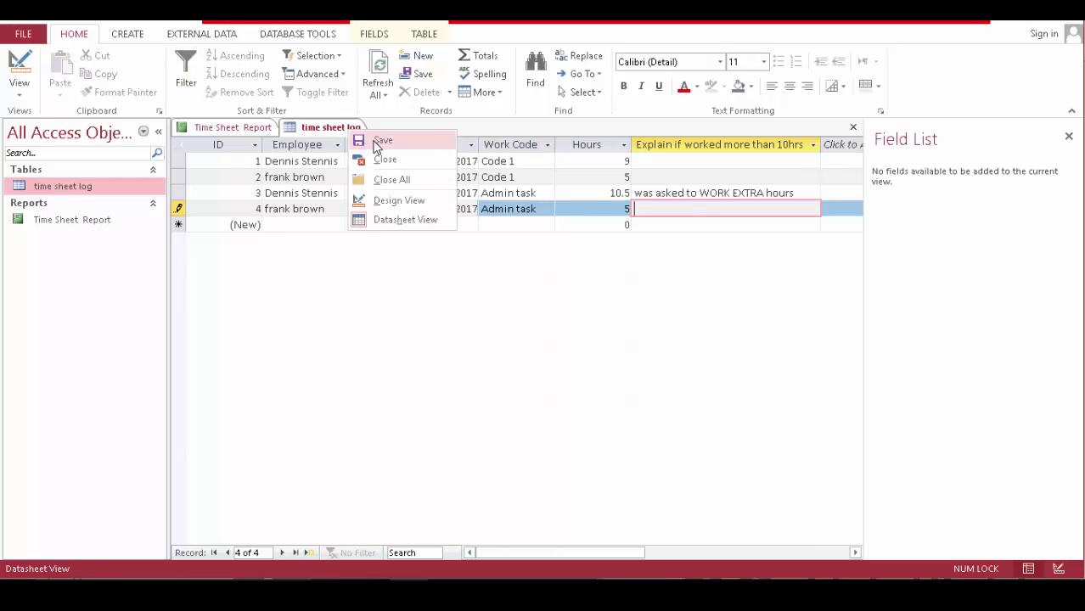
pyautogui.click(370, 140)
pyautogui.rightClick(336, 129)
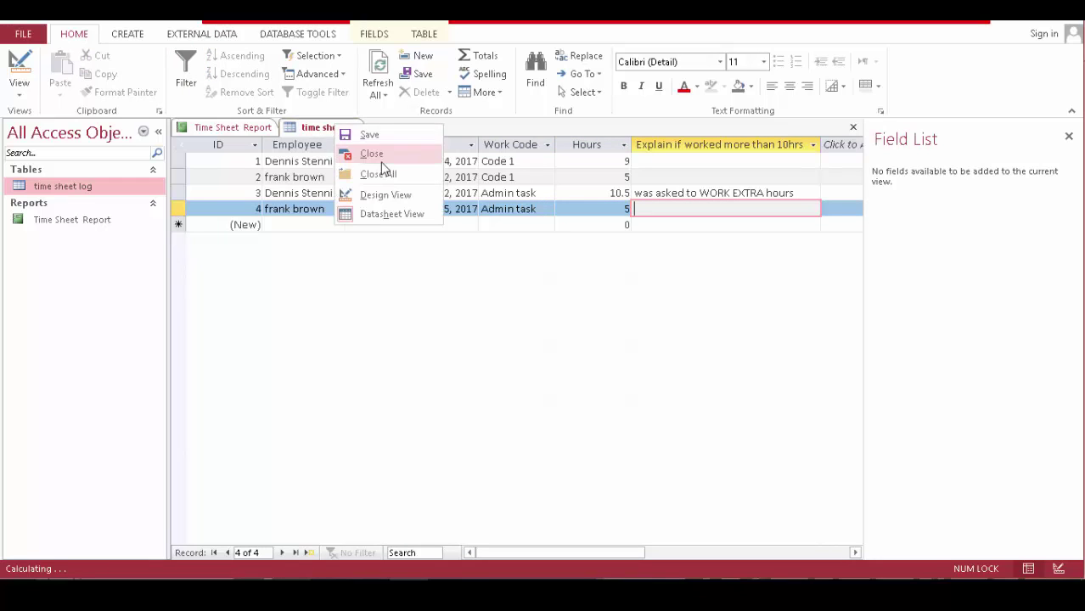
pyautogui.click(387, 174)
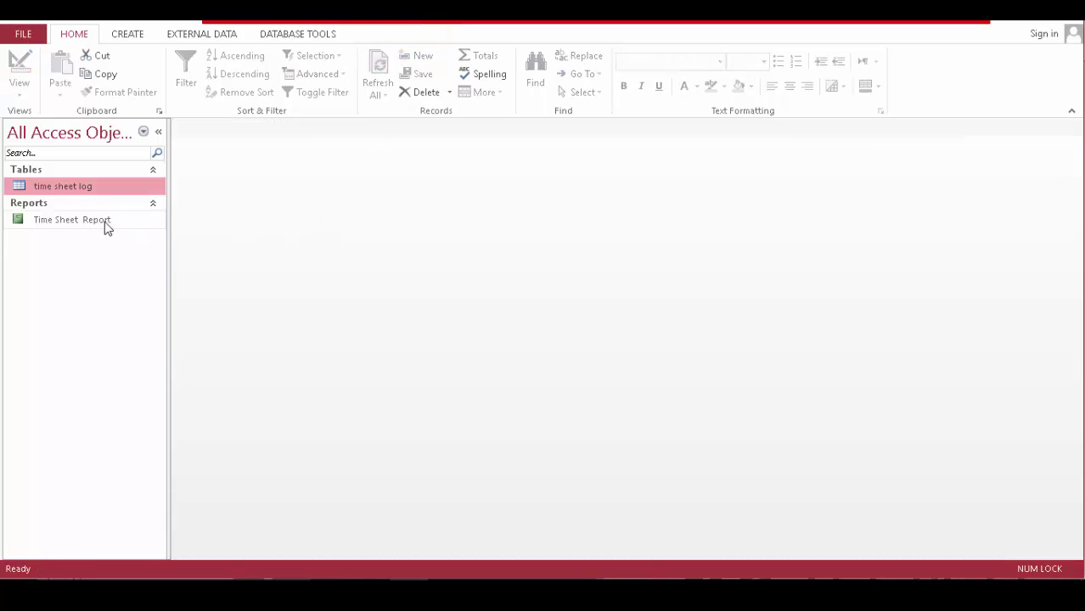
# Reopen the Time Sheet Report and scroll down to confirm the second employee's 10-hour total
pyautogui.click(91, 223)
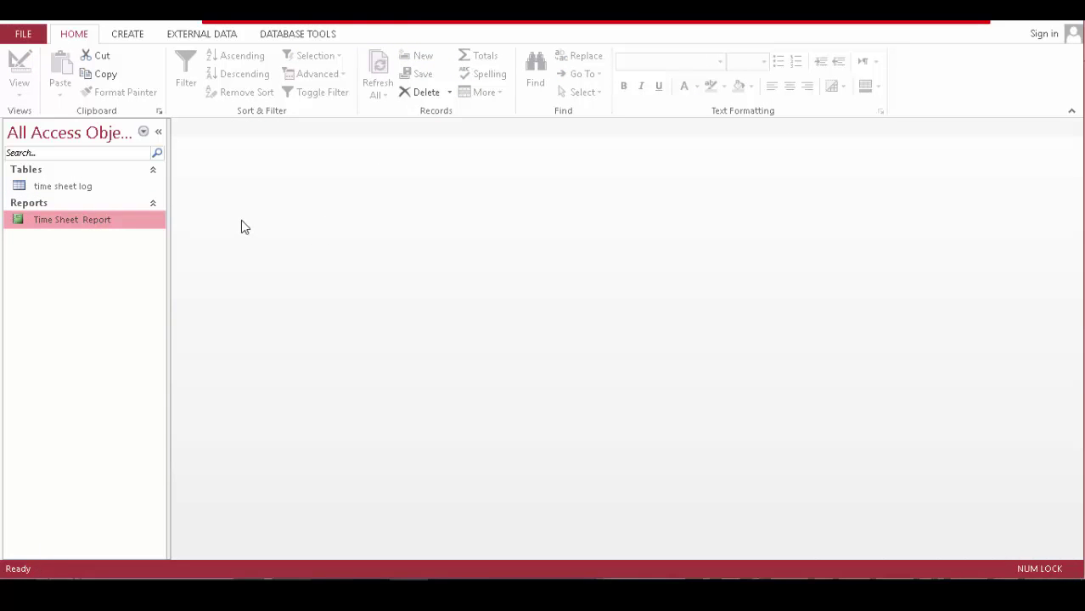
pyautogui.press('Return')
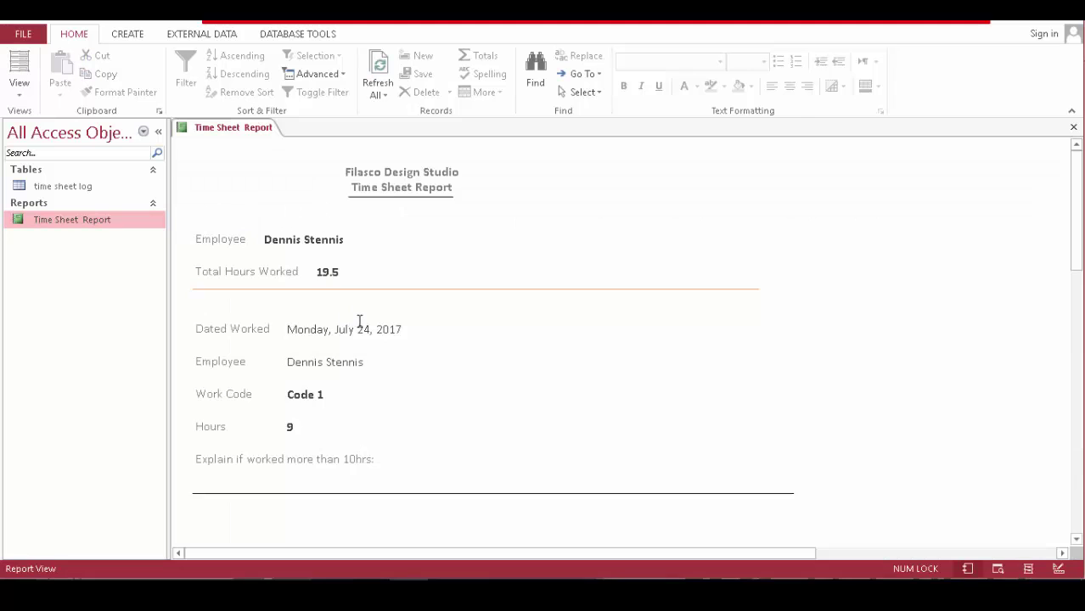
pyautogui.scroll(-3, 350, 295)
pyautogui.scroll(-5, 350, 295)
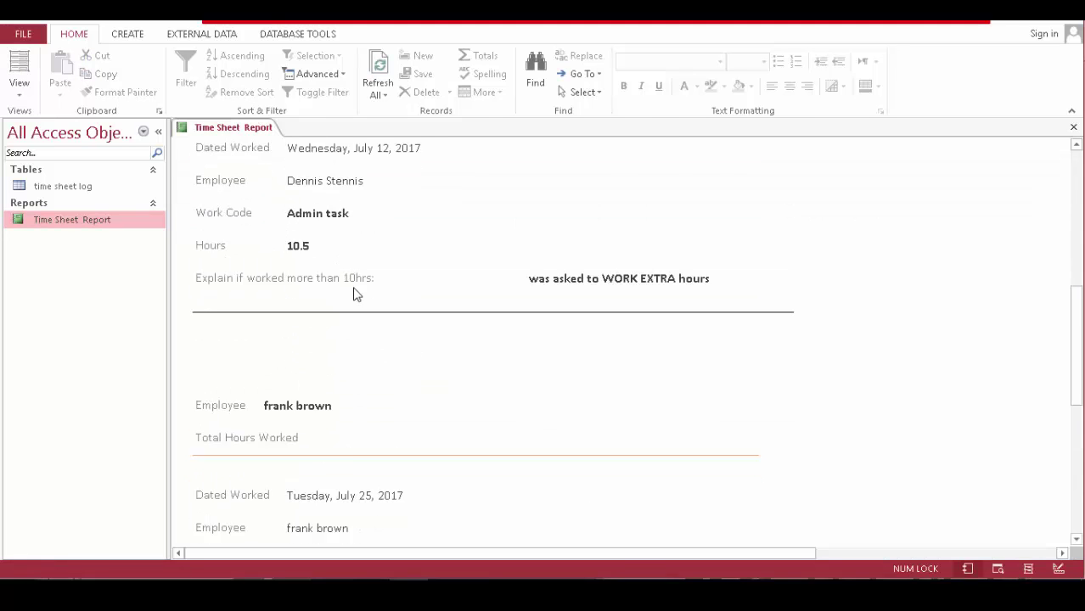
pyautogui.scroll(-3, 356, 307)
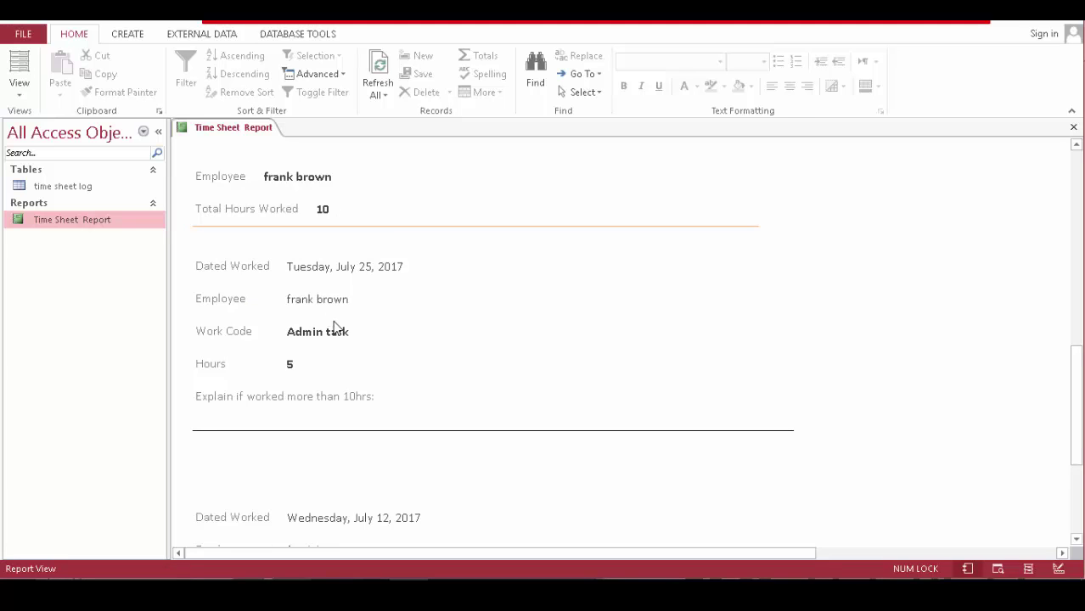
pyautogui.scroll(-1, 334, 326)
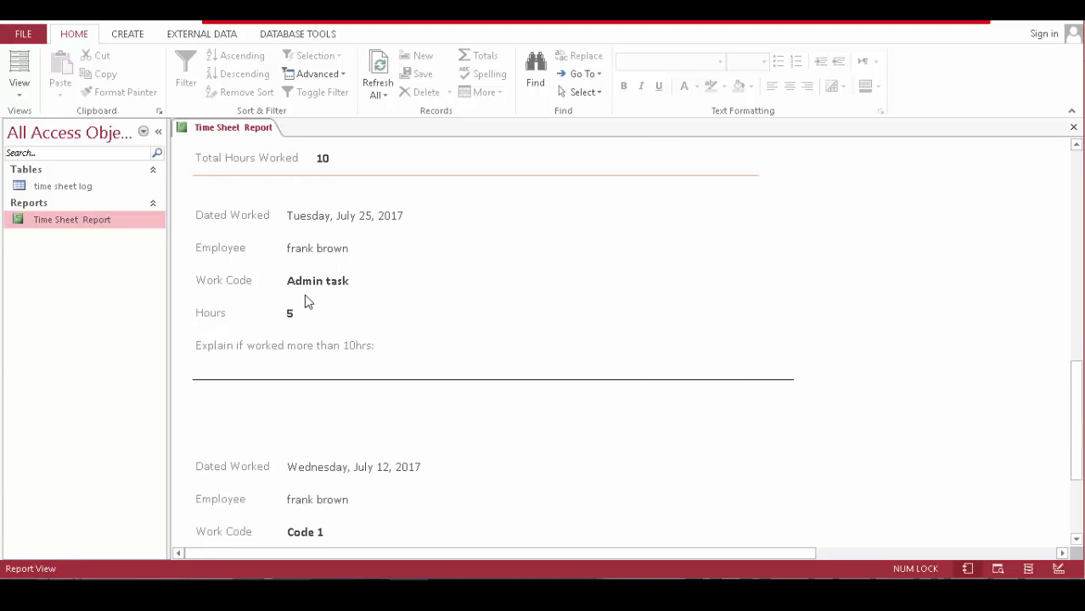
pyautogui.scroll(-3, 326, 289)
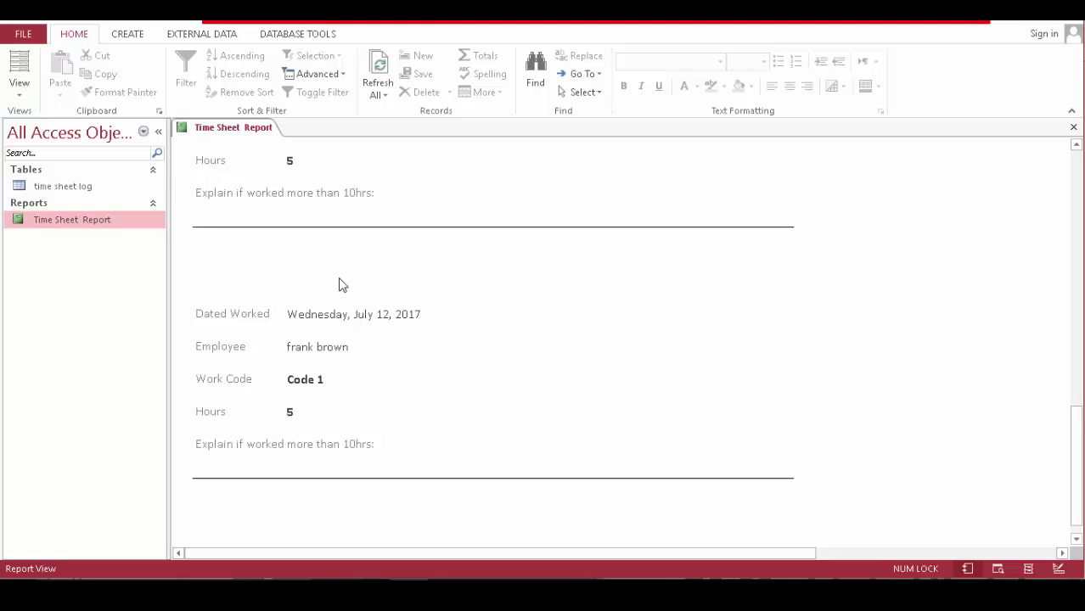
# Scroll back to the top of the report and switch it to Print Preview
pyautogui.scroll(4, 339, 284)
pyautogui.scroll(1, 334, 273)
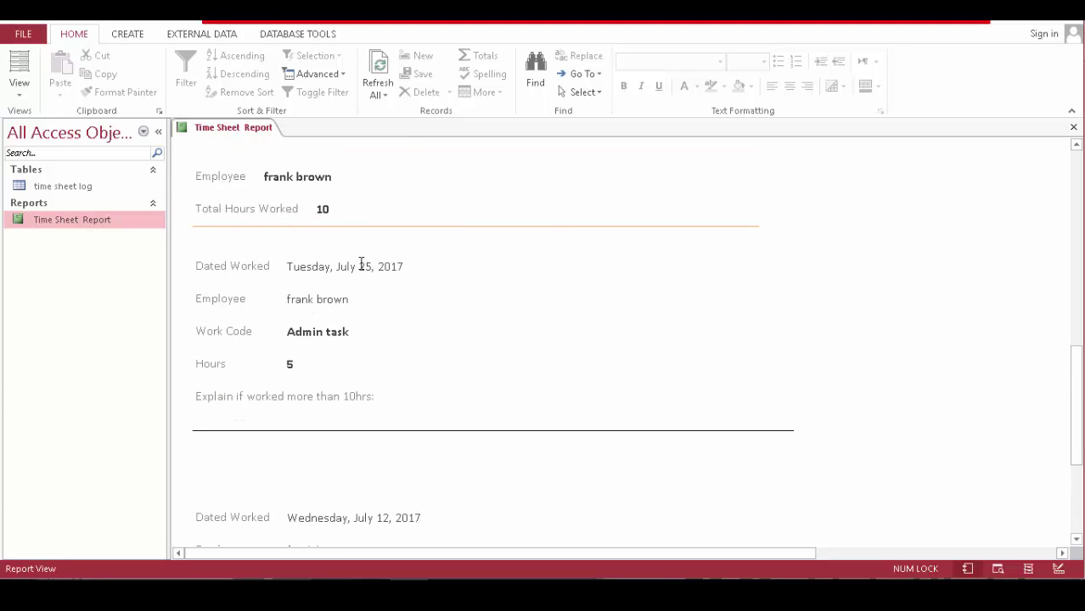
pyautogui.scroll(6, 361, 265)
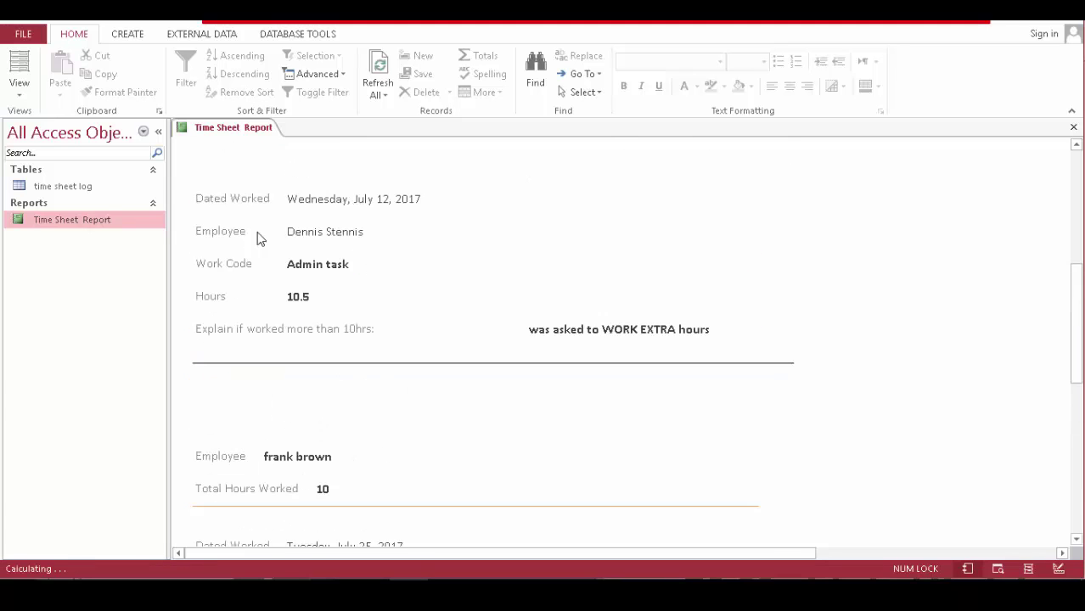
pyautogui.scroll(7, 322, 245)
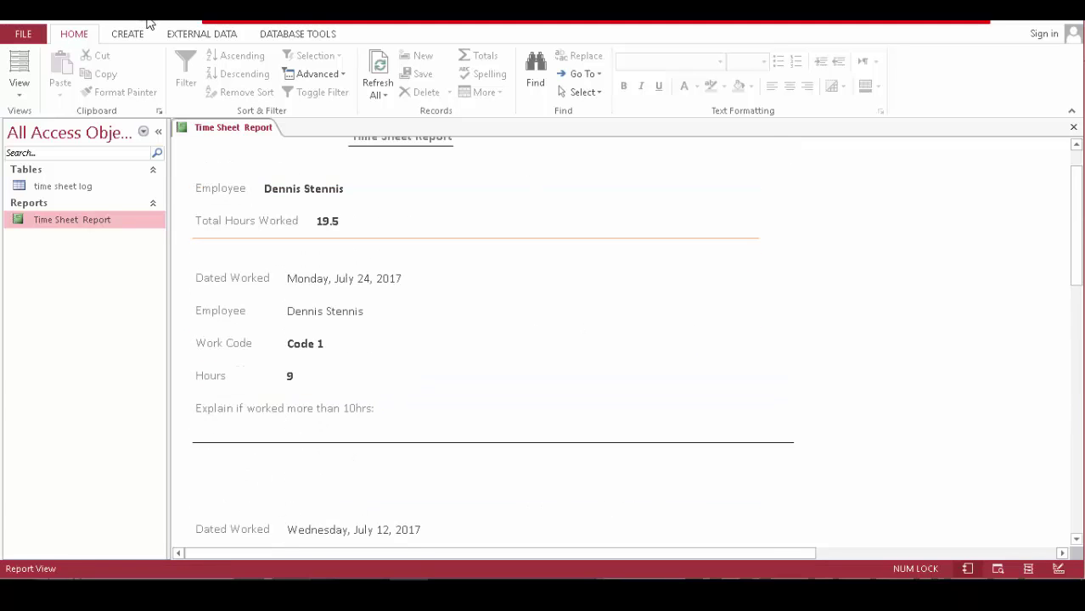
pyautogui.rightClick(344, 254)
pyautogui.click(358, 322)
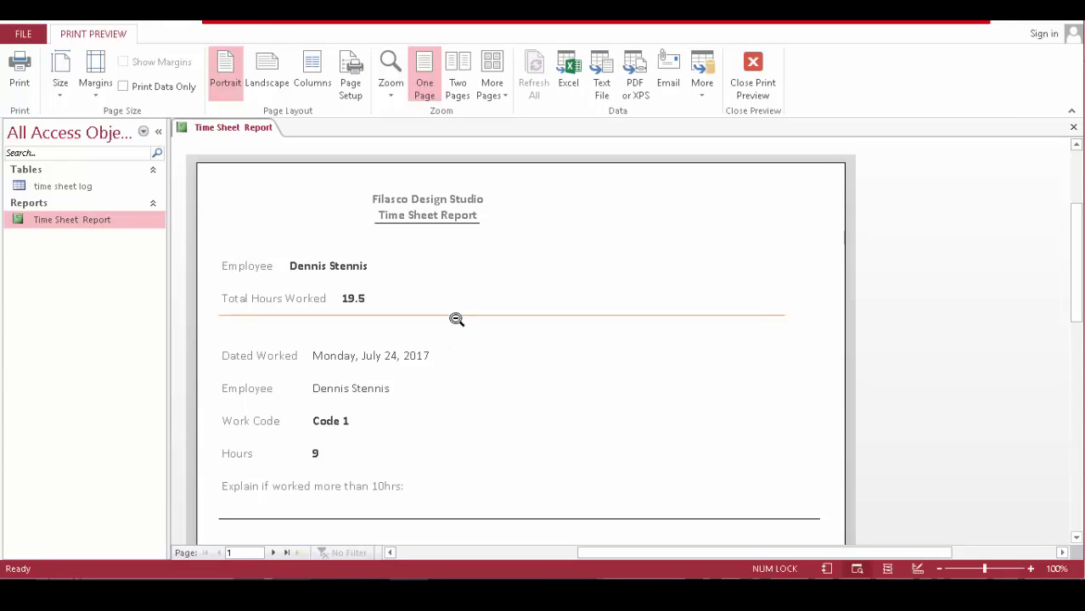
# Page forward in Print Preview to page 5, showing the second employee's 10-hour total and July 25 record
pyautogui.scroll(-1, 457, 319)
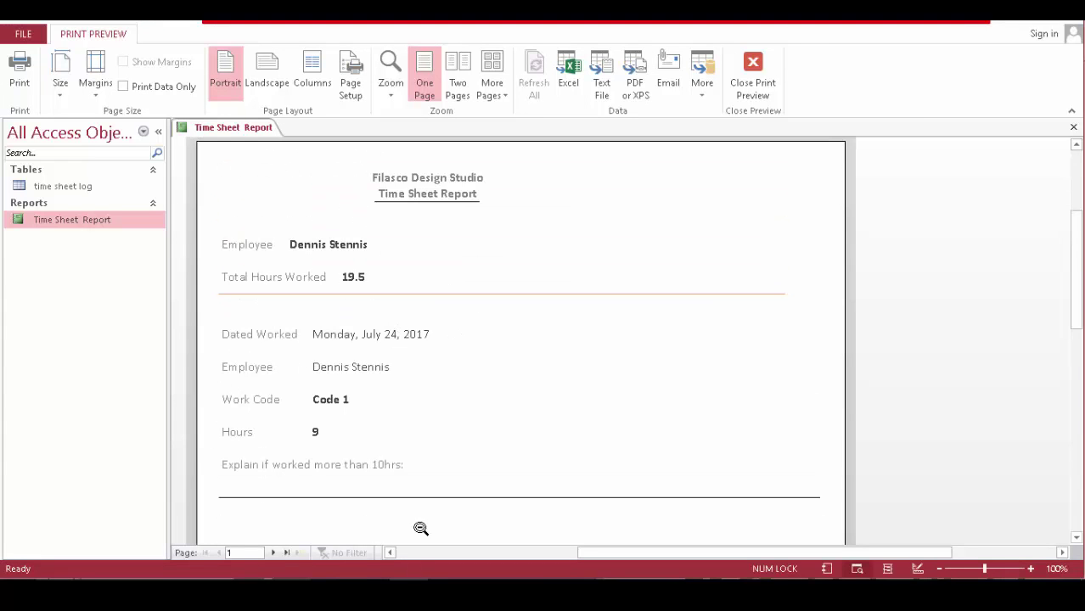
pyautogui.click(273, 553)
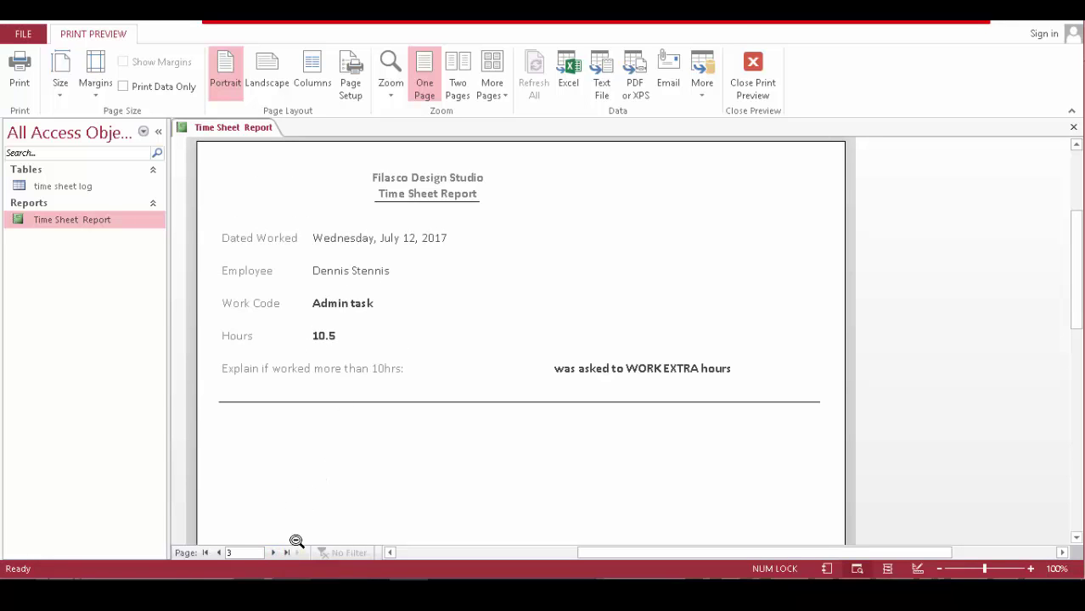
pyautogui.click(274, 552)
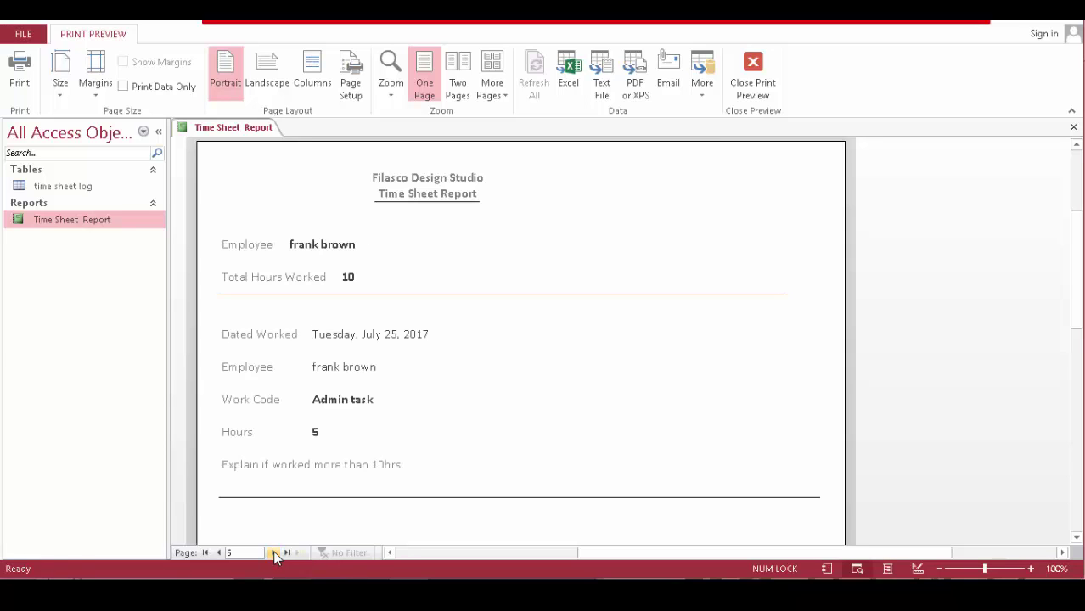